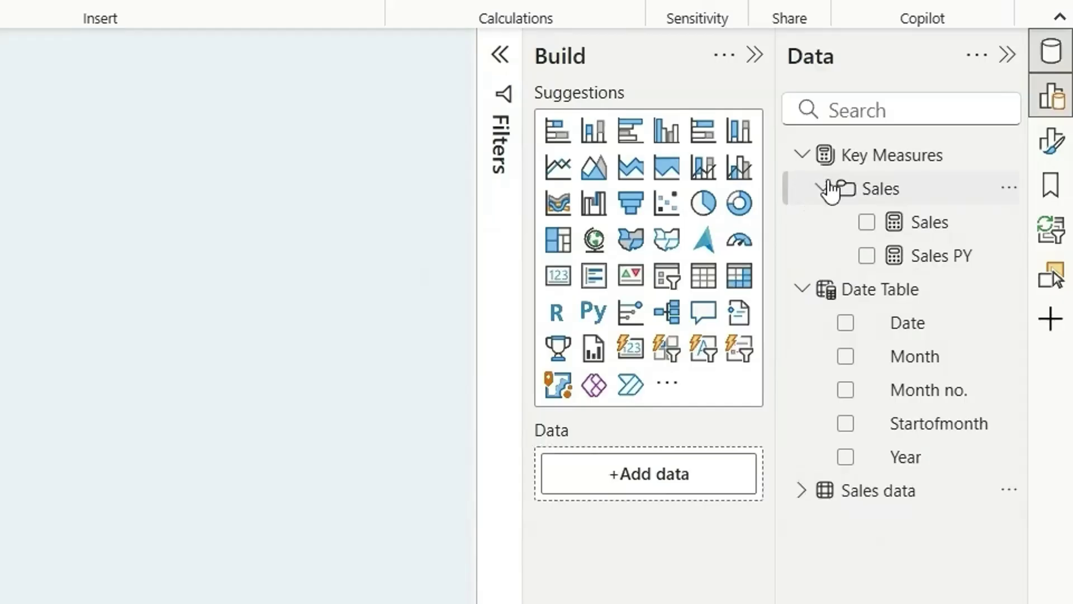
# Enlarge the blank line chart on the report page and move it slightly up and to the right
pyautogui.click(911, 223)
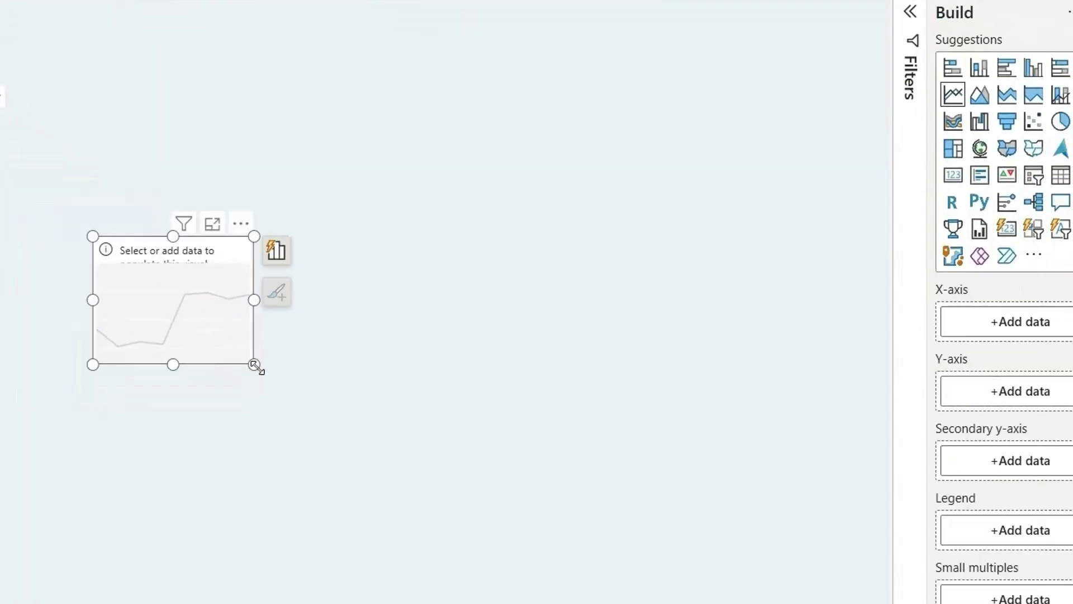
pyautogui.moveTo(255, 365); pyautogui.dragTo(364, 442)
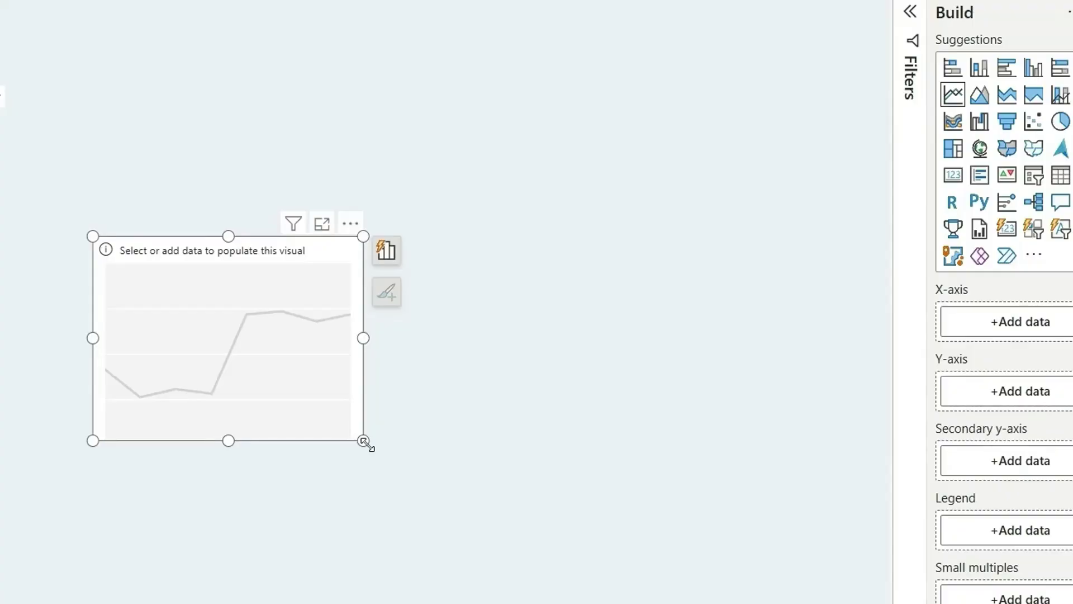
pyautogui.moveTo(242, 350); pyautogui.dragTo(299, 312)
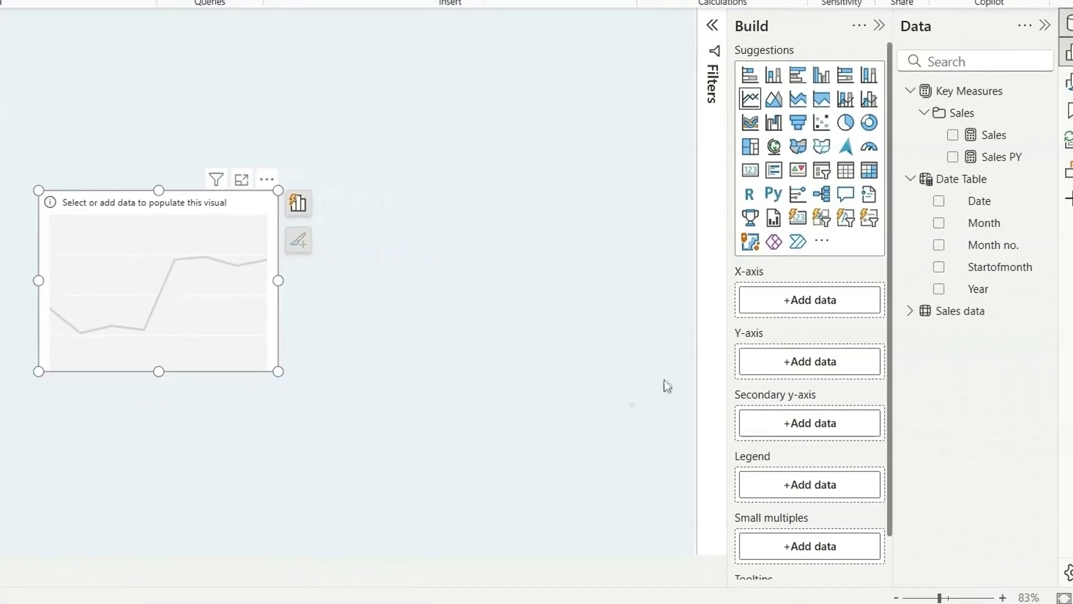
# Put Month on the line chart's X-axis and the Sales and Sales PY measures on its Y-axis
pyautogui.click(924, 224)
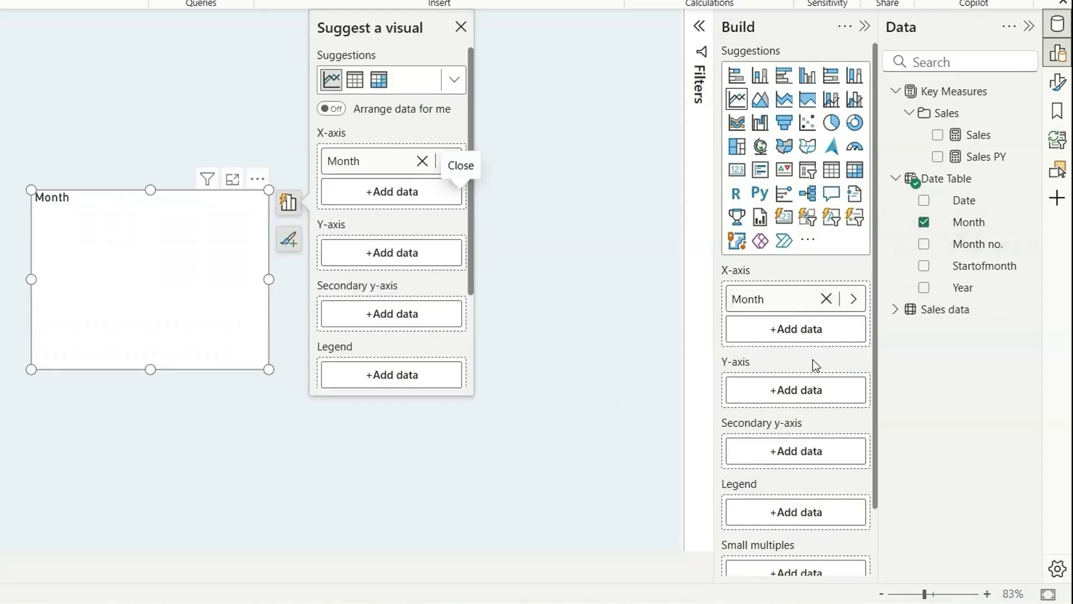
pyautogui.scroll(-1, 805, 369)
pyautogui.scroll(-1, 805, 372)
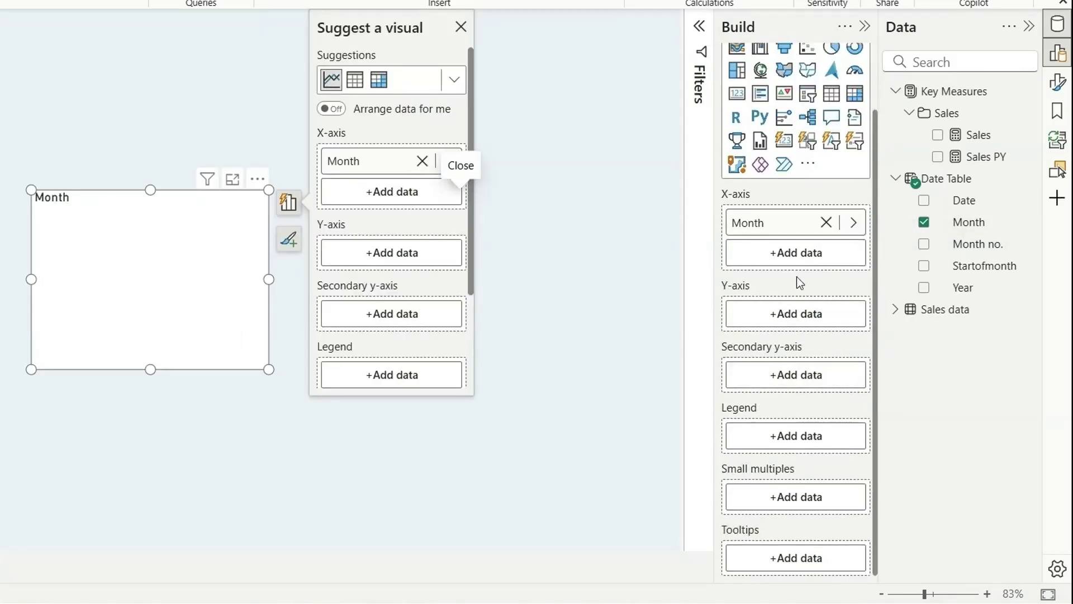
pyautogui.click(939, 135)
pyautogui.click(938, 156)
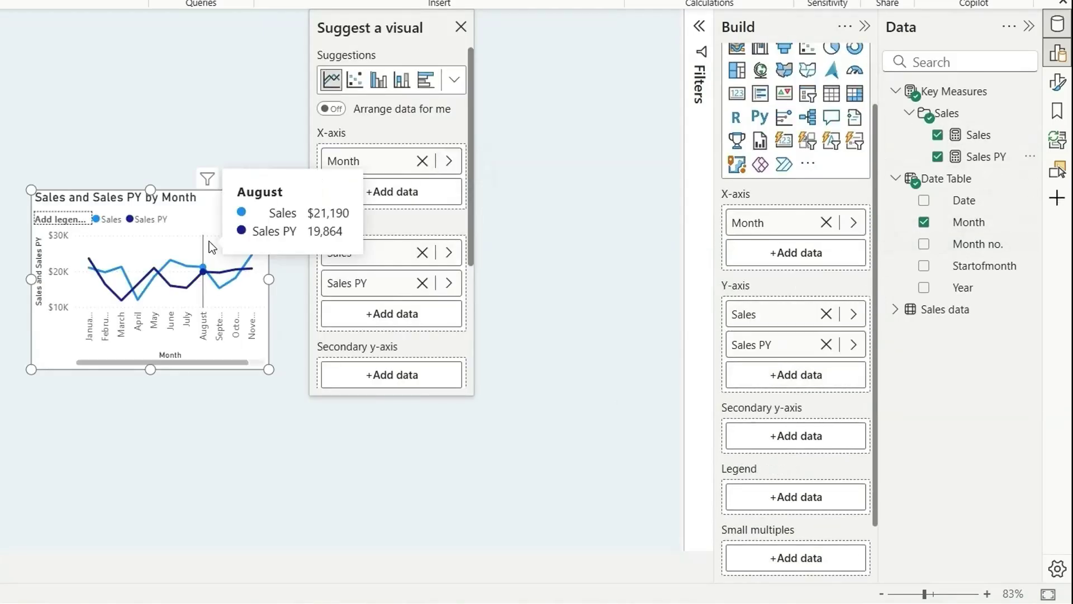
# Turn off the line chart's X-axis and Y-axis values and titles, and remove its legend
pyautogui.click(161, 238)
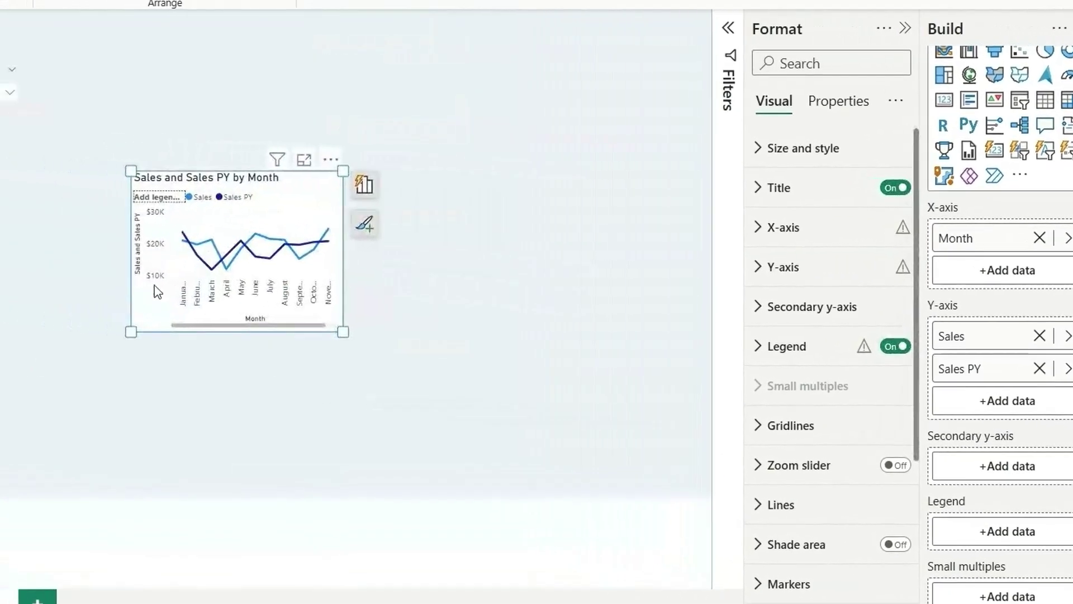
pyautogui.click(625, 253)
pyautogui.click(625, 271)
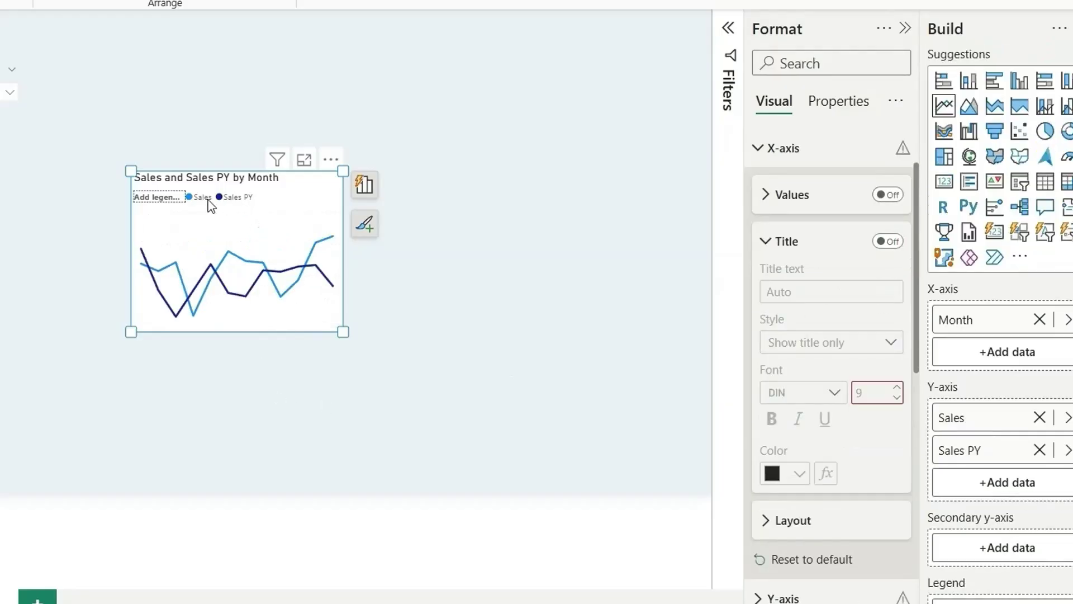
pyautogui.click(200, 205)
pyautogui.press('Delete')
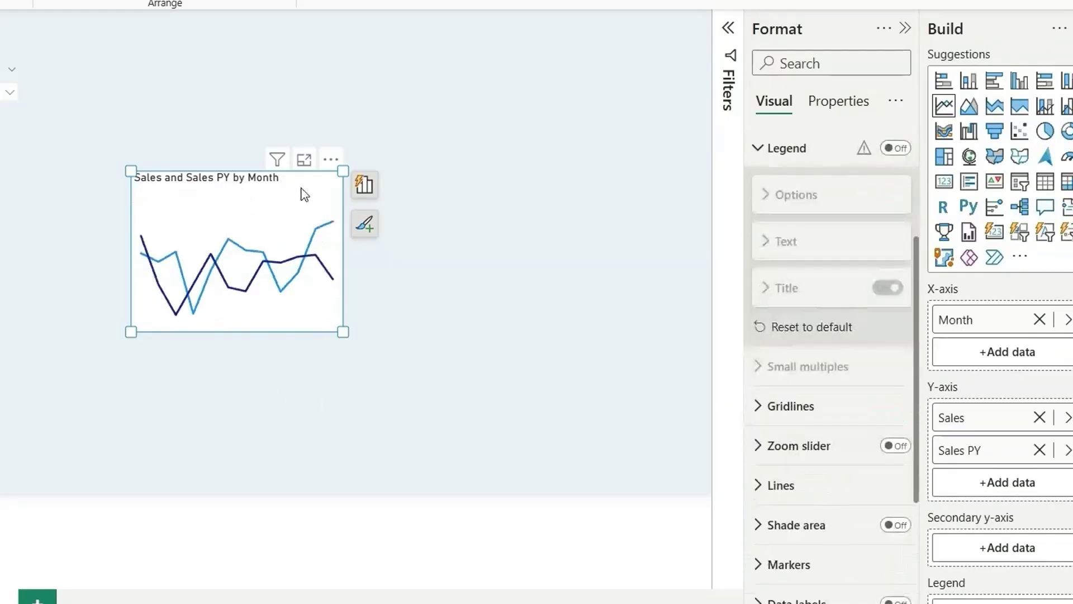
# Set the line chart's padding to 20 px
pyautogui.scroll(3, 783, 252)
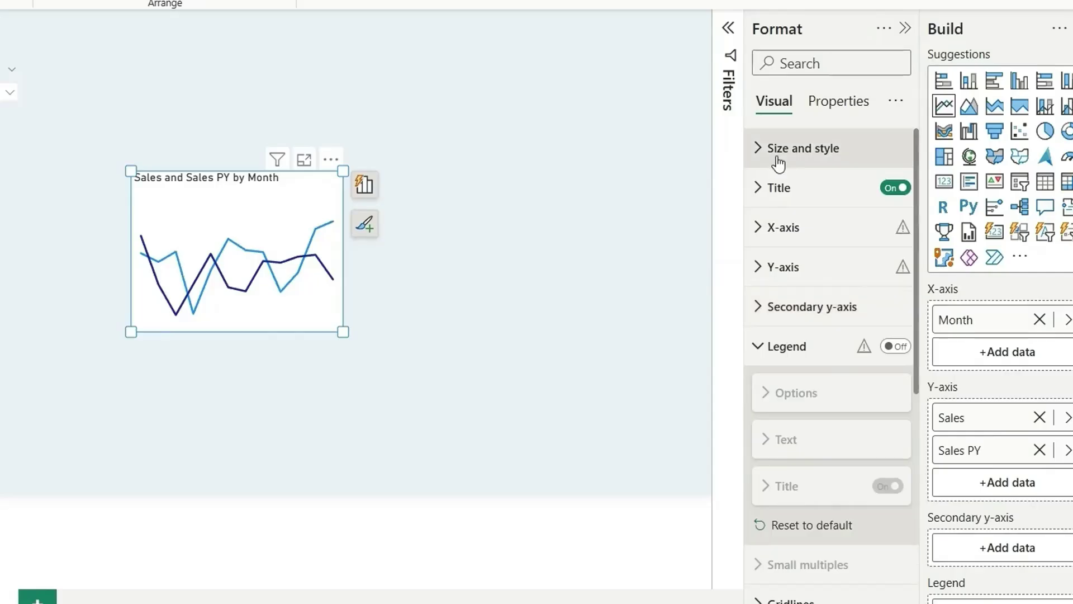
pyautogui.click(816, 152)
pyautogui.scroll(-4, 870, 245)
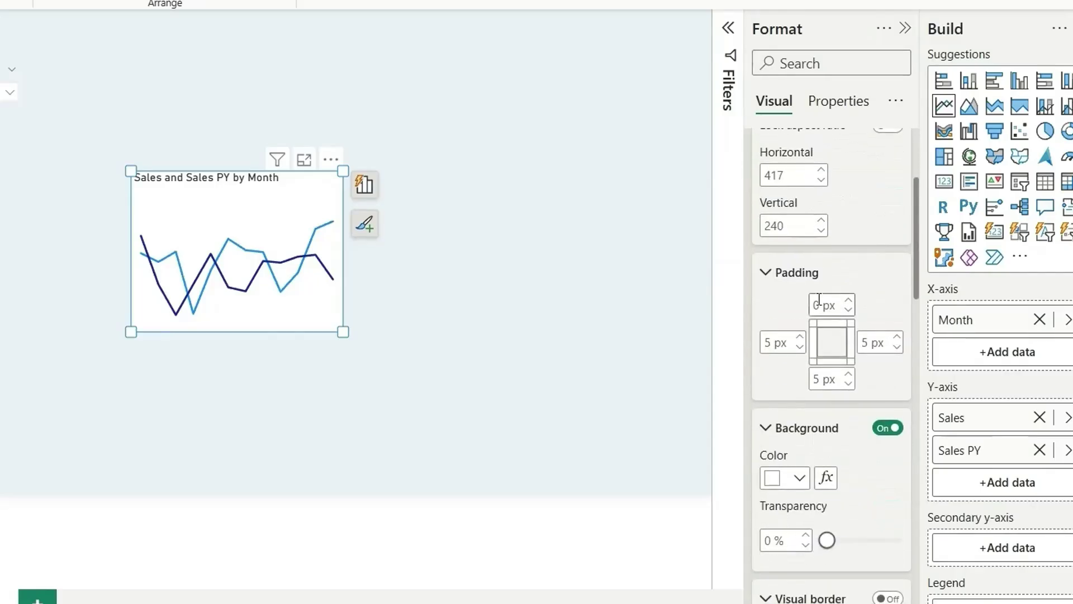
pyautogui.doubleClick(774, 341)
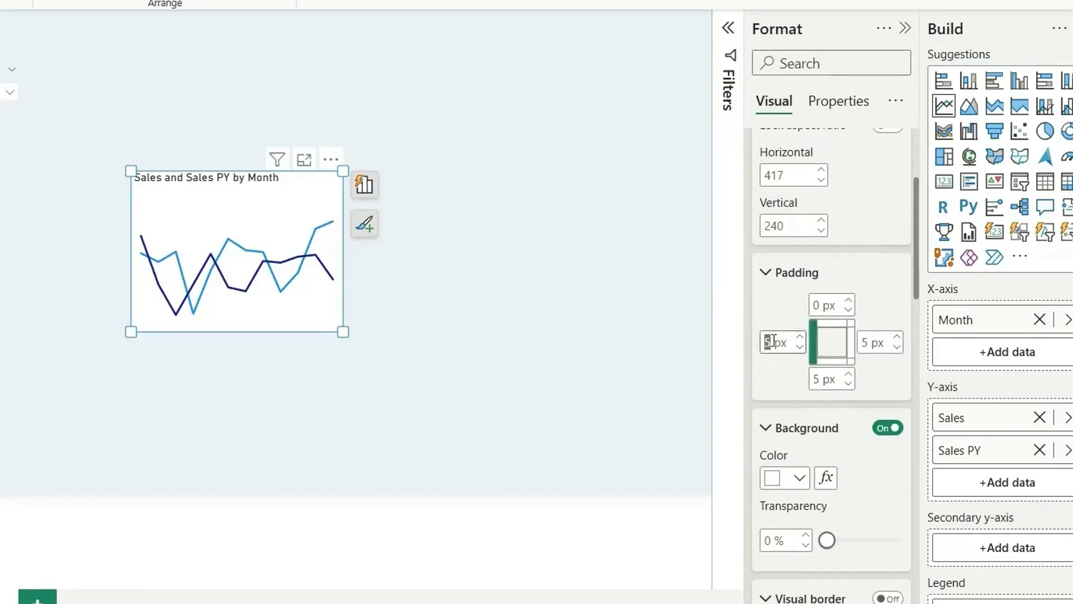
pyautogui.write('20')
# Turn on the chart's visual border in light gray with 20 px rounded corners
pyautogui.scroll(-4, 825, 269)
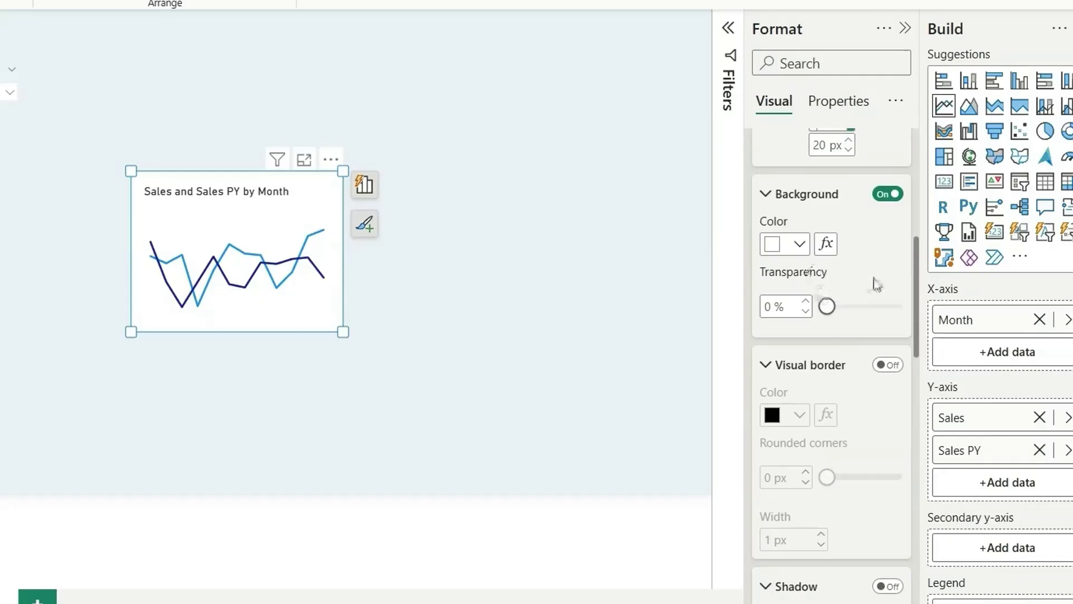
pyautogui.scroll(-2, 844, 372)
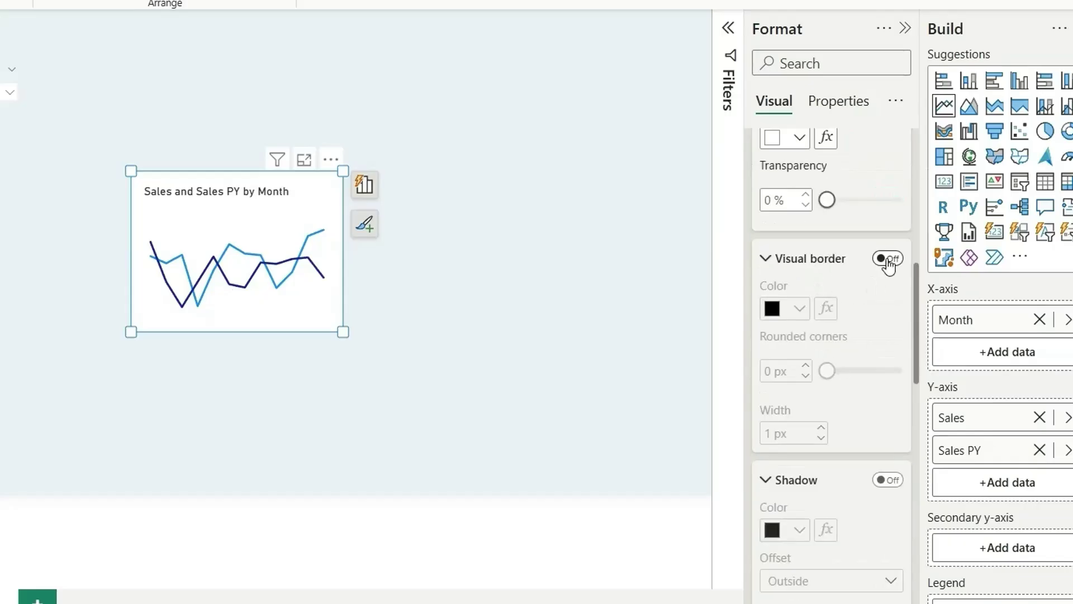
pyautogui.click(889, 262)
pyautogui.click(798, 308)
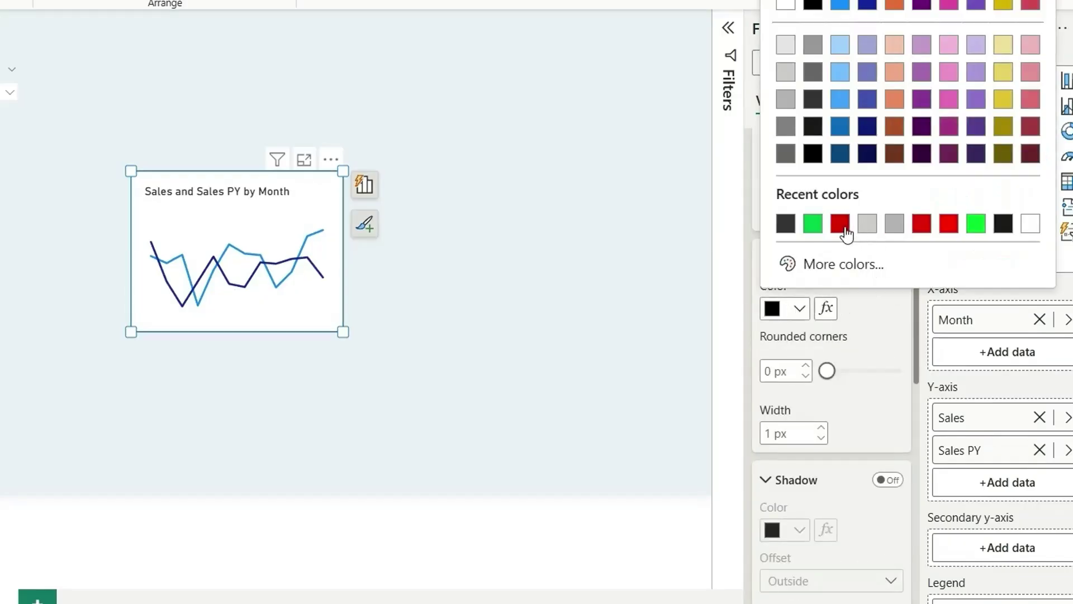
pyautogui.click(786, 72)
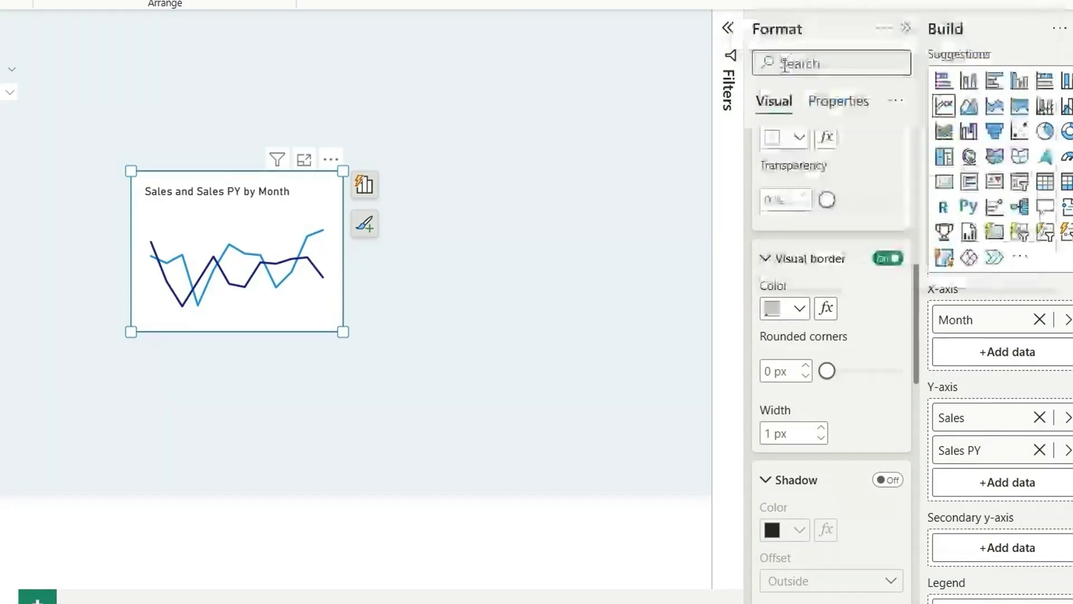
pyautogui.doubleClick(766, 372)
pyautogui.write('20')
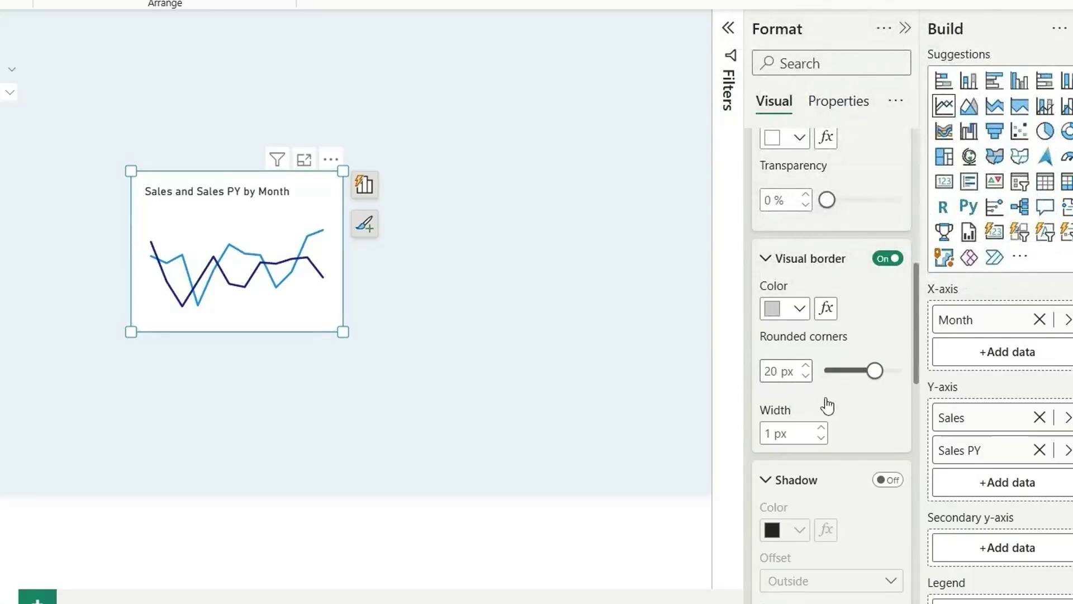
# Turn on the chart's shadow and set its color to a dark gray theme shade
pyautogui.scroll(-3, 868, 430)
pyautogui.click(883, 333)
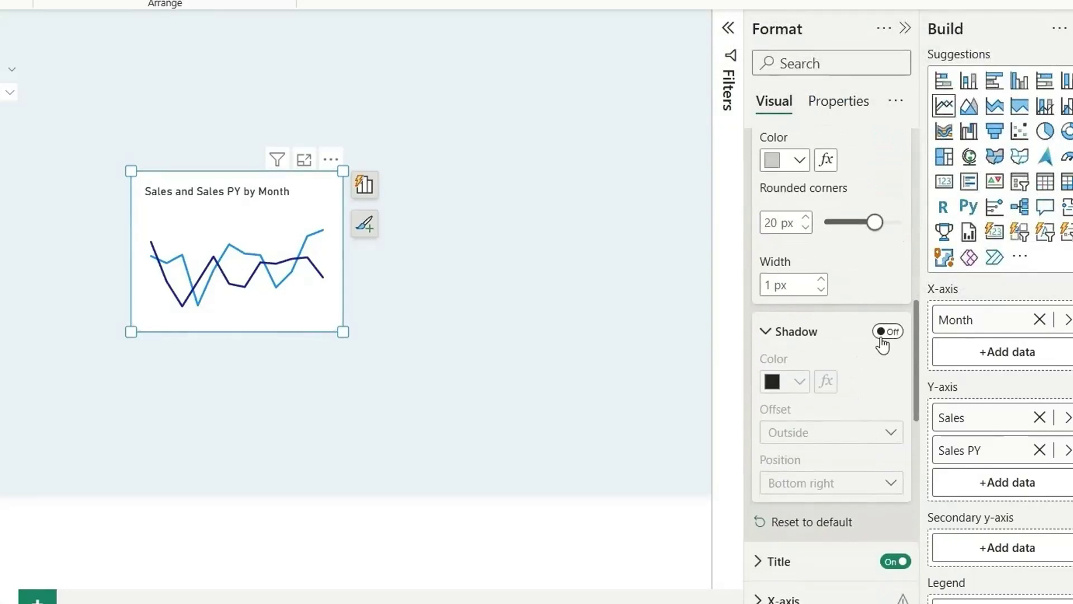
pyautogui.click(784, 388)
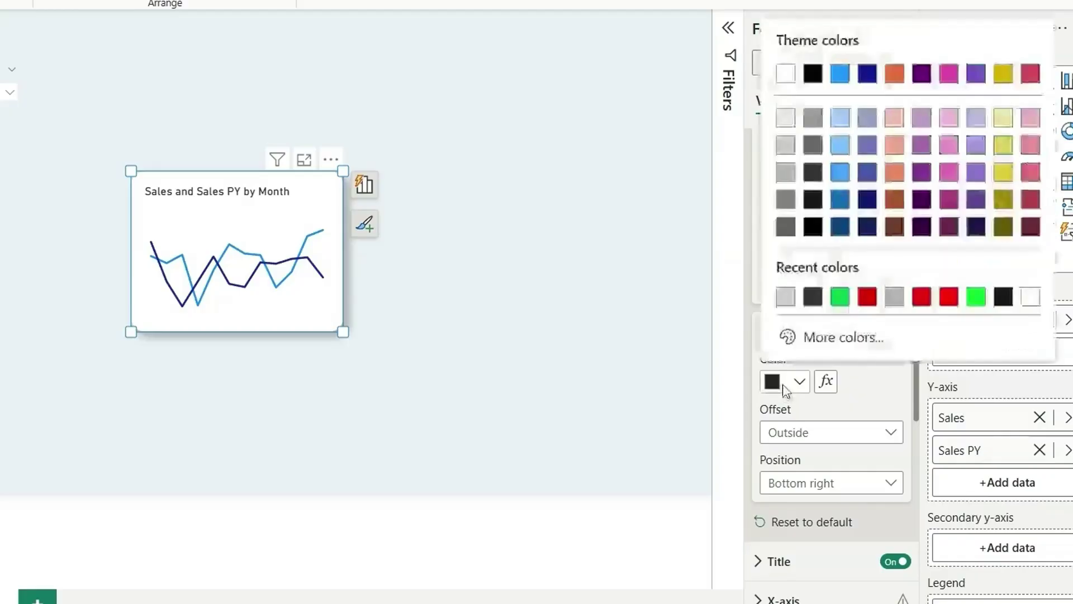
pyautogui.click(813, 145)
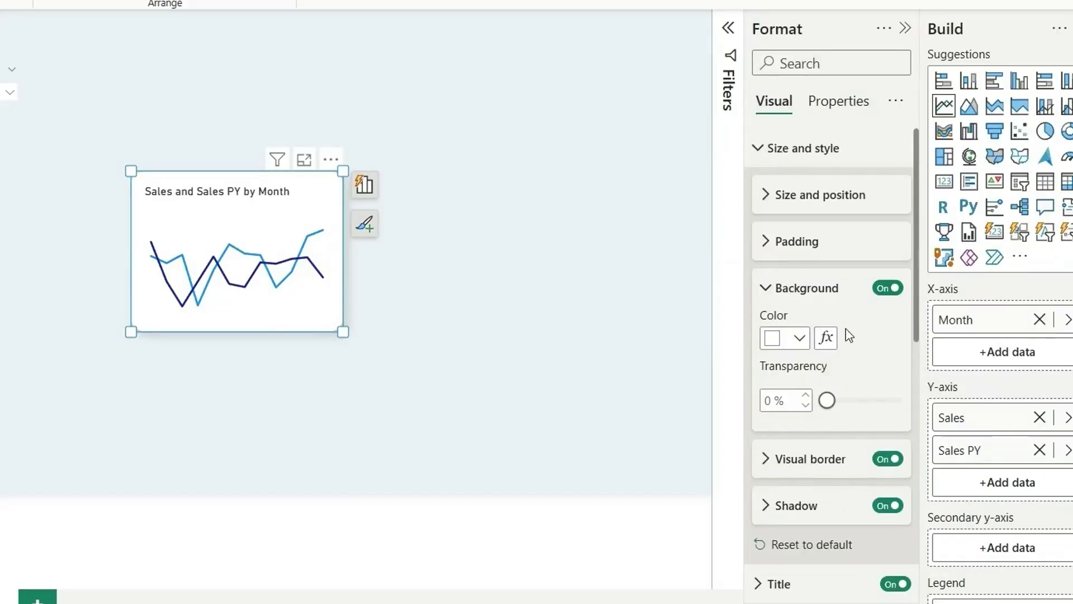
# Format the Sales series line with a 2 px width and a dark gray color
pyautogui.scroll(-5, 861, 352)
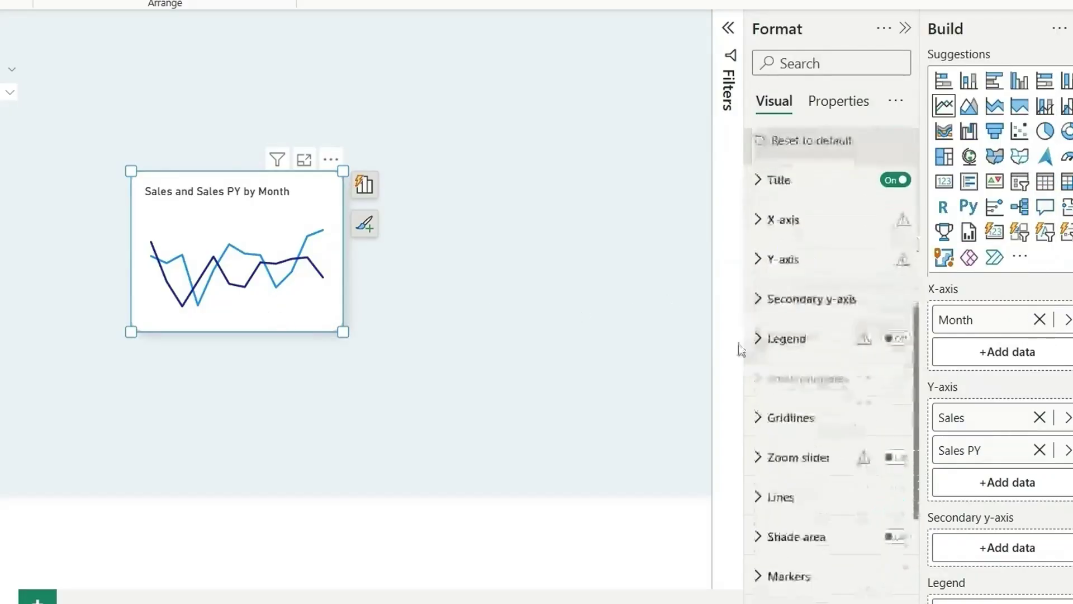
pyautogui.click(790, 499)
pyautogui.scroll(-5, 777, 504)
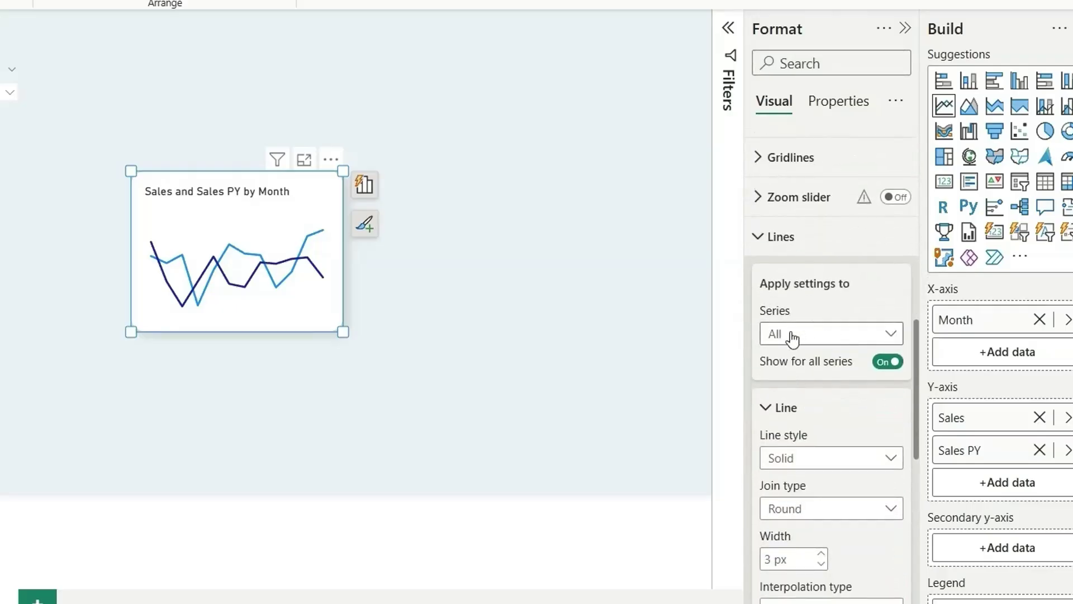
pyautogui.click(792, 336)
pyautogui.click(805, 380)
pyautogui.scroll(-5, 810, 379)
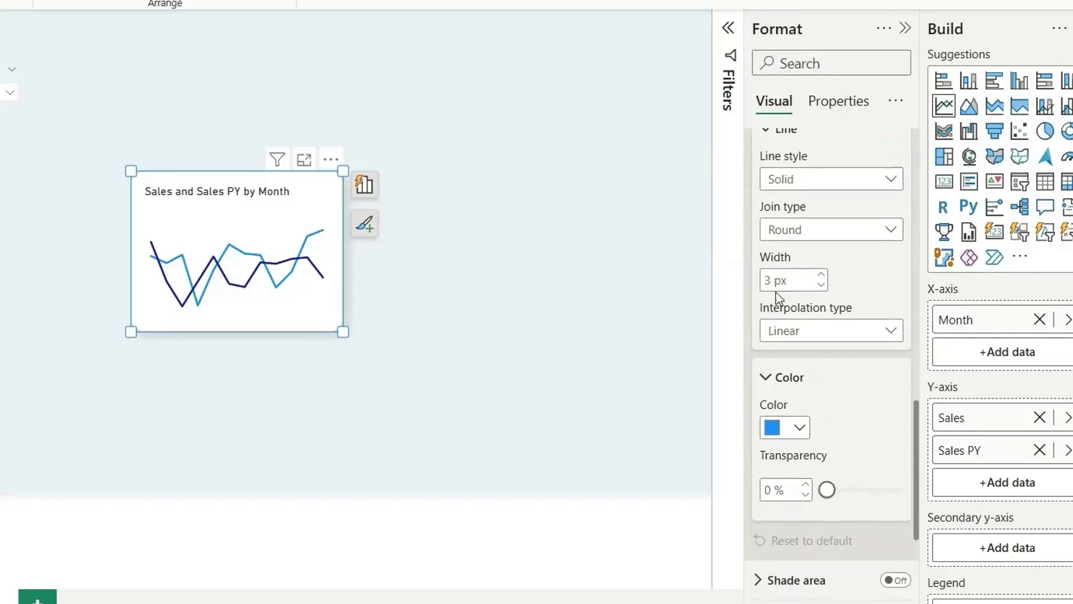
pyautogui.click(822, 286)
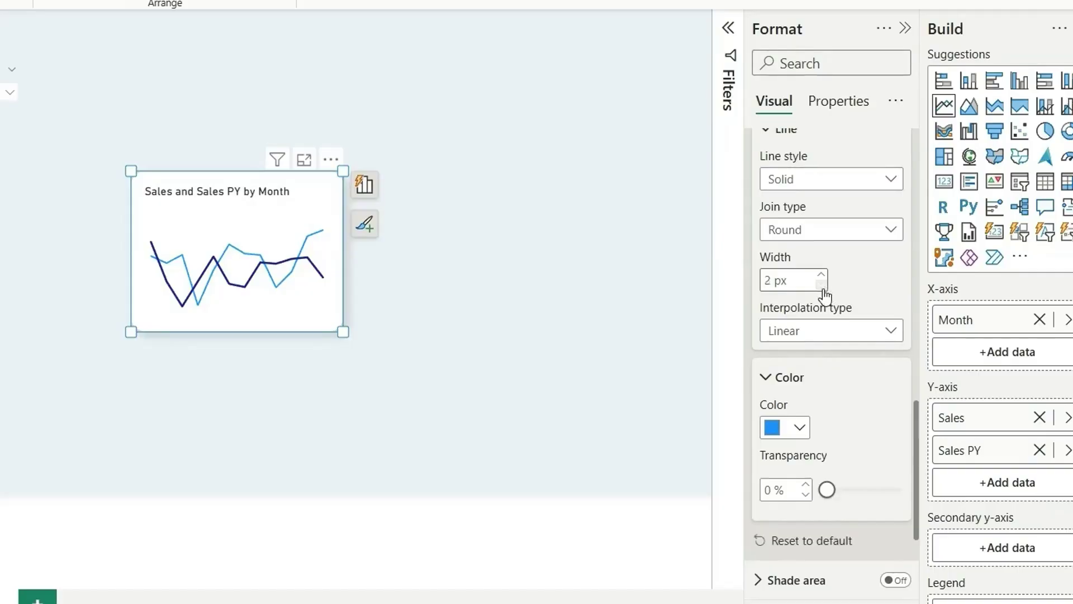
pyautogui.click(799, 427)
pyautogui.click(820, 226)
# Format the Sales PY series as a dashed line, 2 px wide, in light gray
pyautogui.scroll(3, 827, 287)
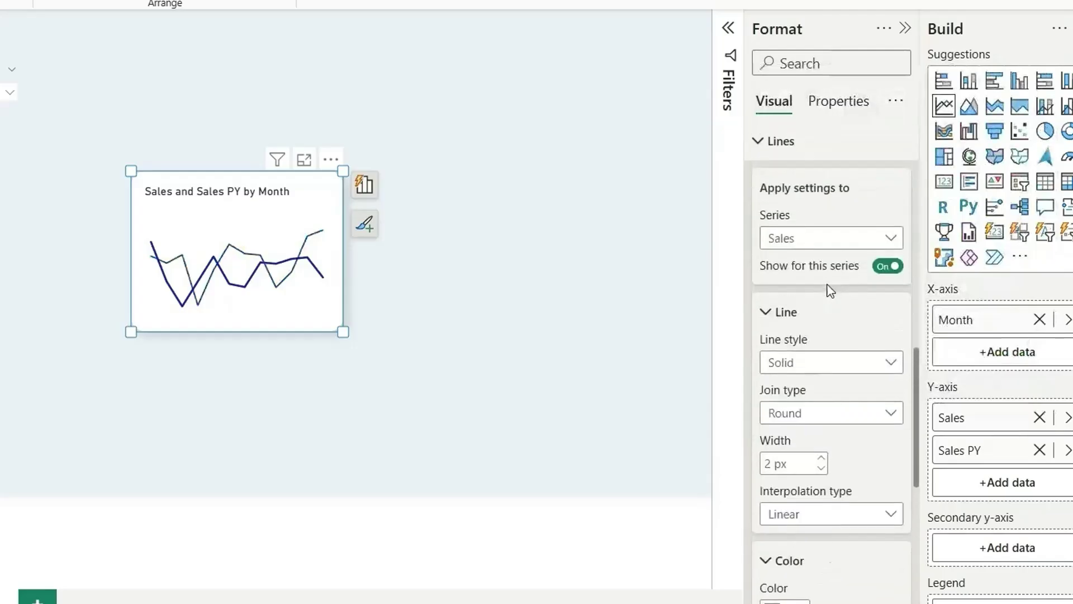
pyautogui.click(801, 246)
pyautogui.click(803, 318)
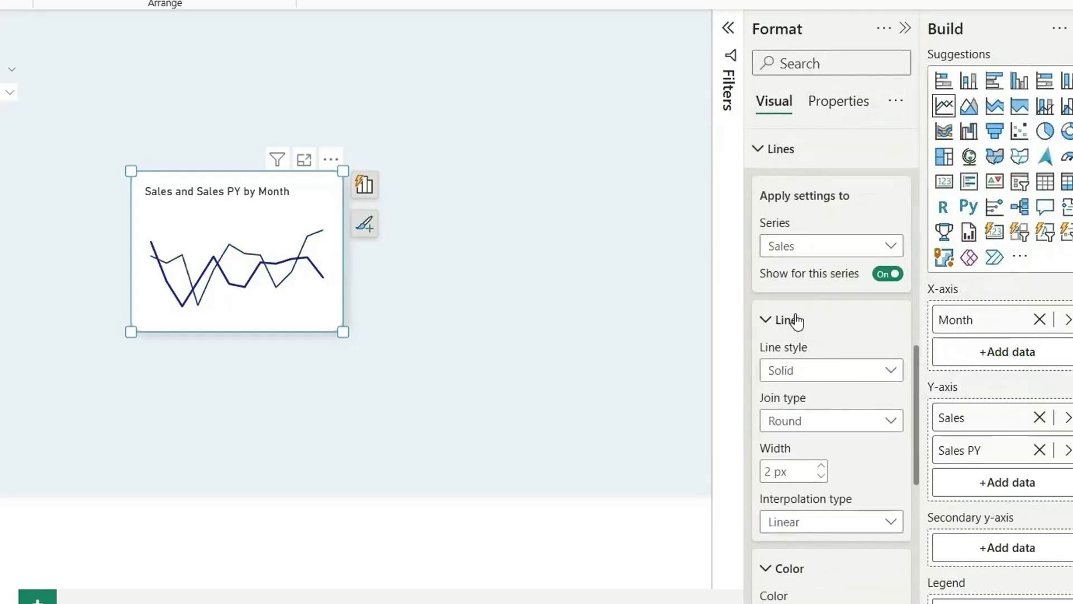
pyautogui.click(800, 372)
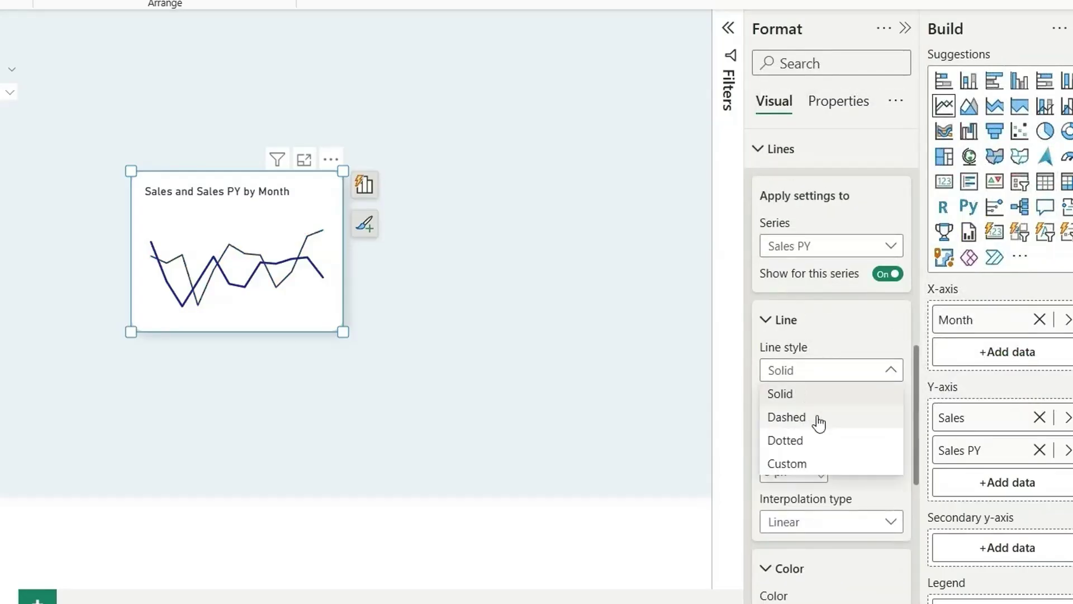
pyautogui.click(818, 419)
pyautogui.click(821, 364)
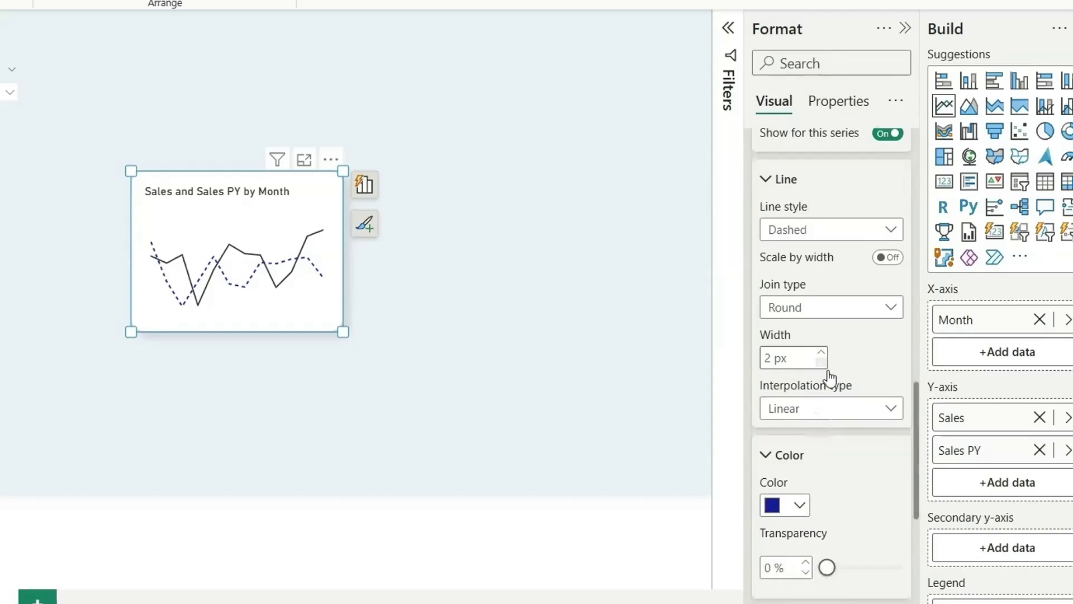
pyautogui.click(793, 506)
pyautogui.click(783, 269)
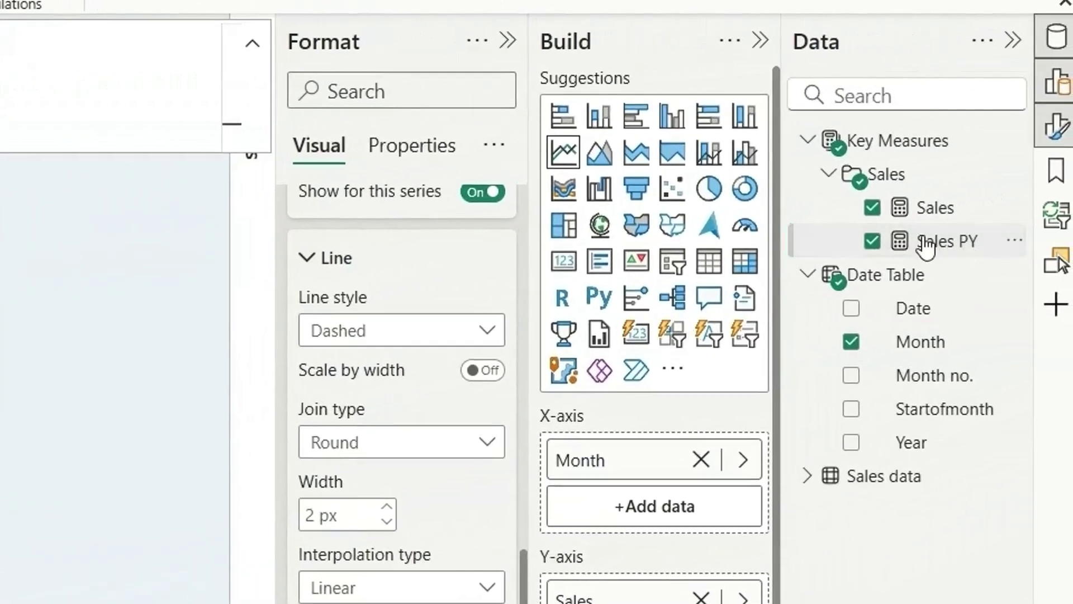
# Create a new measure named Min Val in Key Measures and begin its formula with the variable _min_sales
pyautogui.rightClick(1016, 218)
pyautogui.click(734, 322)
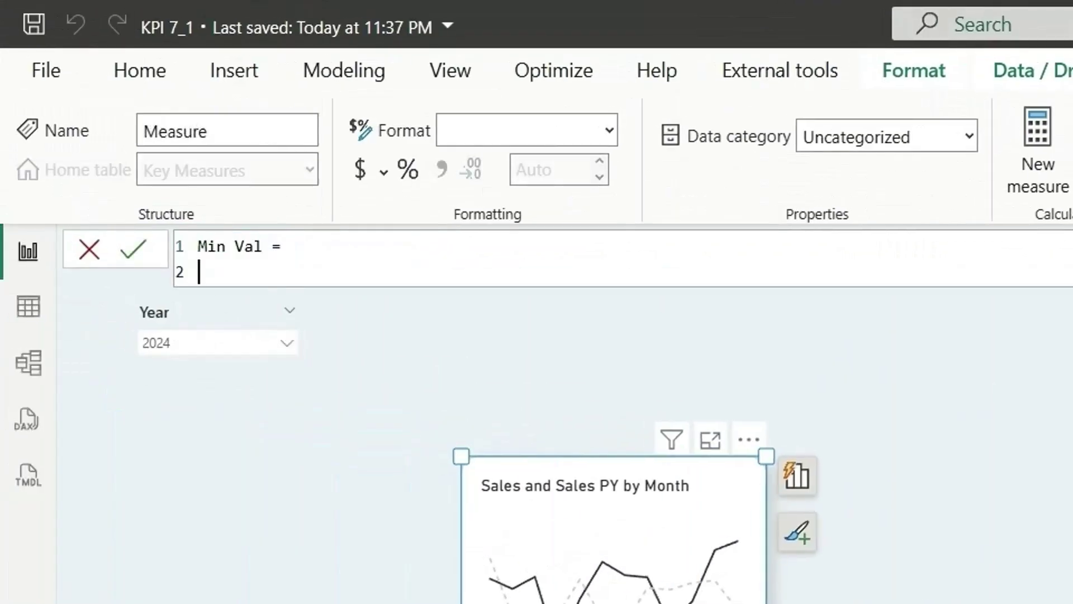
pyautogui.write('VAR')
pyautogui.write(' _mi')
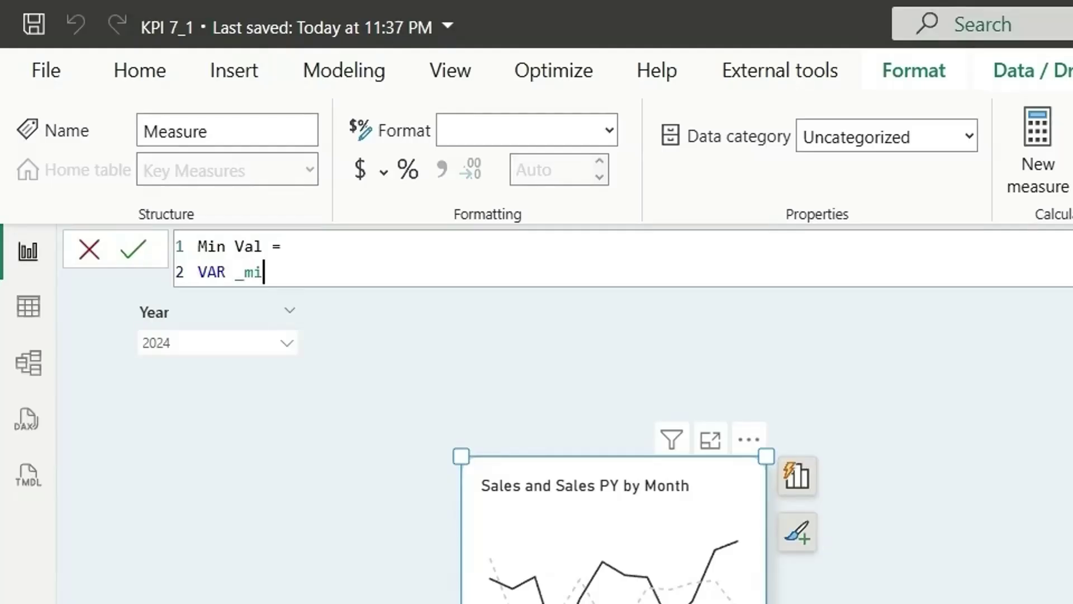
pyautogui.write('n_sales')
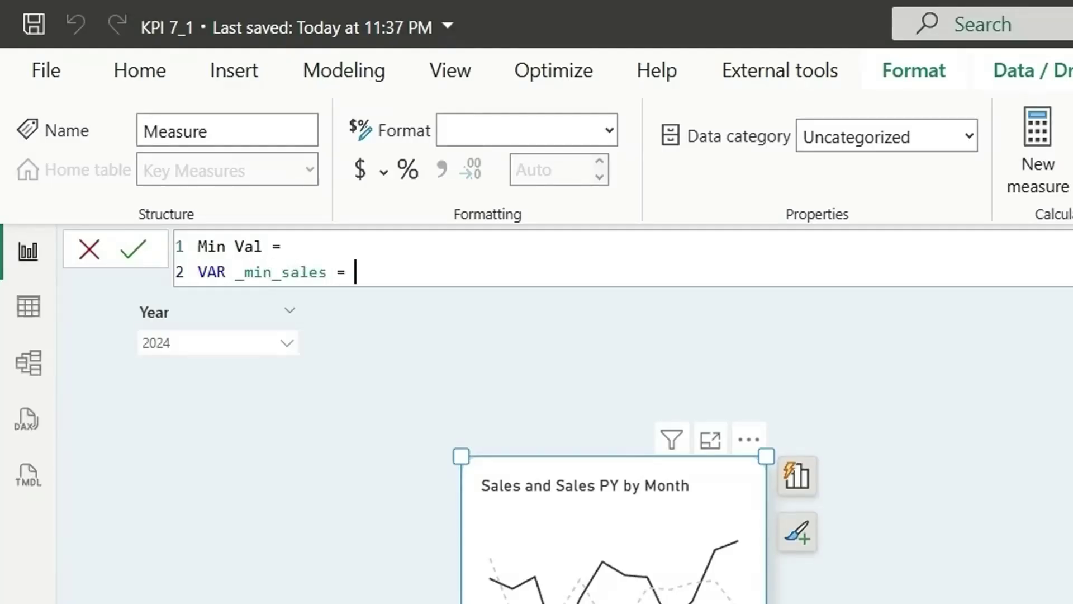
pyautogui.write(' =')
# Define _min_sales as a MINX over a SUMMARIZE whose table argument is ALLSELECTED( 'Date Table' )
pyautogui.hotkey('shift', 'Return')
pyautogui.write('minx')
pyautogui.press('Tab')
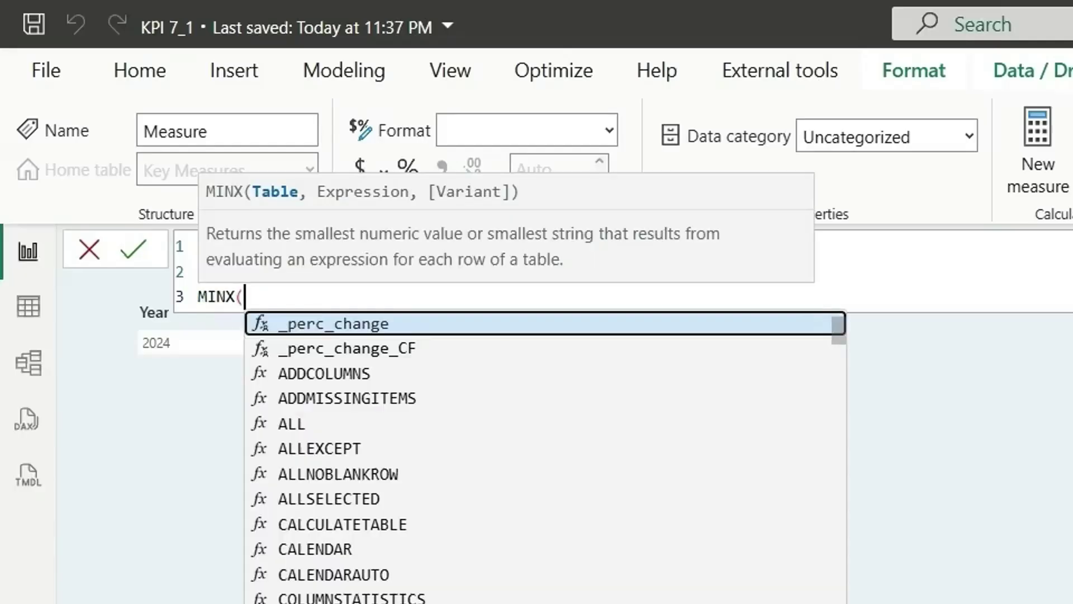
pyautogui.hotkey('shift', 'Return')
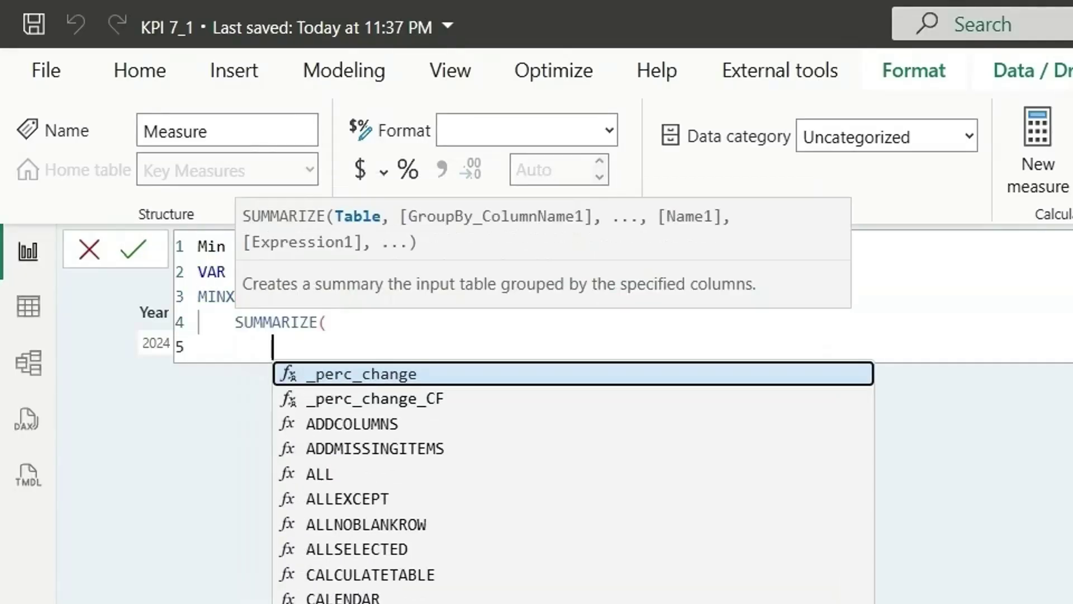
pyautogui.write('alls')
pyautogui.press('Tab')
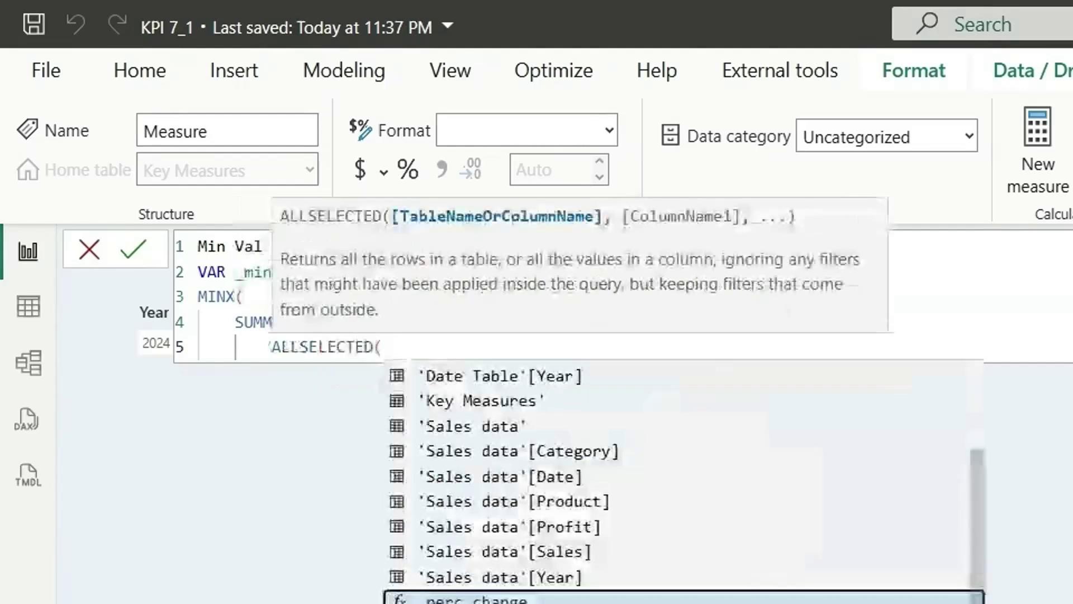
pyautogui.write('date')
pyautogui.press('Tab')
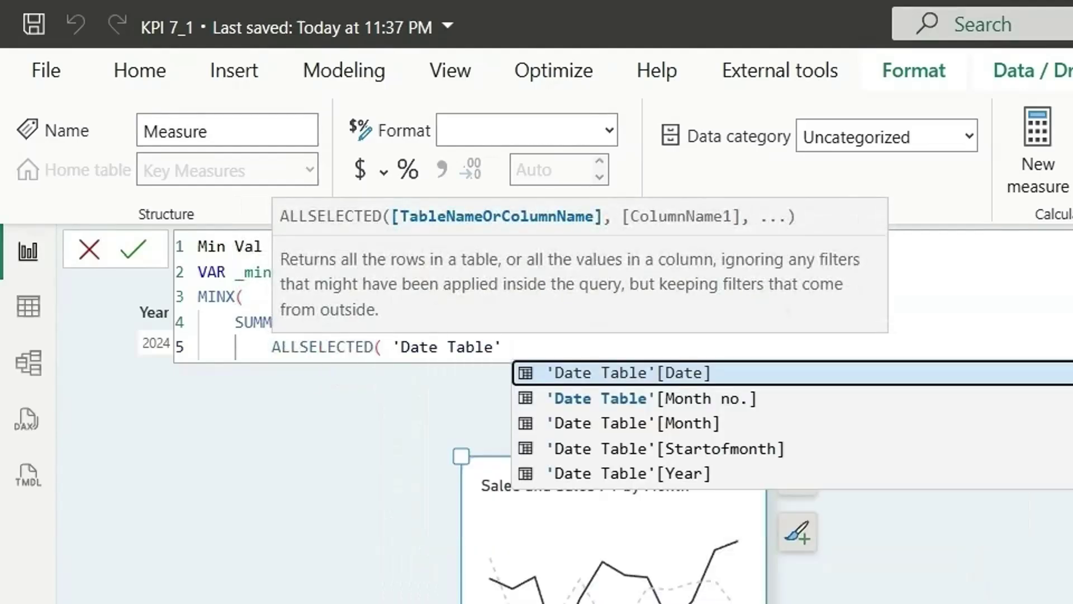
pyautogui.write('),')
pyautogui.press('Return')
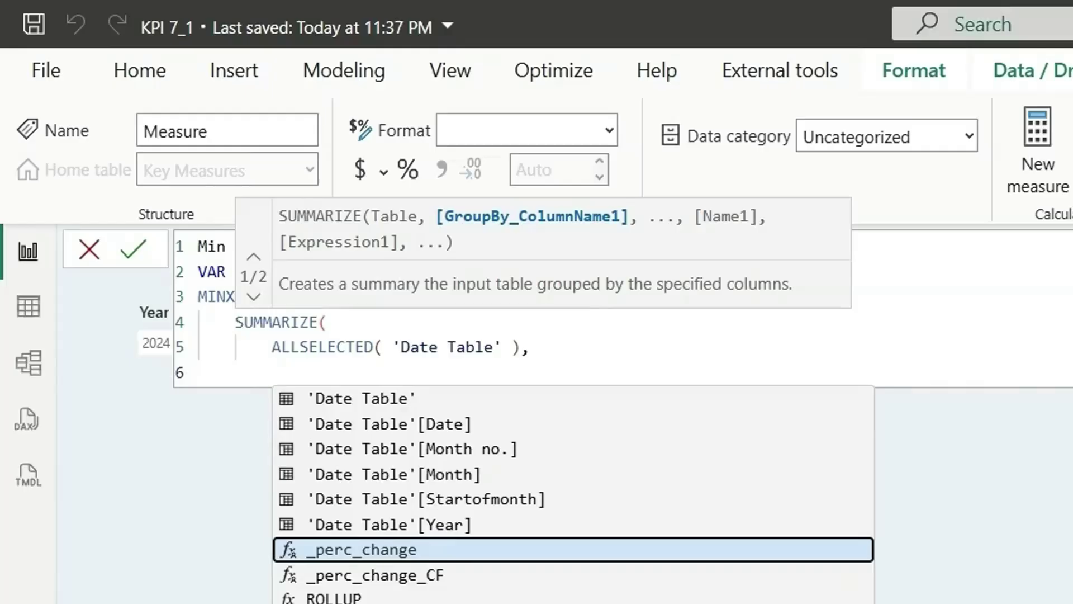
# Group the SUMMARIZE by 'Date Table'[Month no.], add a "Sales" column computed from [Sales], and close the function
pyautogui.write('mo')
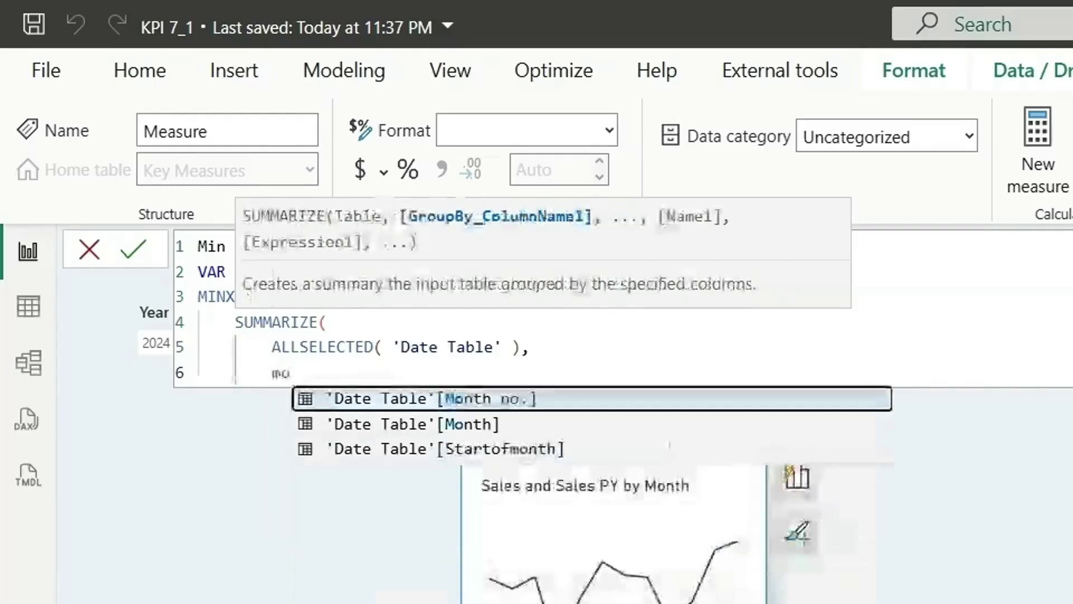
pyautogui.press('Tab')
pyautogui.write(',')
pyautogui.press('Return')
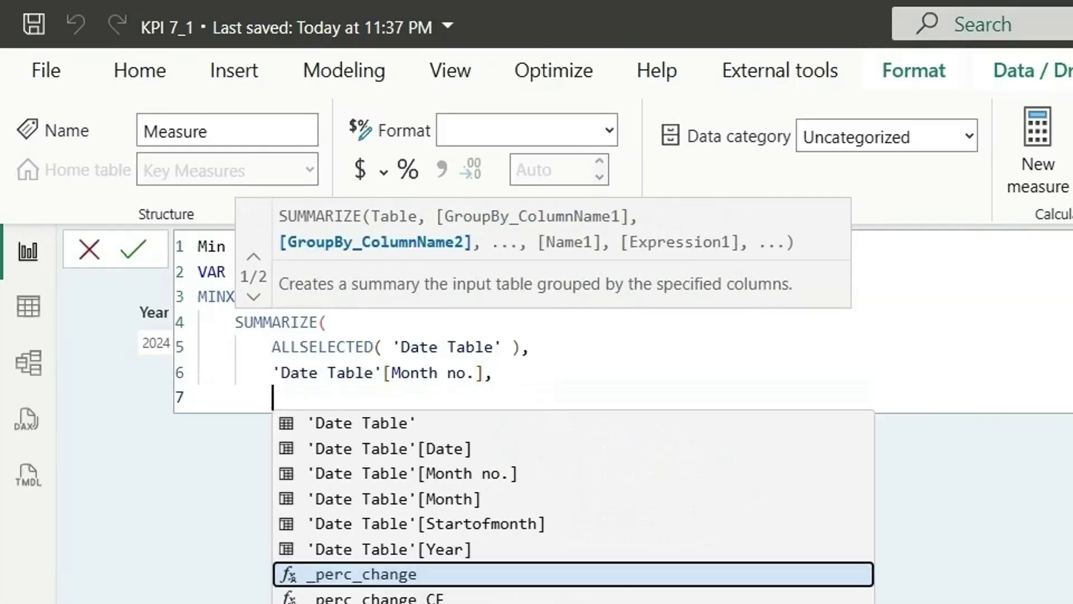
pyautogui.write('"')
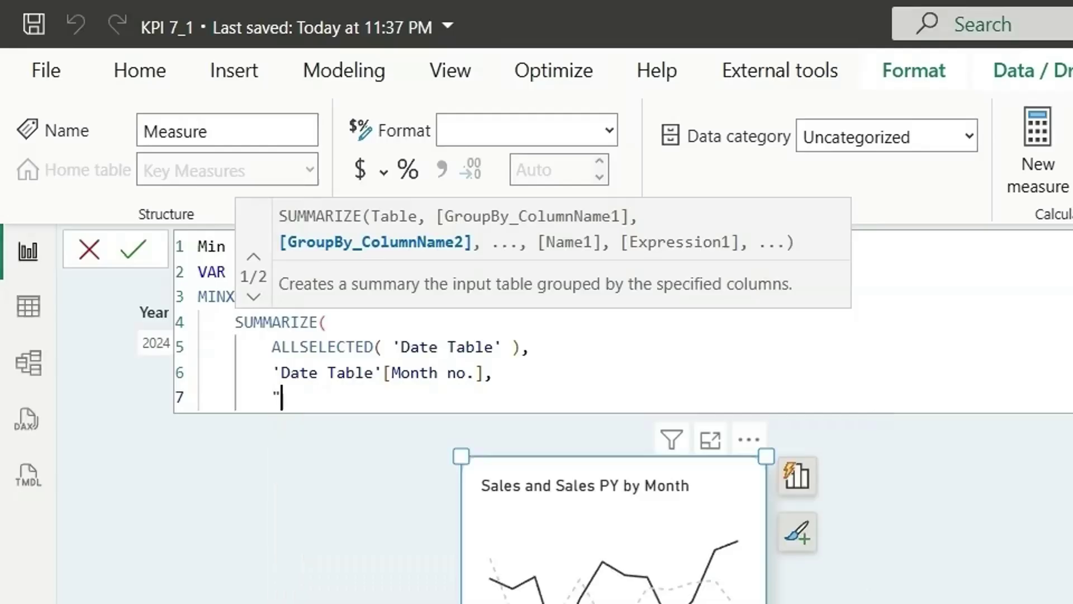
pyautogui.write('Sales", ')
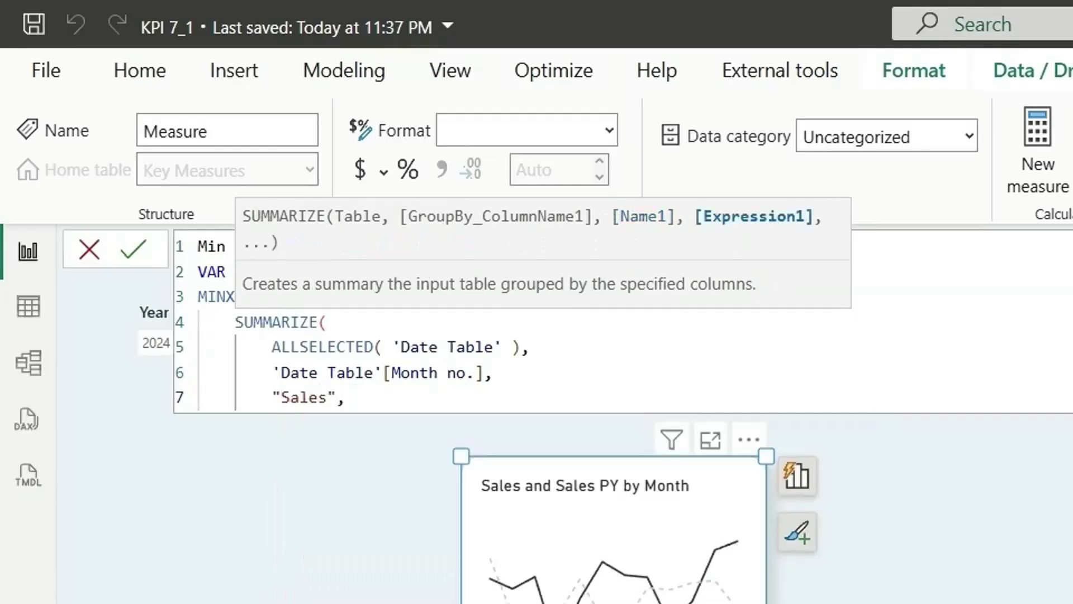
pyautogui.write('[Sales]')
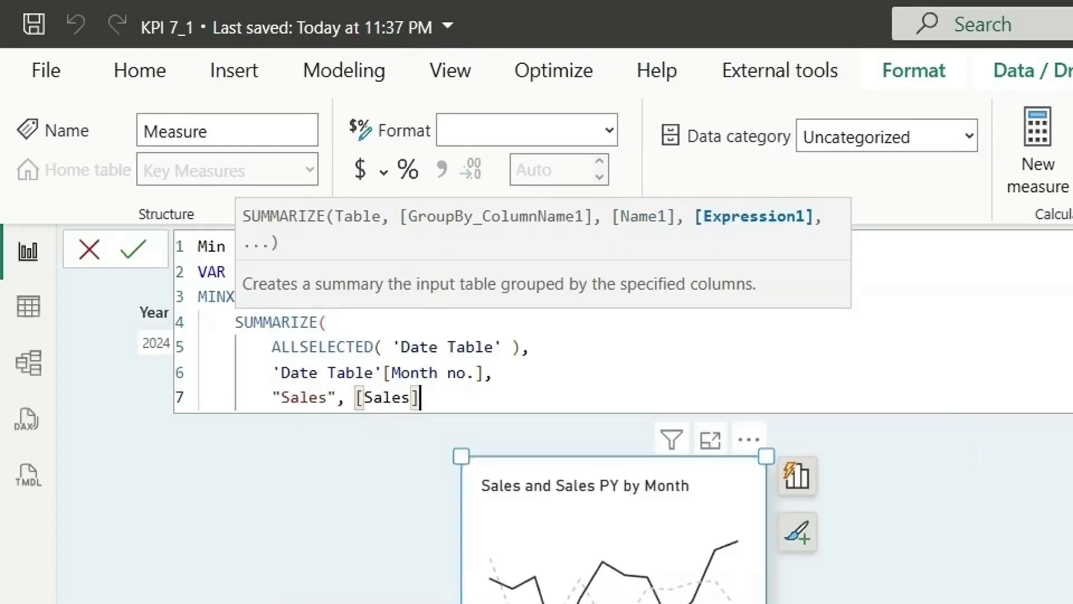
pyautogui.press('Return')
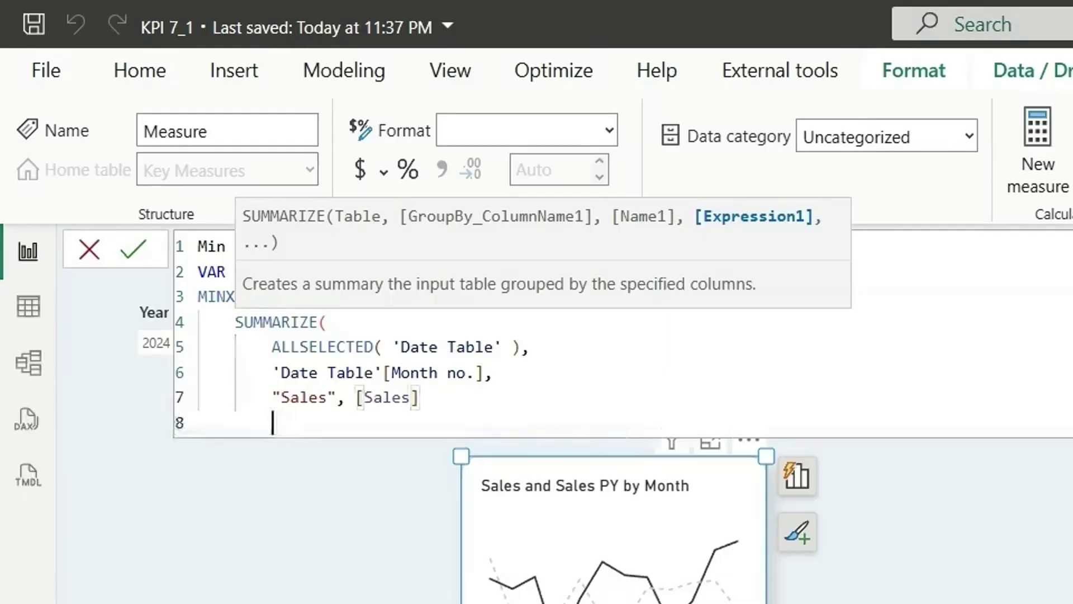
pyautogui.write(')')
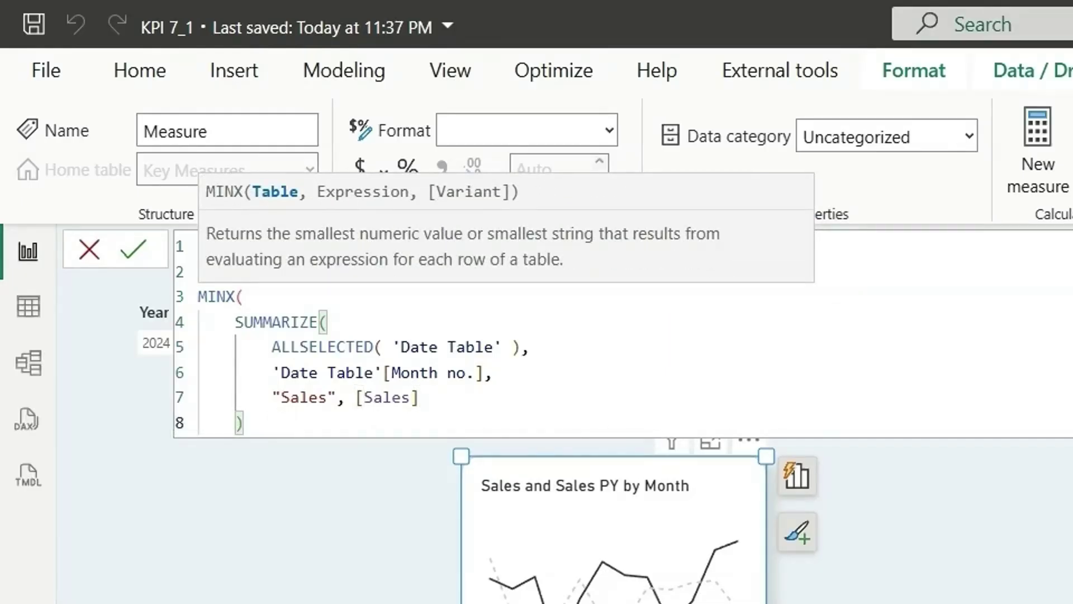
# Give MINX the summarized [Sales] column as its expression and close the _min_sales variable
pyautogui.write(',')
pyautogui.press('Return')
pyautogui.write('[')
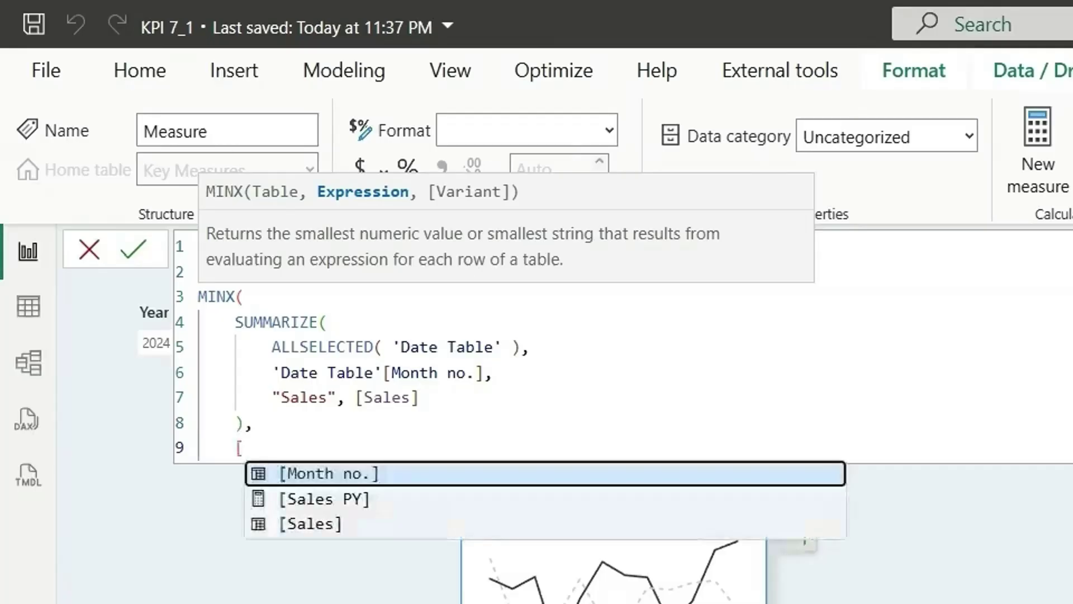
pyautogui.press('Down')
pyautogui.press('Down')
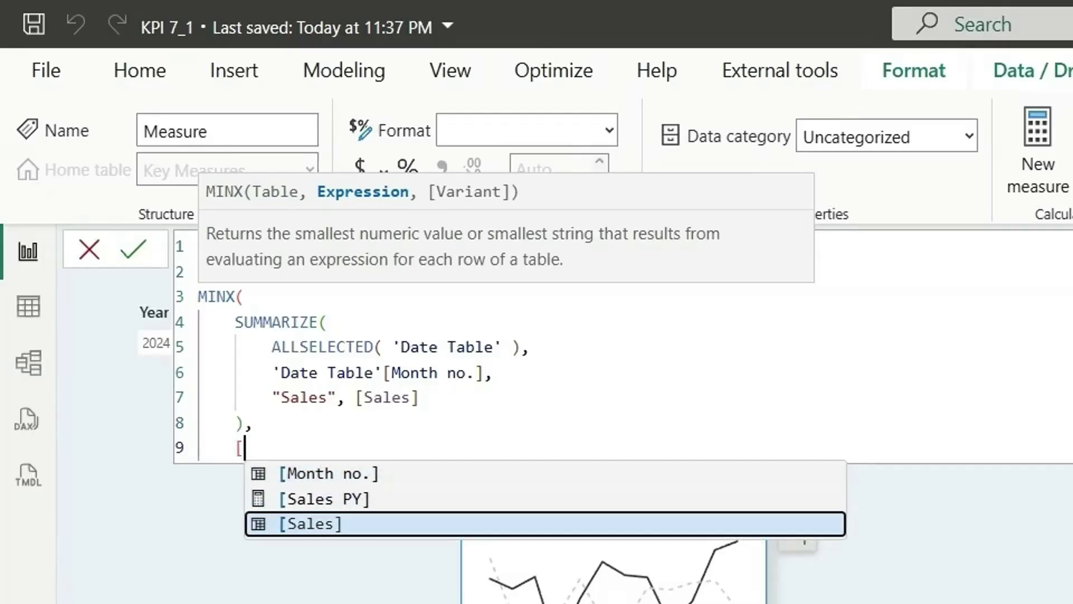
pyautogui.press('Tab')
pyautogui.press('Return')
pyautogui.write(')')
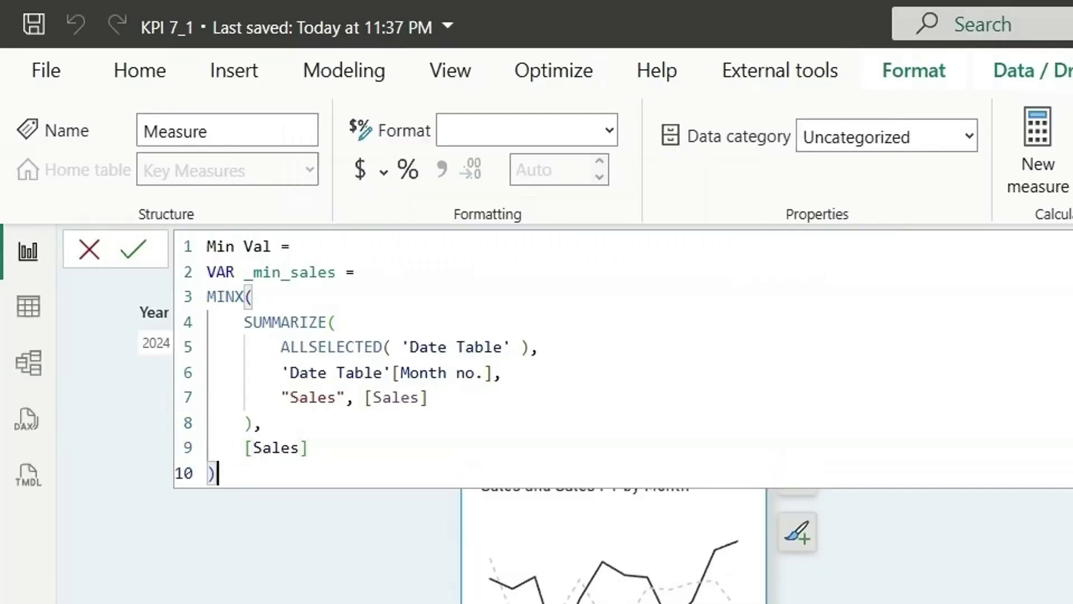
pyautogui.press('Return')
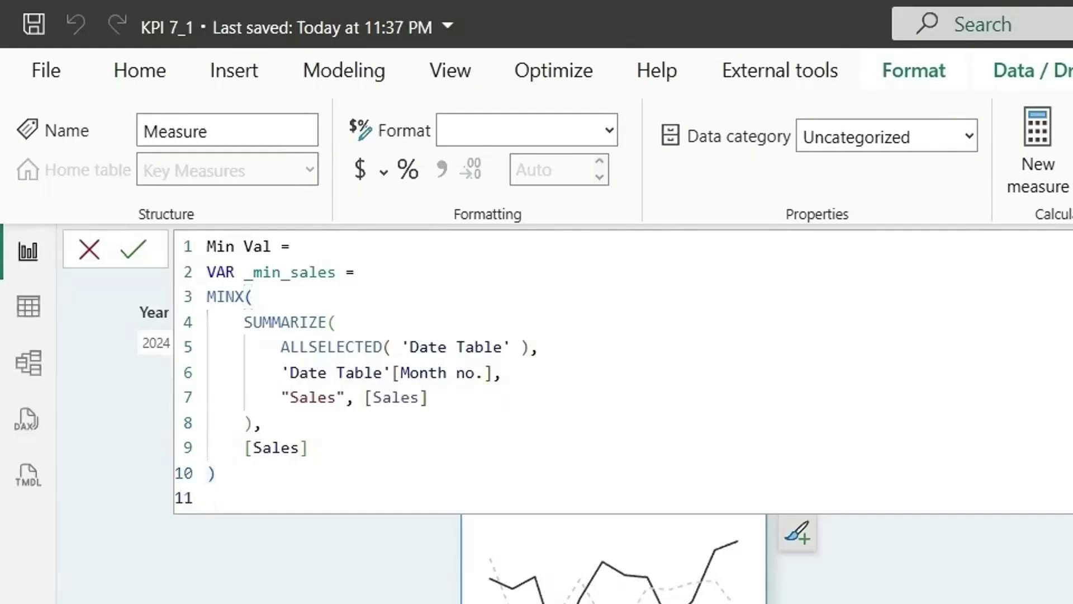
# Add the variable _condn = IF( _min_sales = [Sales], _min_sales, BLANK() ) to the measure
pyautogui.write('v')
pyautogui.press('Tab')
pyautogui.write('_condn = IF( ')
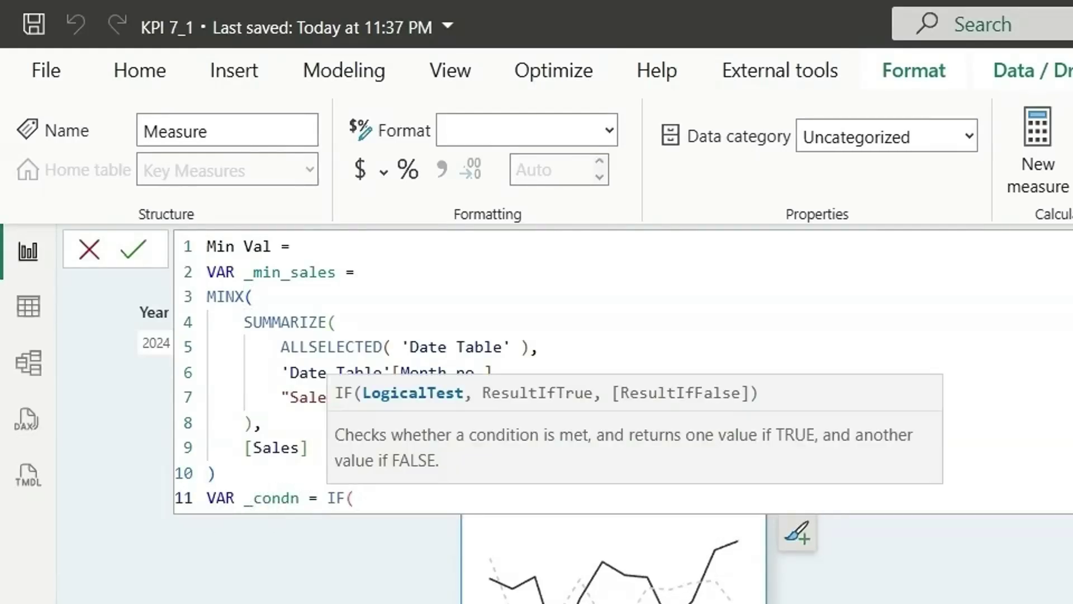
pyautogui.write('_')
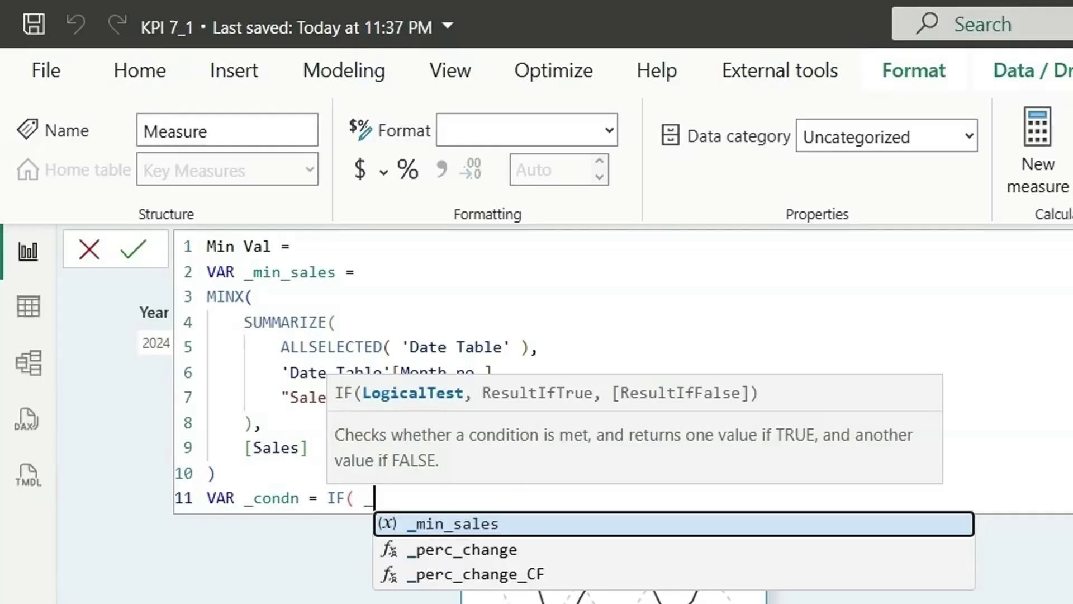
pyautogui.press('Tab')
pyautogui.write('= [s')
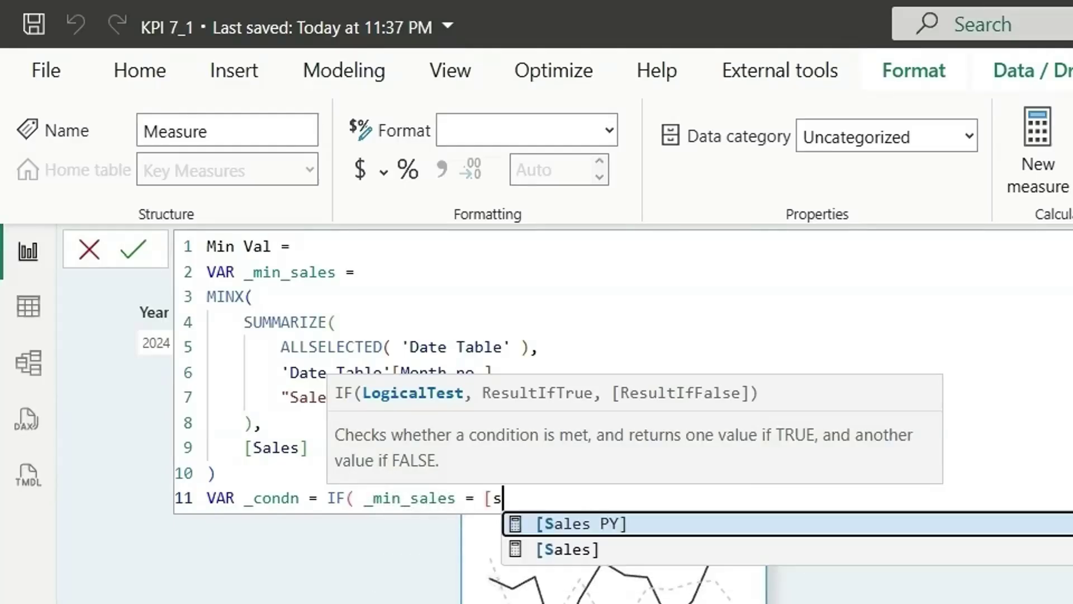
pyautogui.press('Down')
pyautogui.press('Tab')
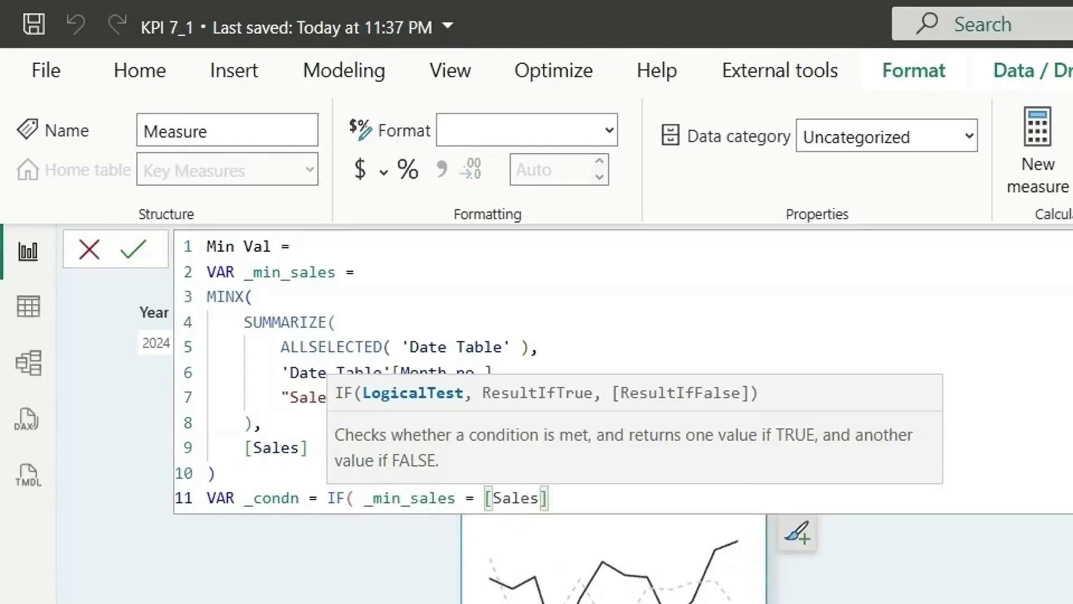
pyautogui.write(', _m')
pyautogui.press('Tab')
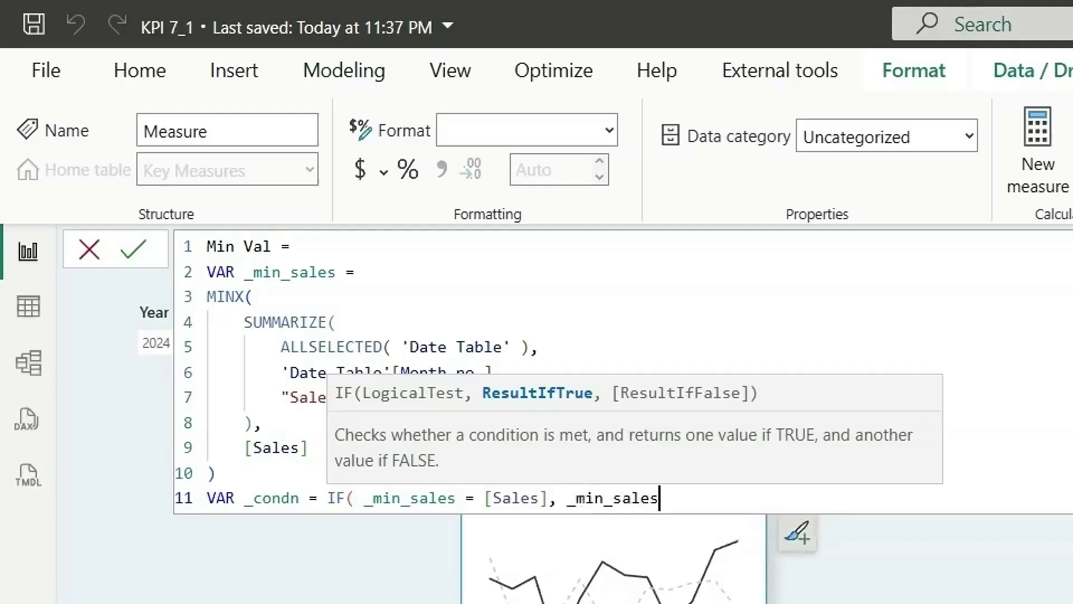
pyautogui.write(', bl')
pyautogui.press('Tab')
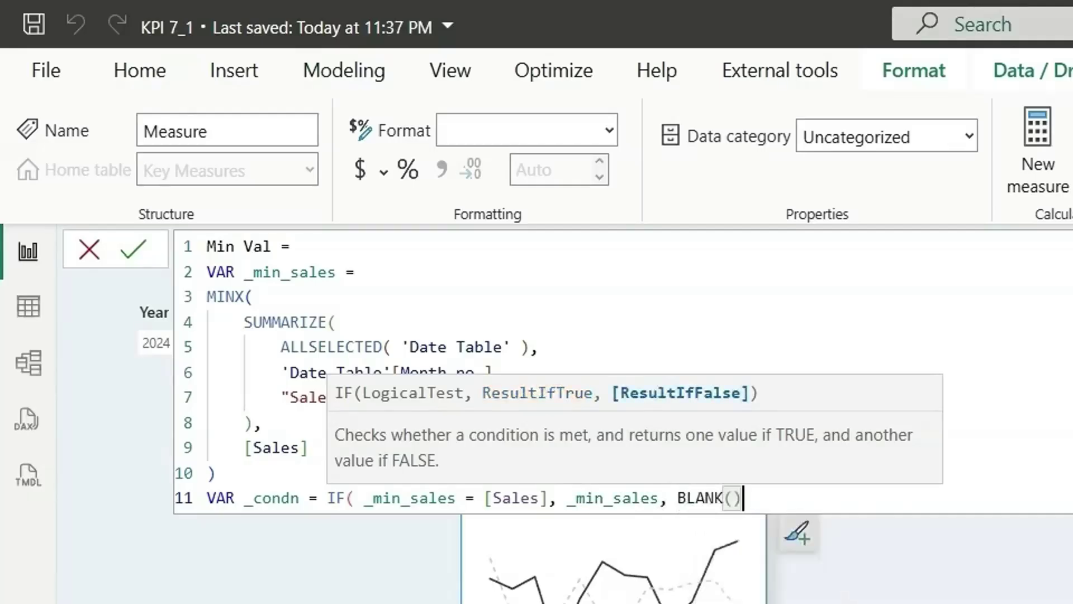
pyautogui.write(') )')
pyautogui.press('Return')
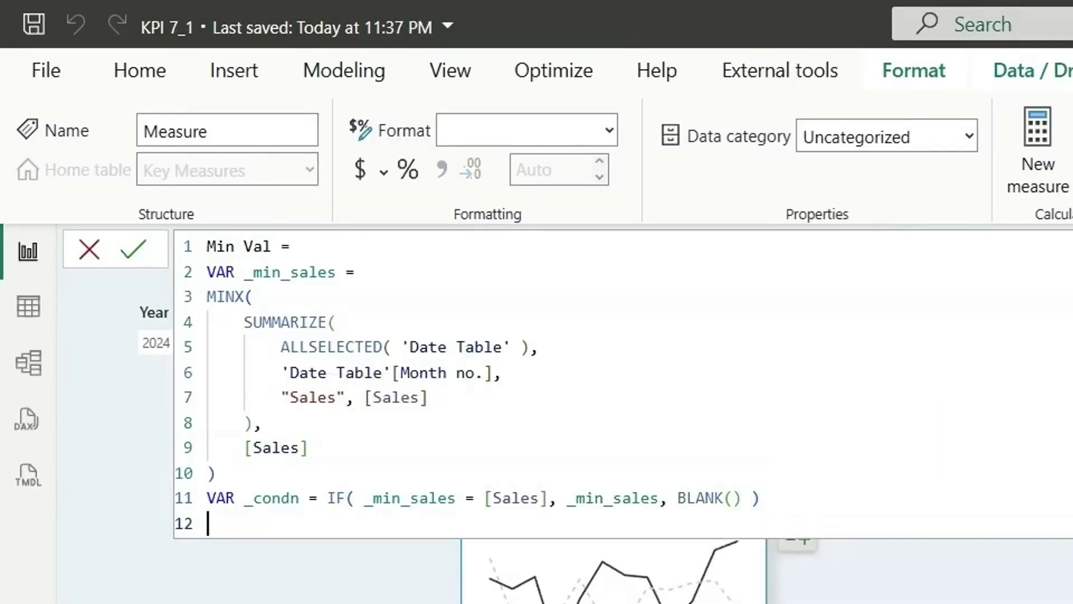
# Finish the Min Val measure with RETURN _condn, commit it and set its format to Currency
pyautogui.write('ret')
pyautogui.press('Tab')
pyautogui.write('_condn')
pyautogui.press('Return')
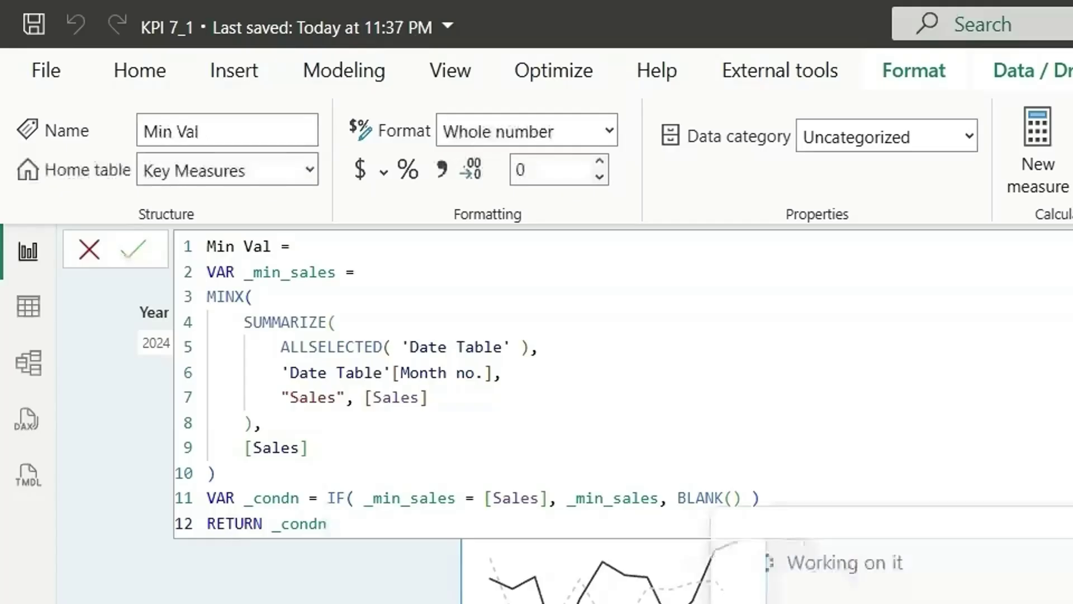
pyautogui.click(442, 387)
# Copy the entire Min Val formula into a new measure
pyautogui.click(442, 435)
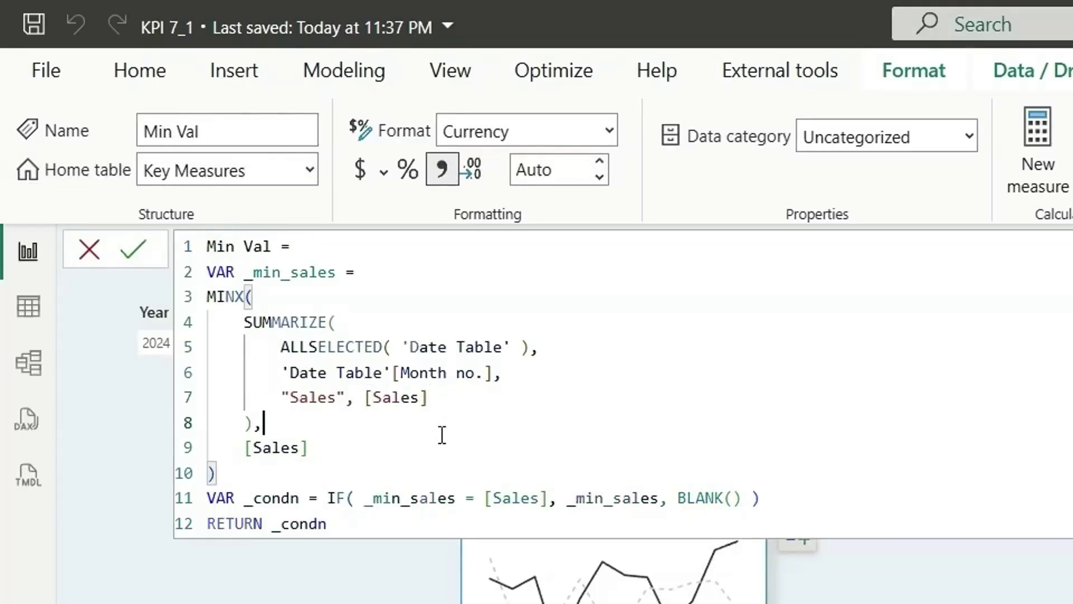
pyautogui.hotkey('ctrl', 'a')
pyautogui.hotkey('ctrl', 'c')
pyautogui.click(1037, 179)
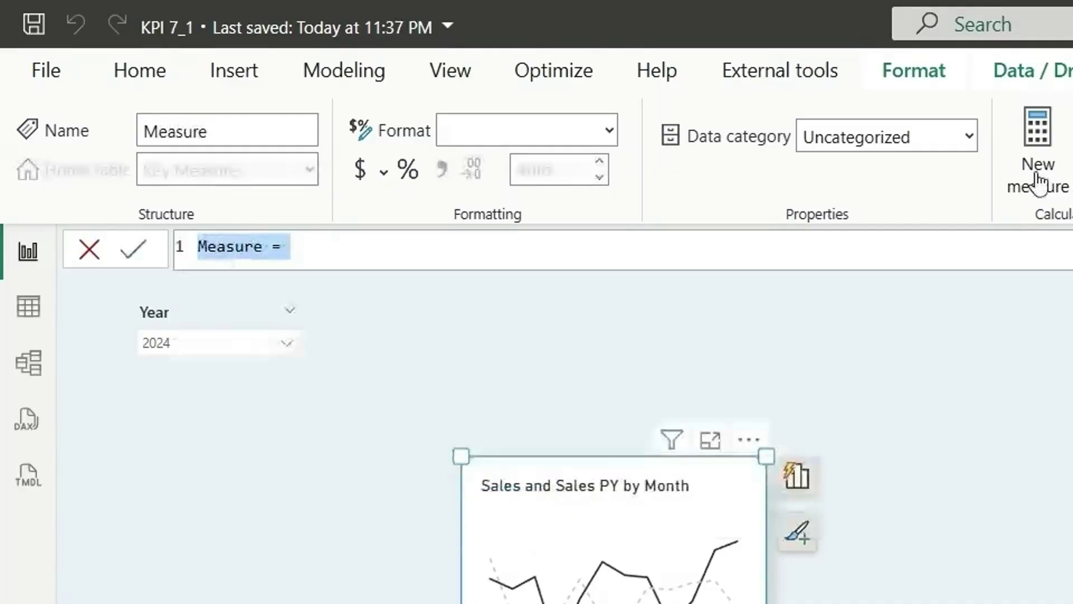
pyautogui.hotkey('ctrl', 'v')
# Replace every occurrence of min with max in the copied formula and commit it as the max Val measure
pyautogui.doubleClick(220, 246)
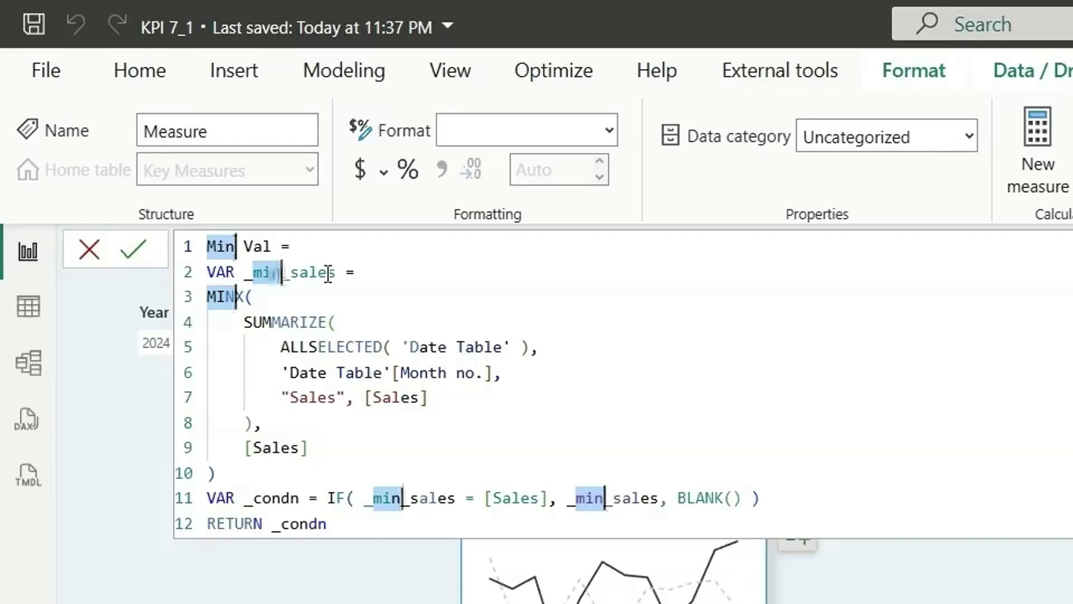
pyautogui.hotkey('ctrl', 'shift', 'l')
pyautogui.write('max')
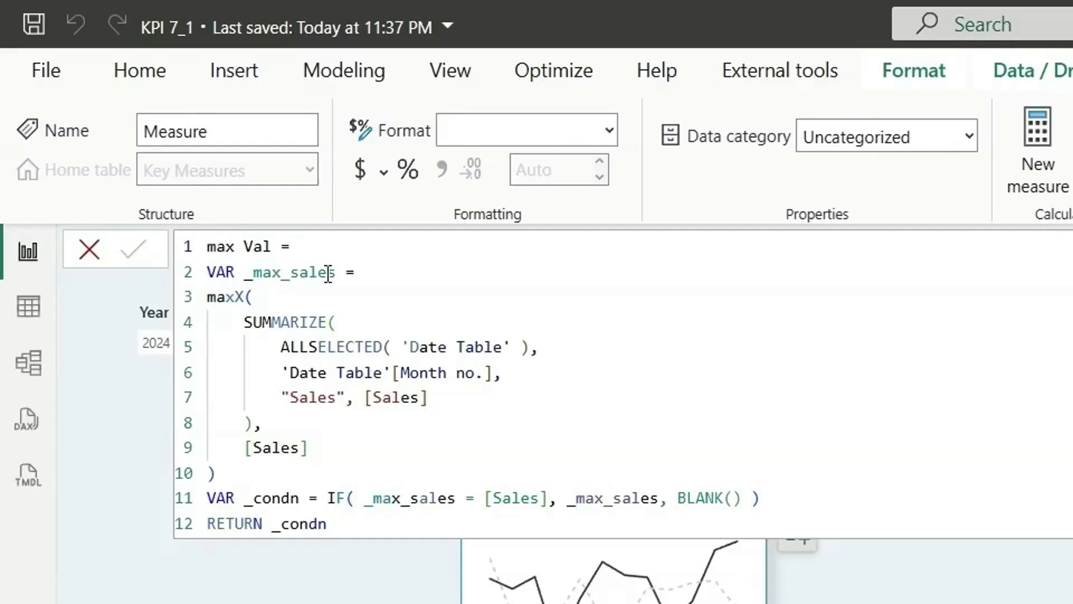
pyautogui.press('Return')
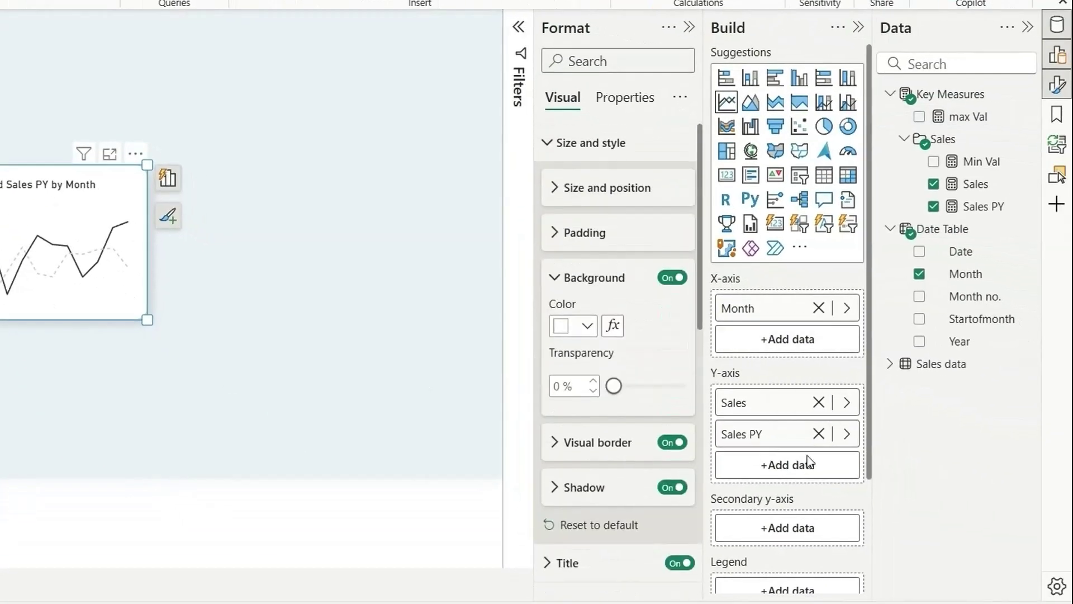
# Add the Min Val and max Val measures to the line chart's Y-axis
pyautogui.click(934, 161)
pyautogui.click(920, 116)
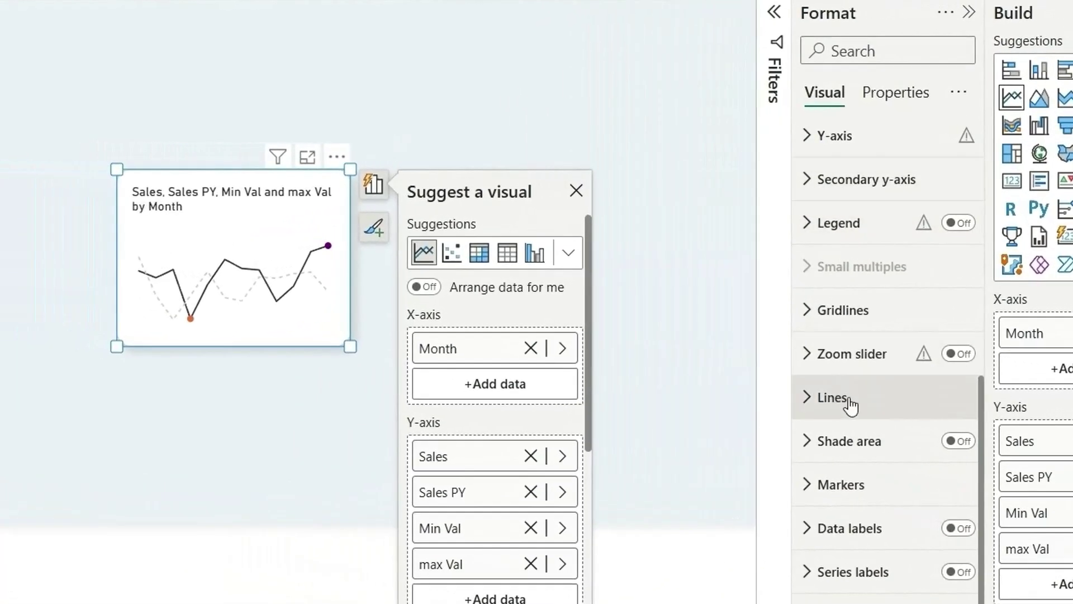
# Set the line color of the Min Val series to red #ED0000
pyautogui.click(775, 395)
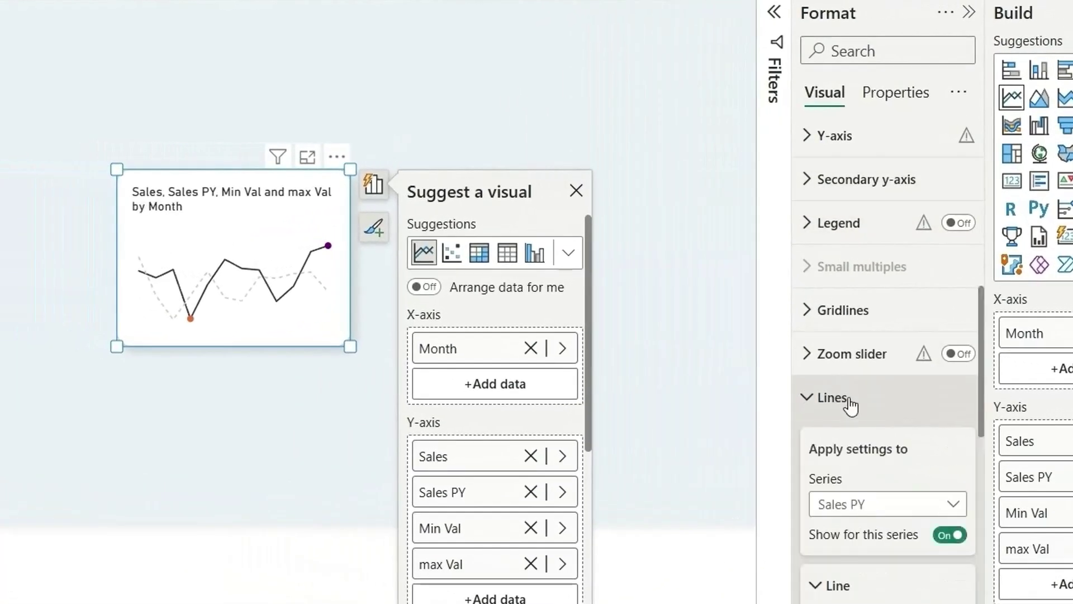
pyautogui.click(847, 355)
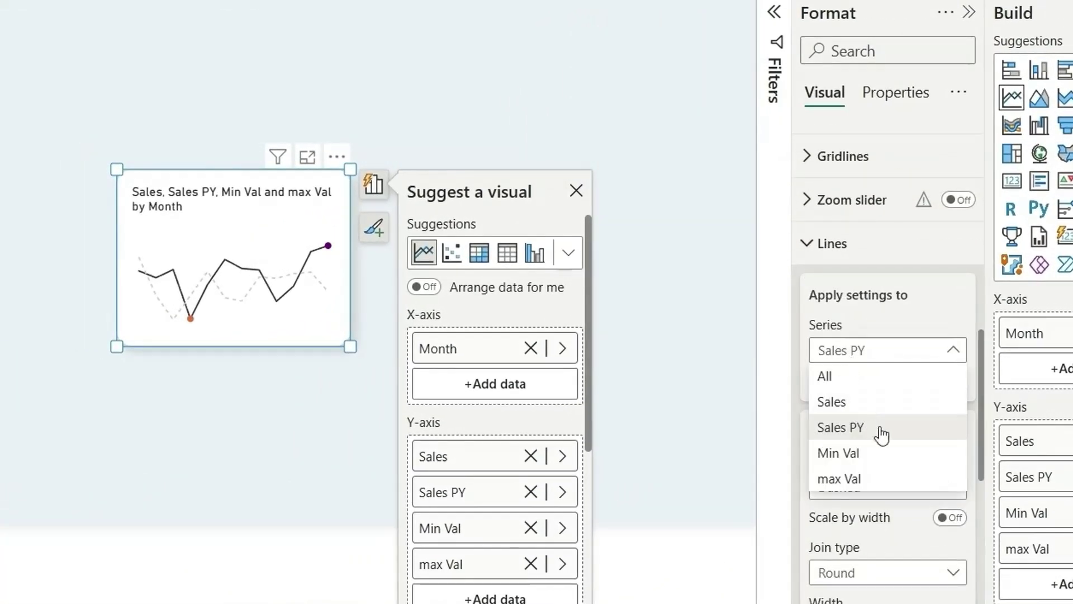
pyautogui.click(839, 453)
pyautogui.scroll(-5, 887, 456)
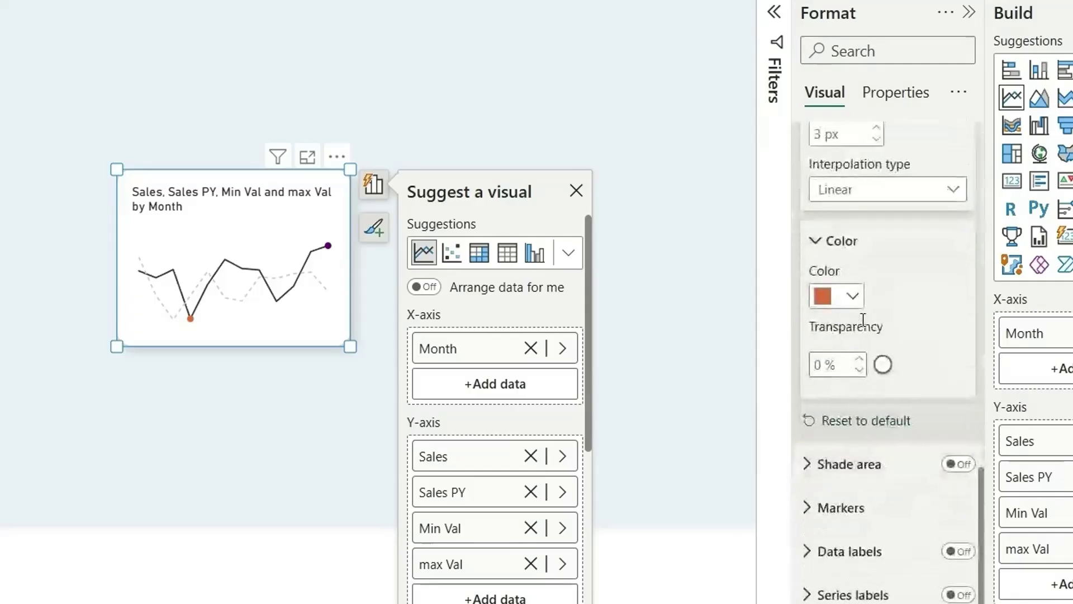
pyautogui.click(847, 305)
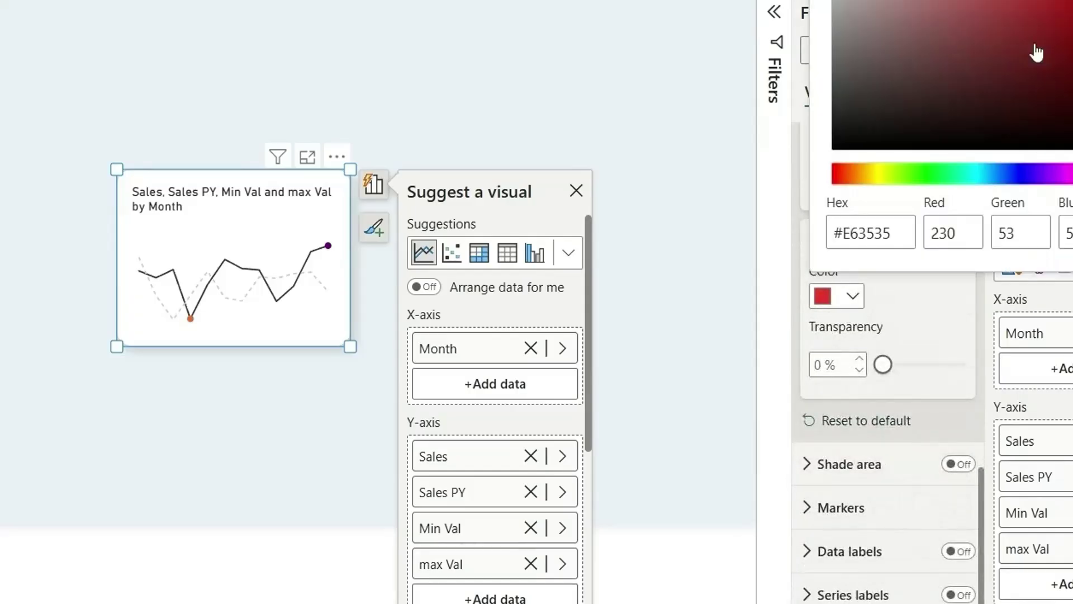
pyautogui.moveTo(1069, 5); pyautogui.dragTo(1072, 0)
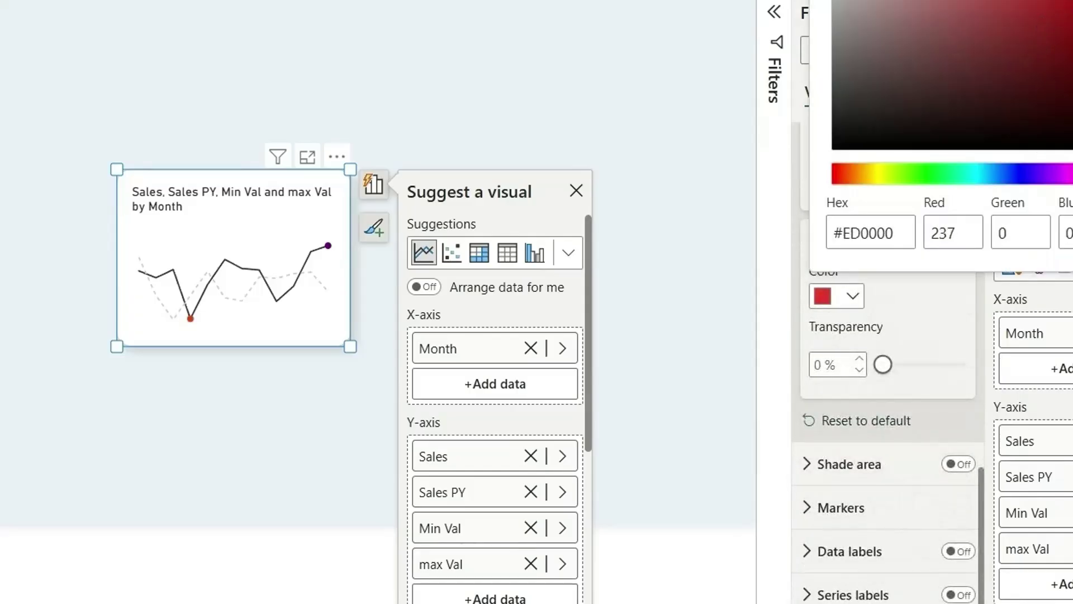
# Set the line color of the max Val series to green
pyautogui.click(930, 333)
pyautogui.scroll(5, 930, 334)
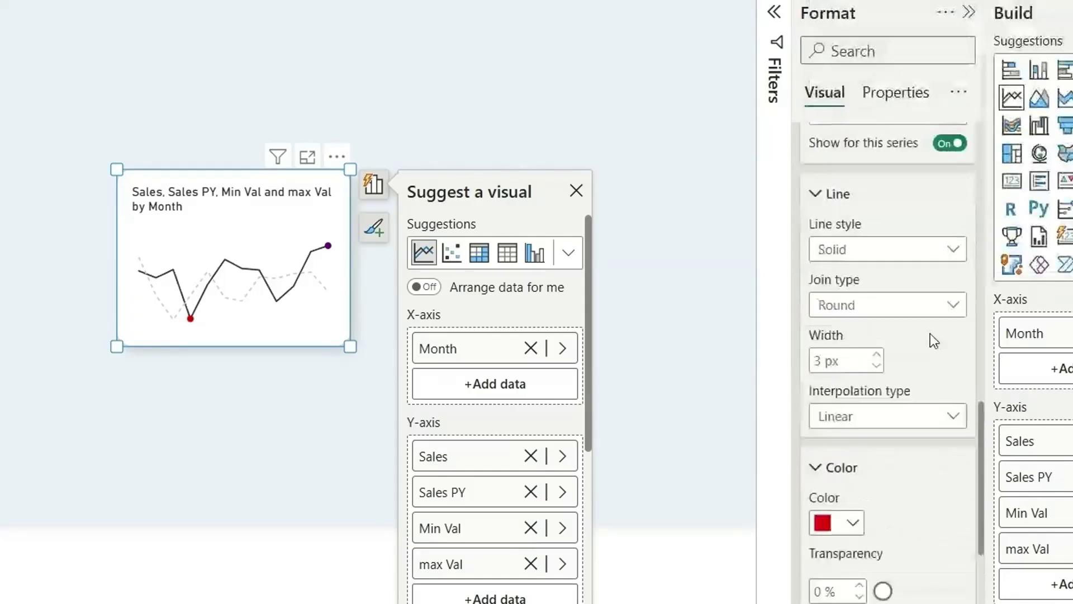
pyautogui.click(900, 190)
pyautogui.click(871, 329)
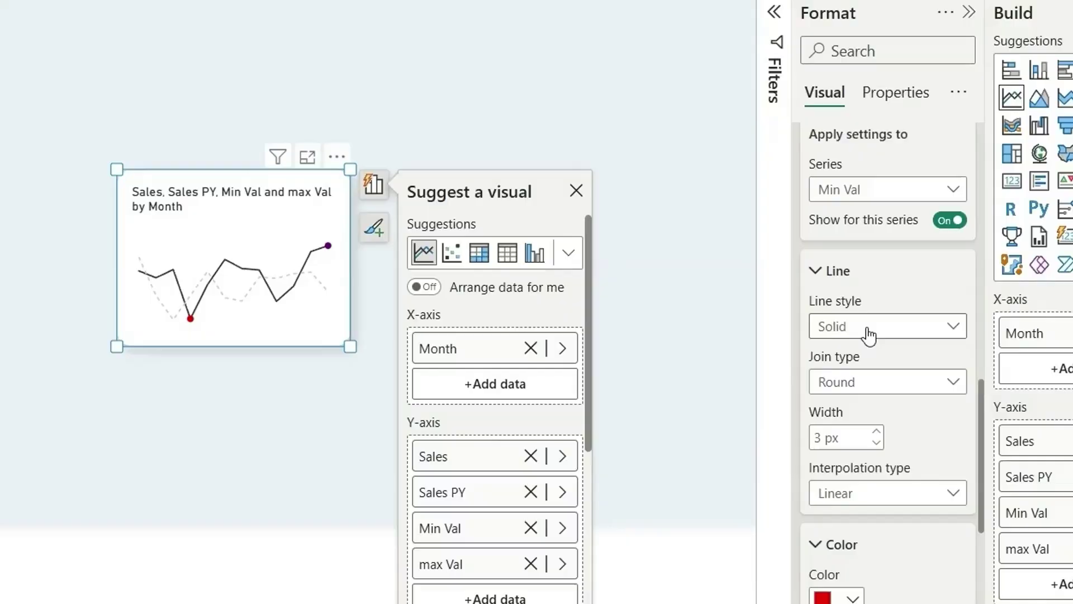
pyautogui.click(831, 598)
pyautogui.click(957, 506)
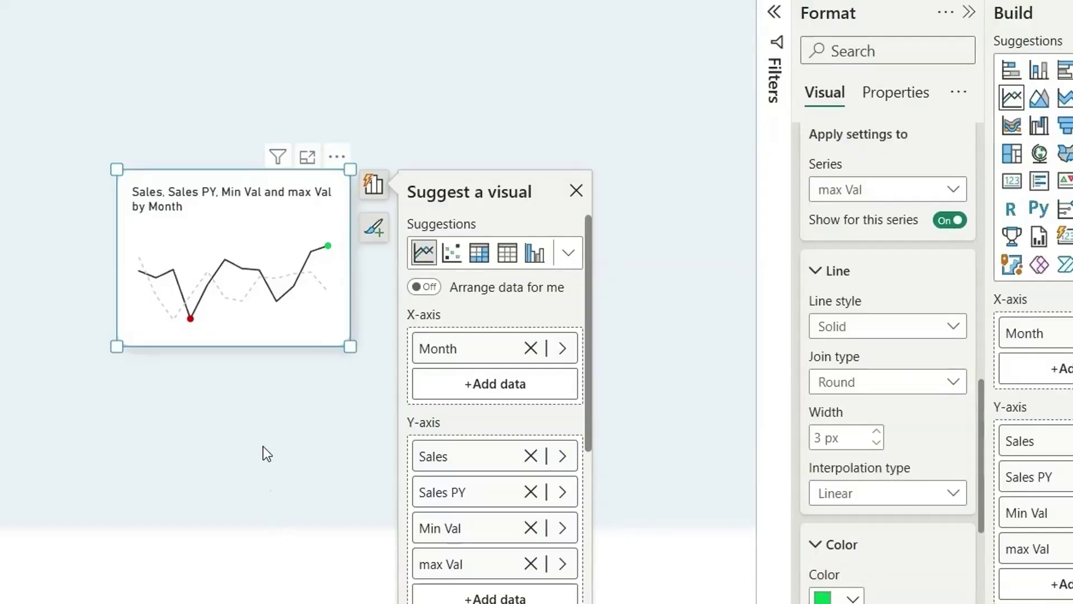
pyautogui.click(334, 260)
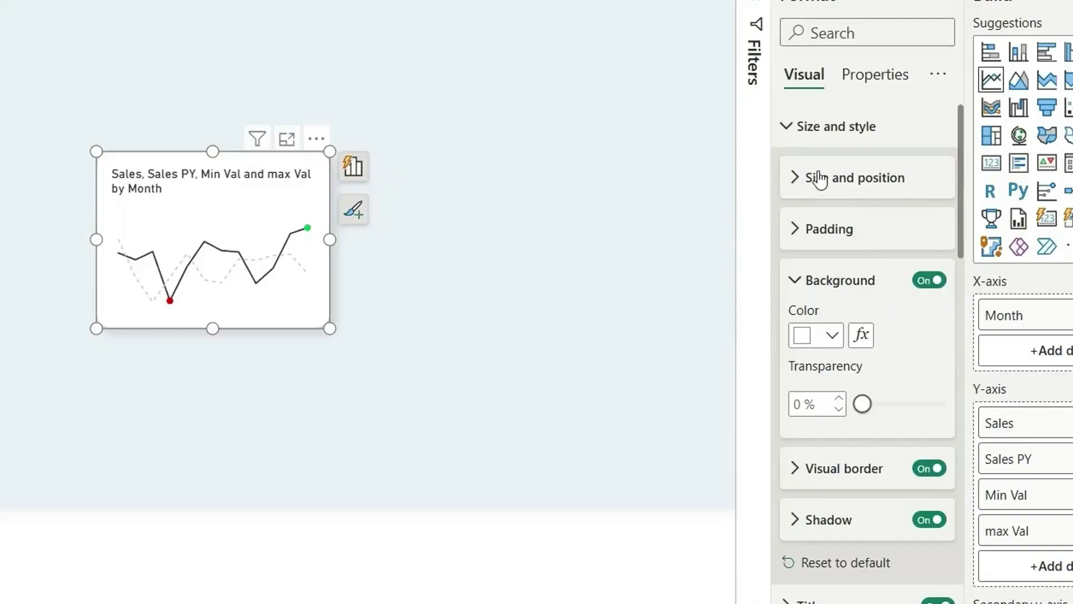
# Create a Sales Text measure in Key Measures with the formula FORMAT( [Sales], "$#,###" )
pyautogui.click(821, 133)
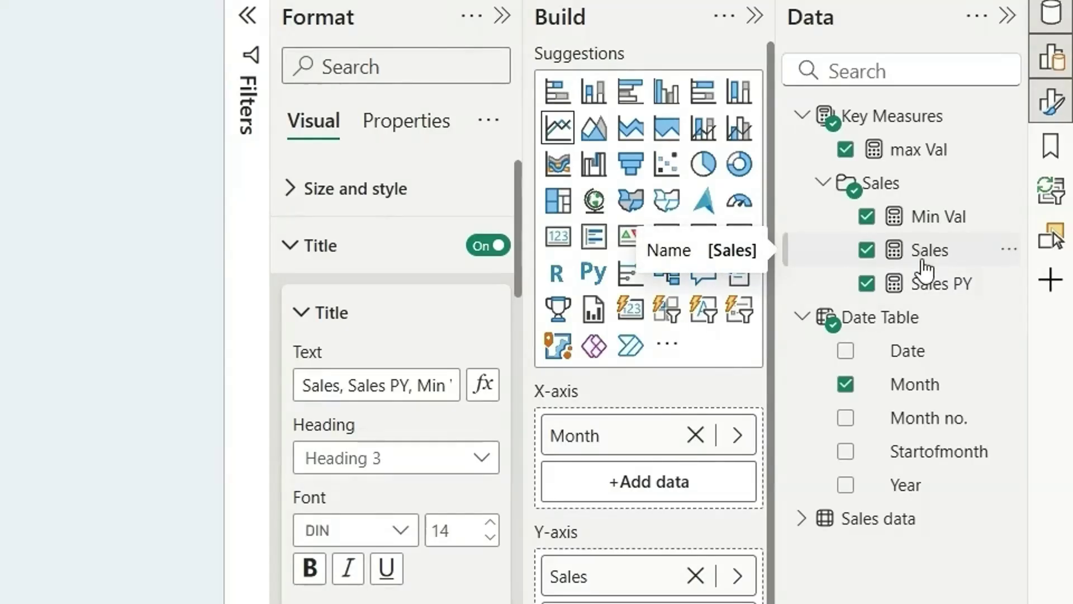
pyautogui.rightClick(923, 260)
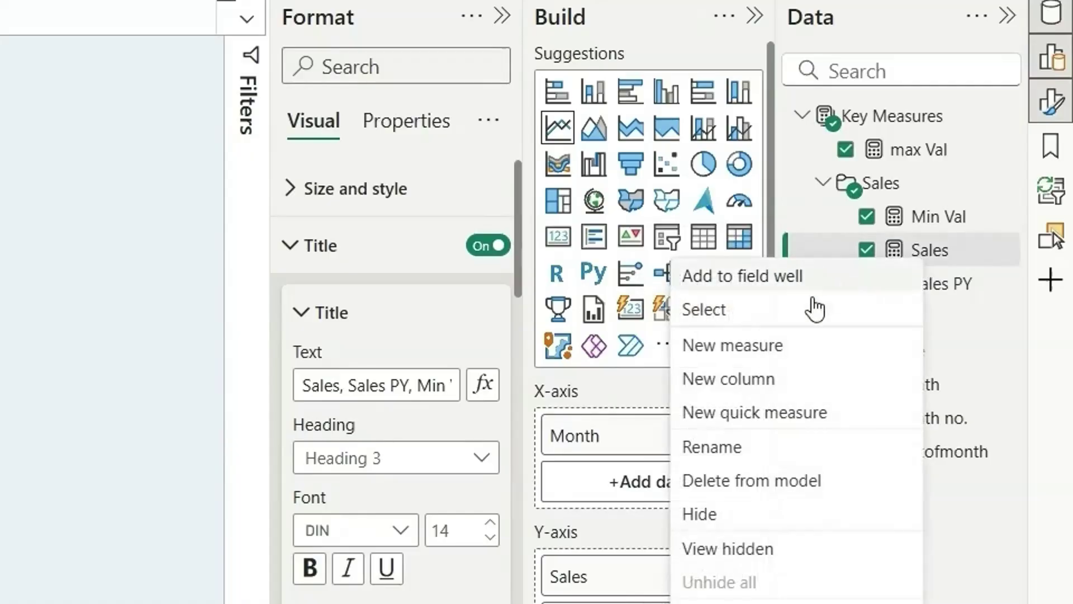
pyautogui.click(861, 349)
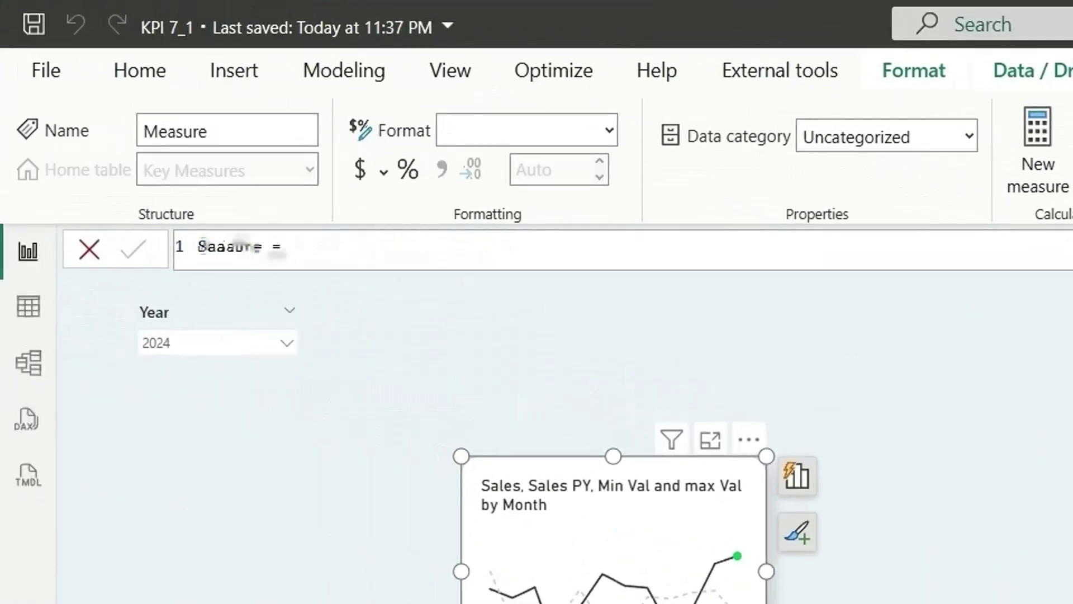
pyautogui.hotkey('ctrl', 'a')
pyautogui.write('Sales Text ')
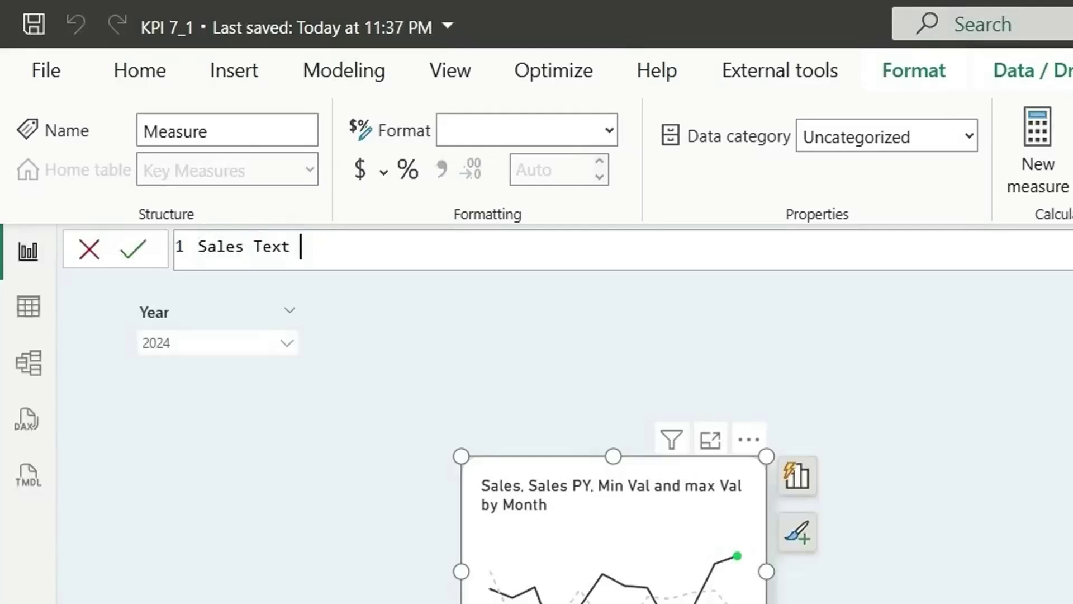
pyautogui.write('= FORMAT( [Sales]')
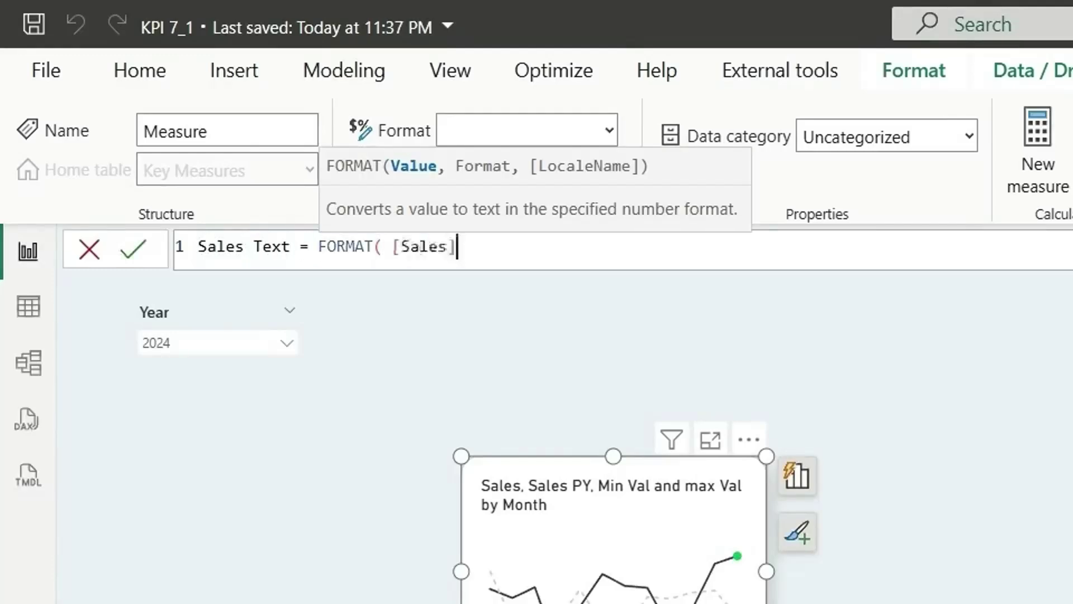
pyautogui.write(', "$')
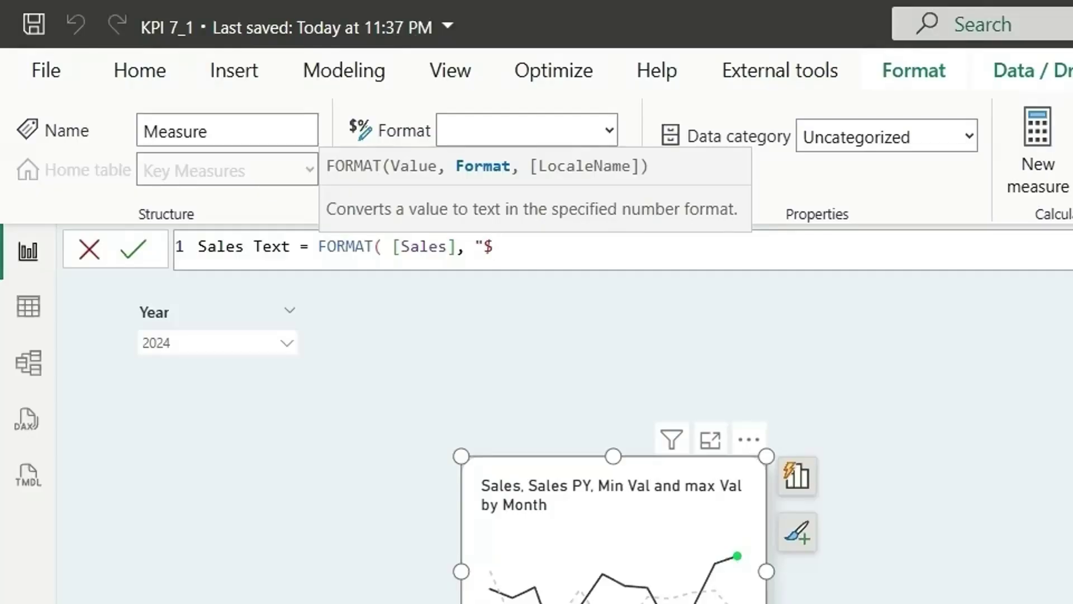
pyautogui.write('#,###" )')
pyautogui.press('Return')
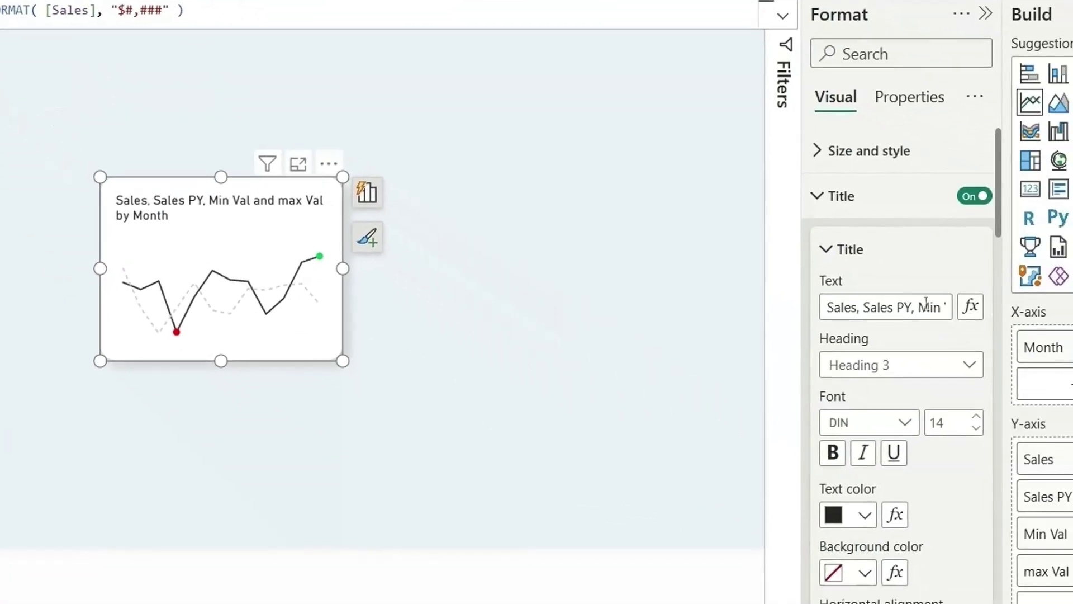
# Base the chart's title text on the Sales Text measure as a field value
pyautogui.click(972, 308)
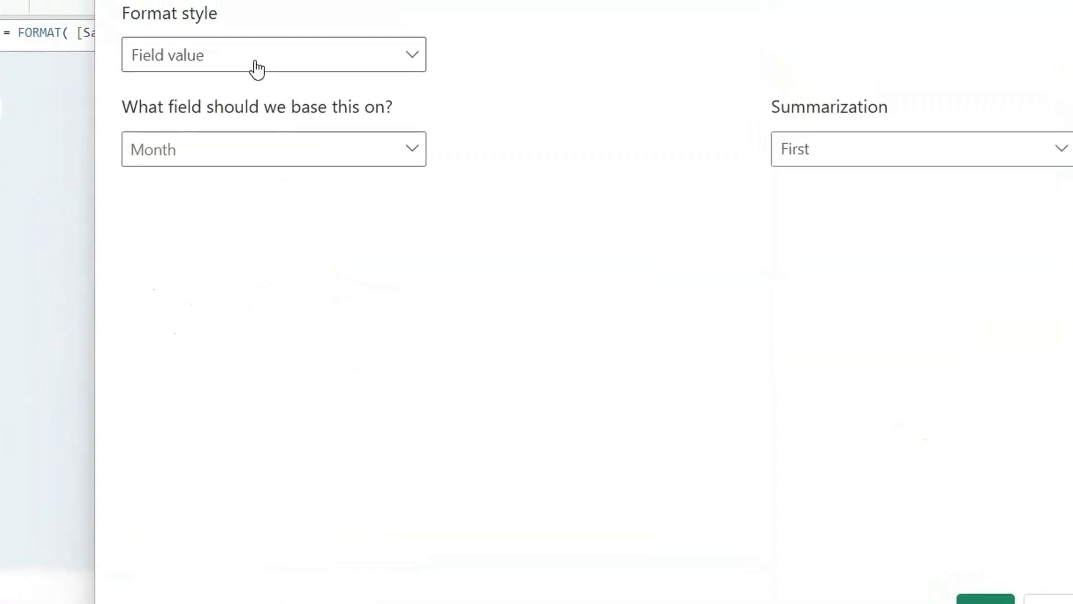
pyautogui.click(234, 156)
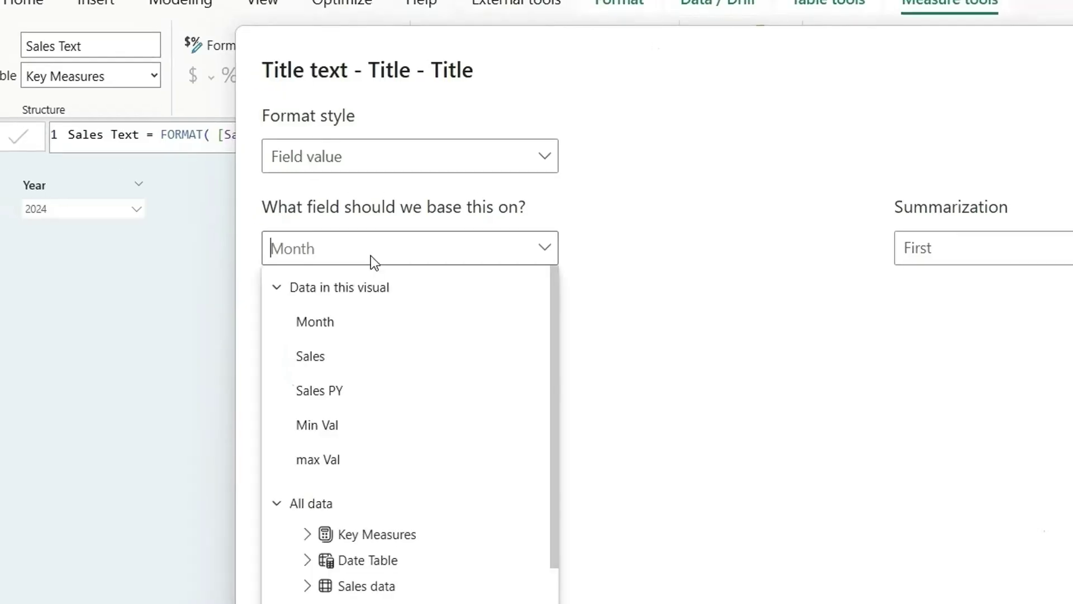
pyautogui.write('text')
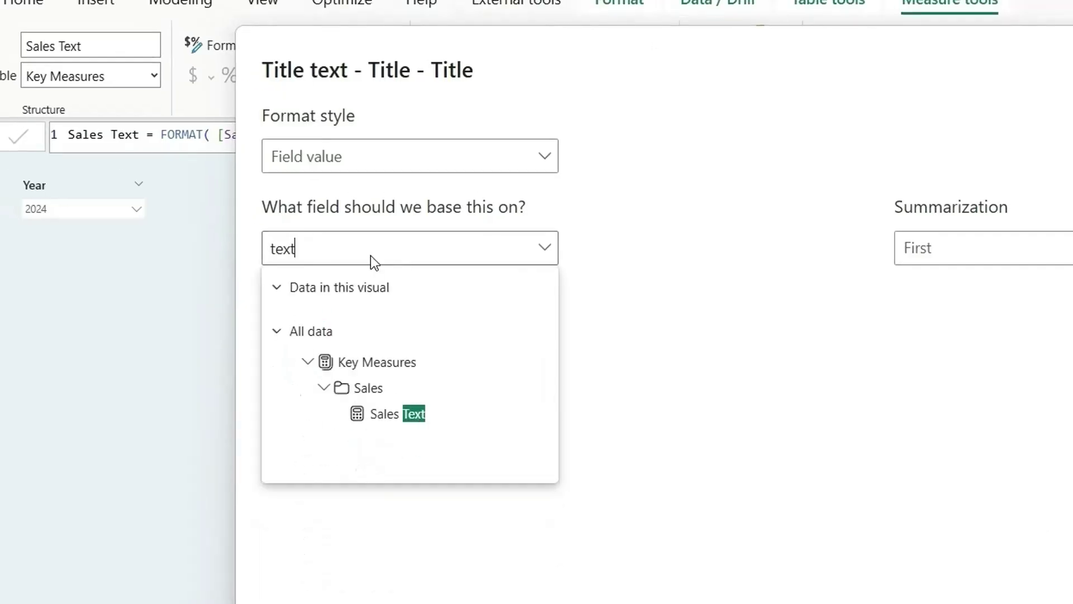
pyautogui.click(412, 415)
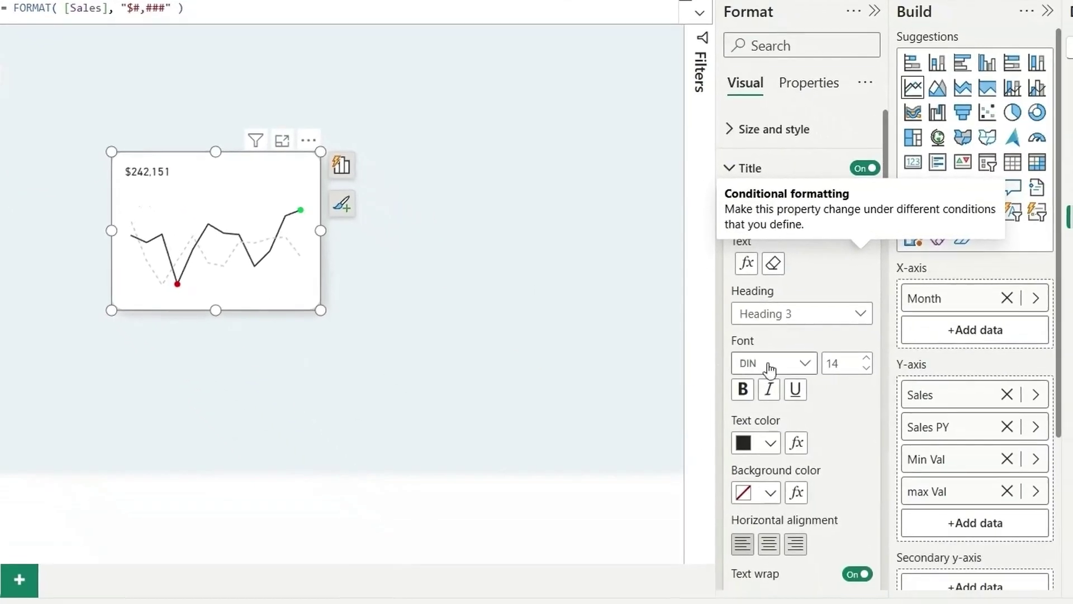
# Set the chart title's font to Segoe UI Semibold at size 30 and turn on the subtitle
pyautogui.click(784, 369)
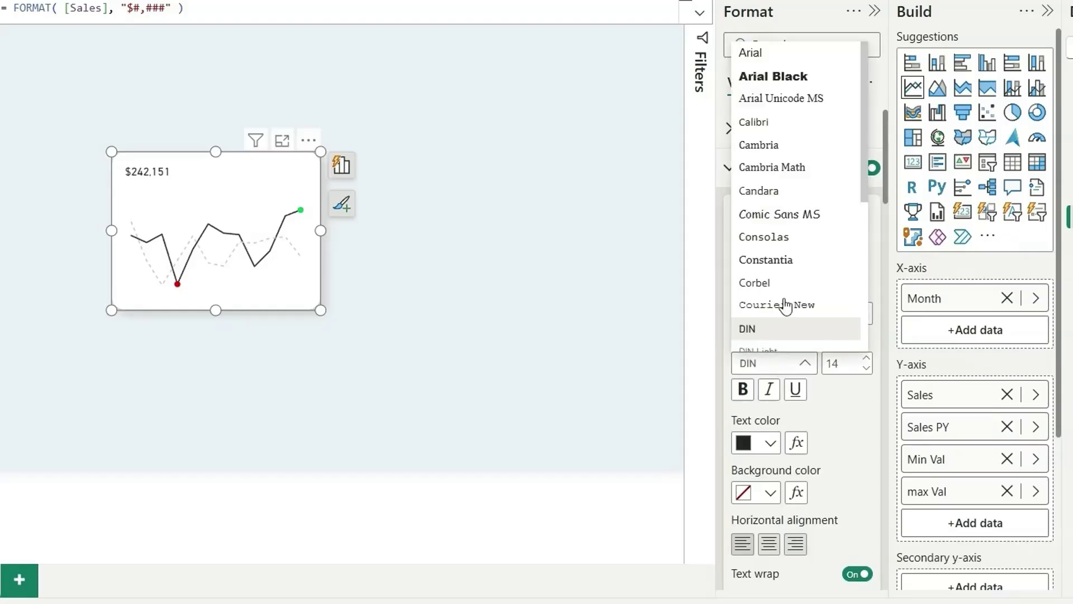
pyautogui.scroll(-4, 789, 252)
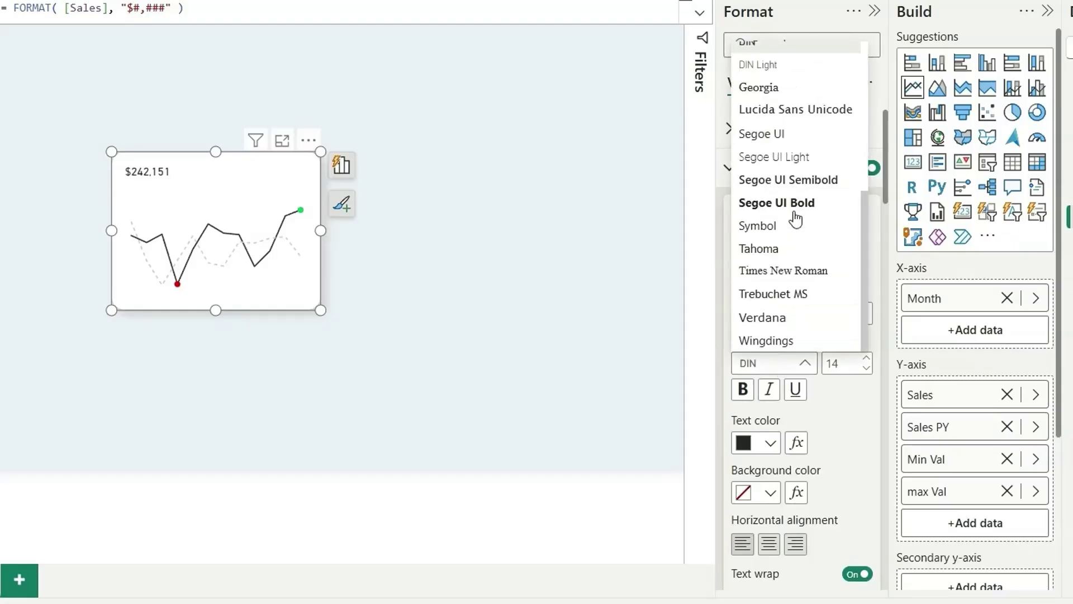
pyautogui.click(785, 182)
pyautogui.doubleClick(830, 364)
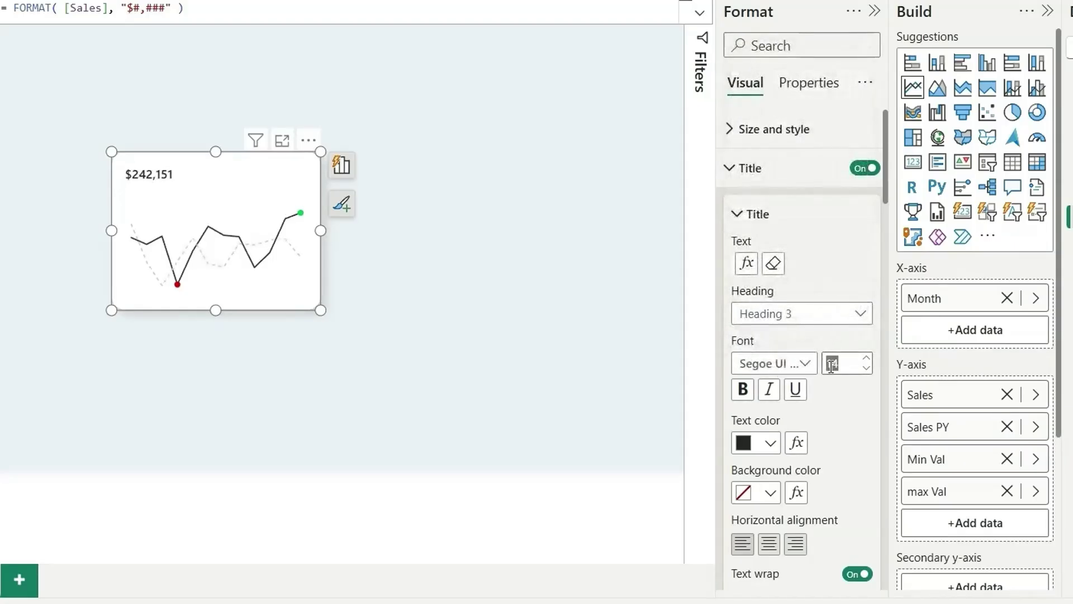
pyautogui.write('30')
pyautogui.press('Return')
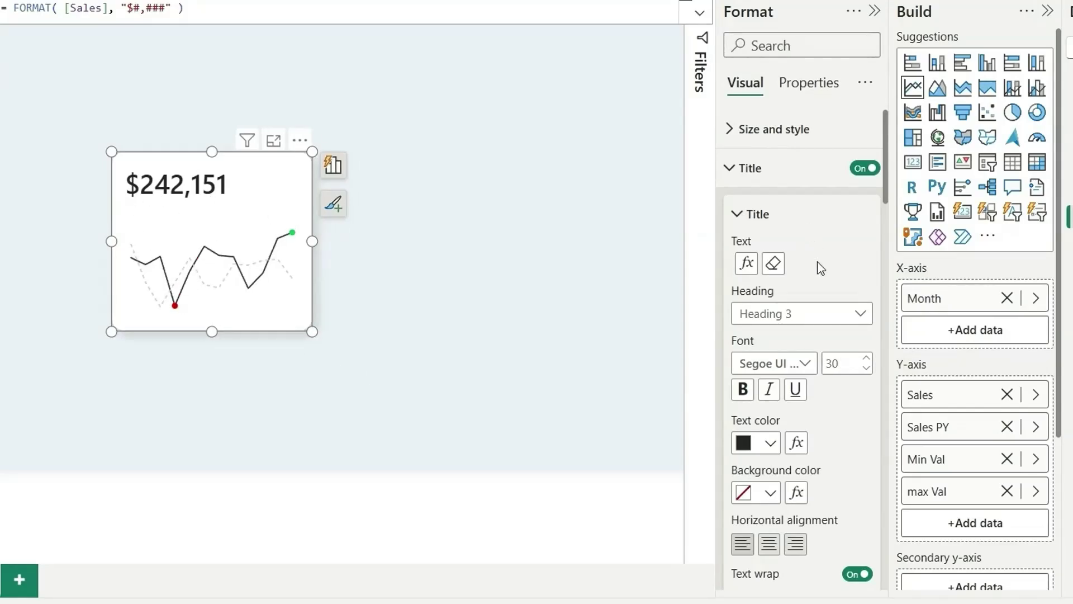
pyautogui.scroll(-6, 805, 269)
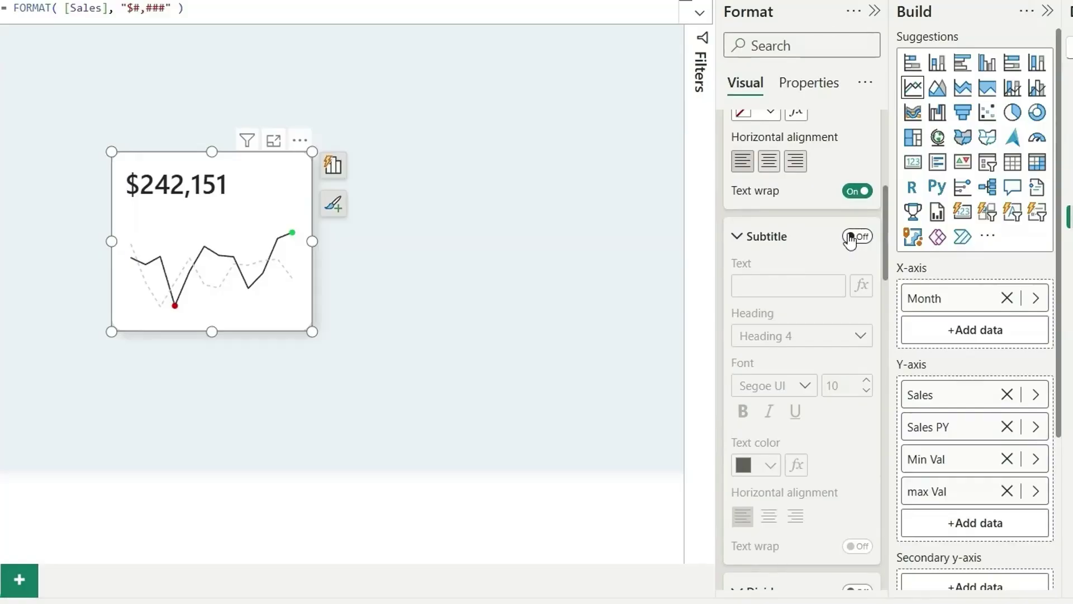
pyautogui.click(850, 240)
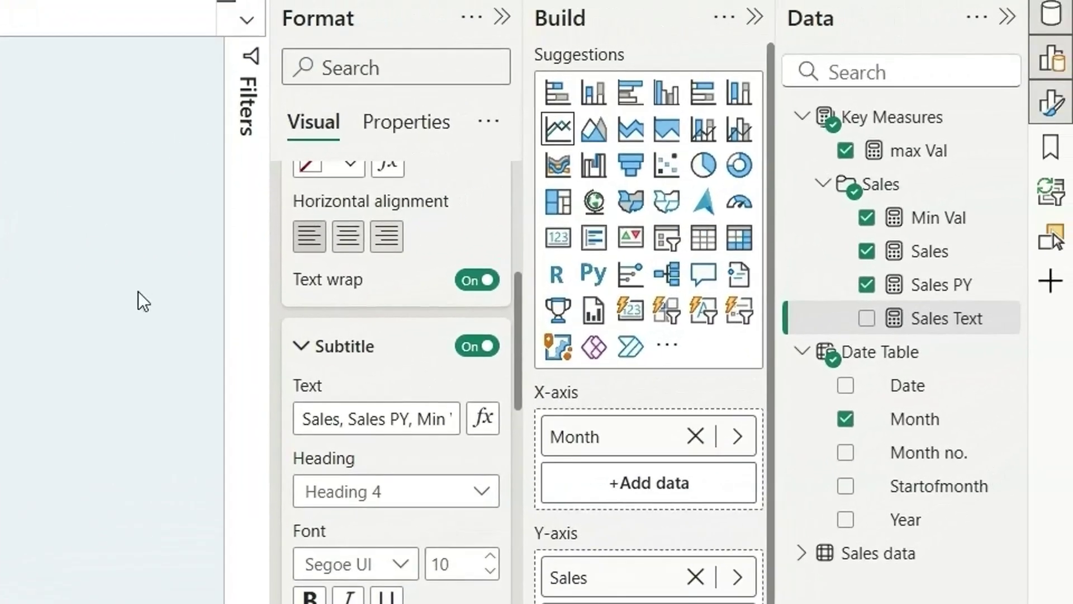
# Start a new measure YOY % with variables CY = [Sales] and PY = [Sales PY]
pyautogui.rightClick(929, 296)
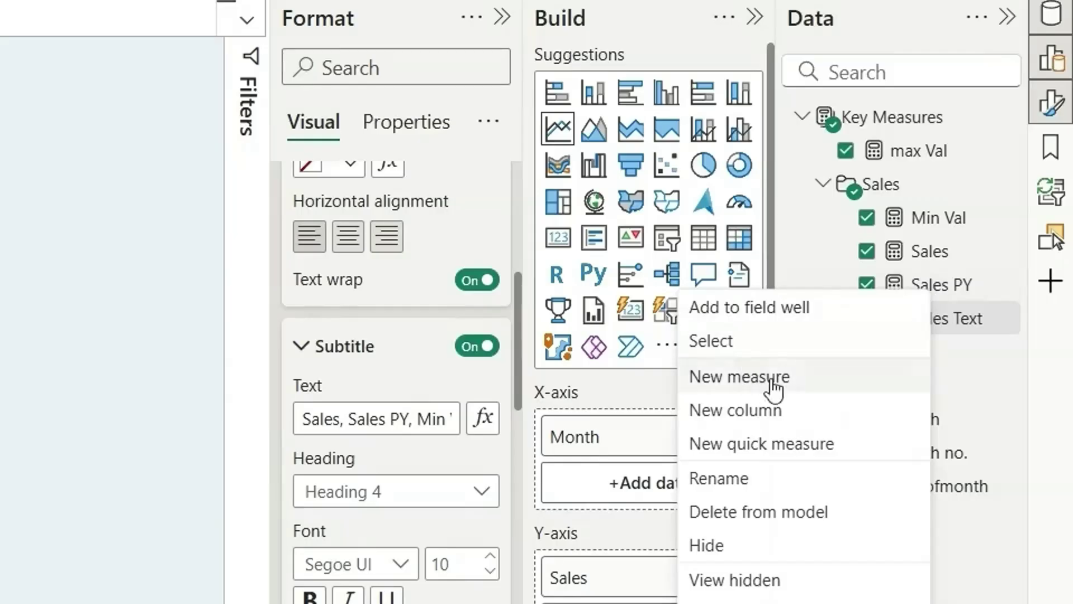
pyautogui.click(808, 386)
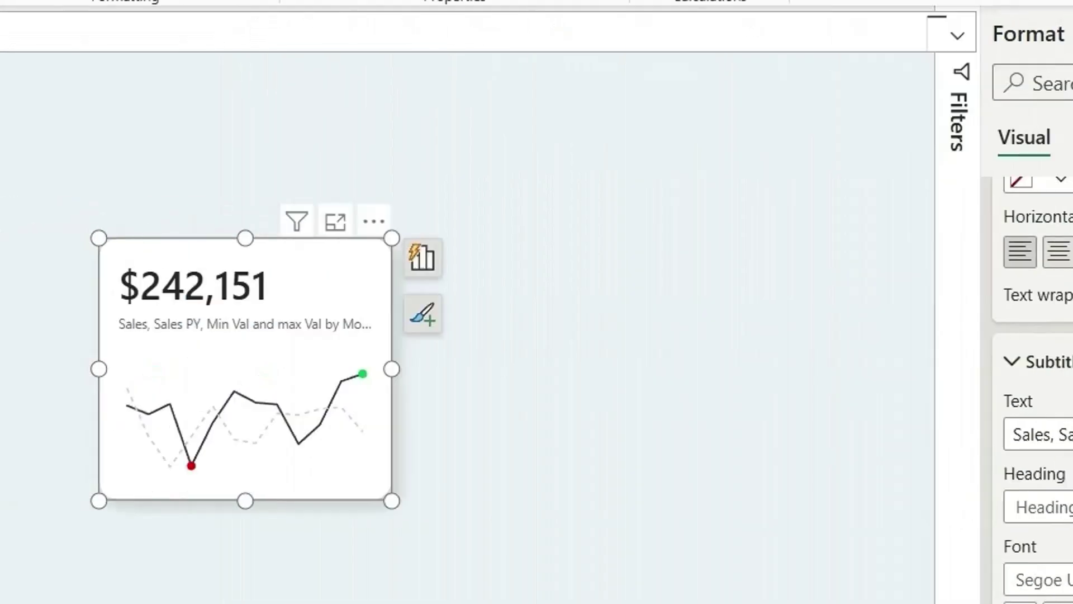
pyautogui.write('YOY % =')
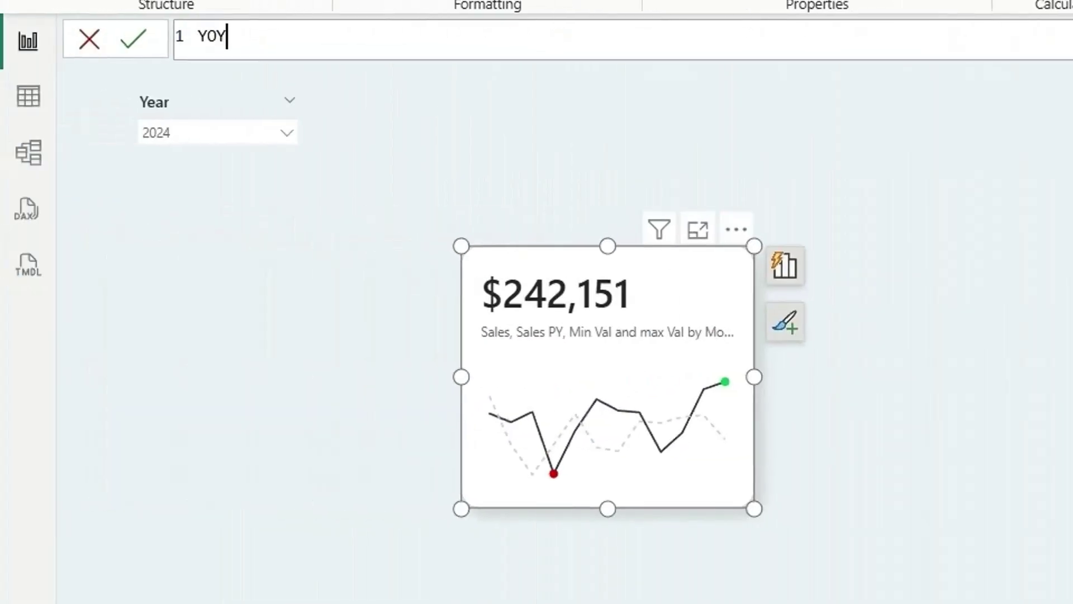
pyautogui.hotkey('shift', 'Return')
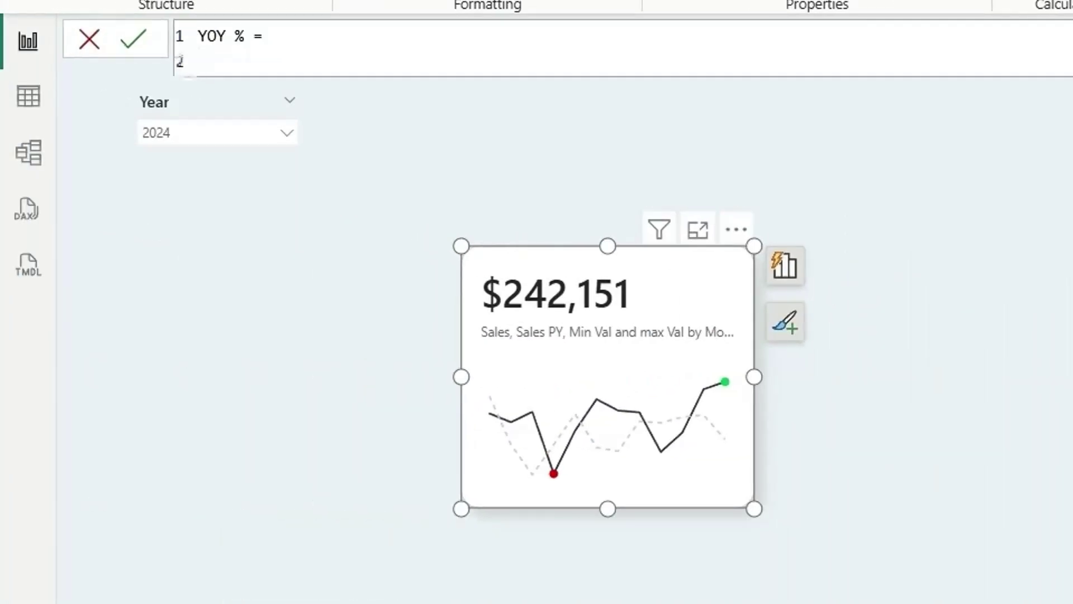
pyautogui.write('var _')
pyautogui.write('CY = ')
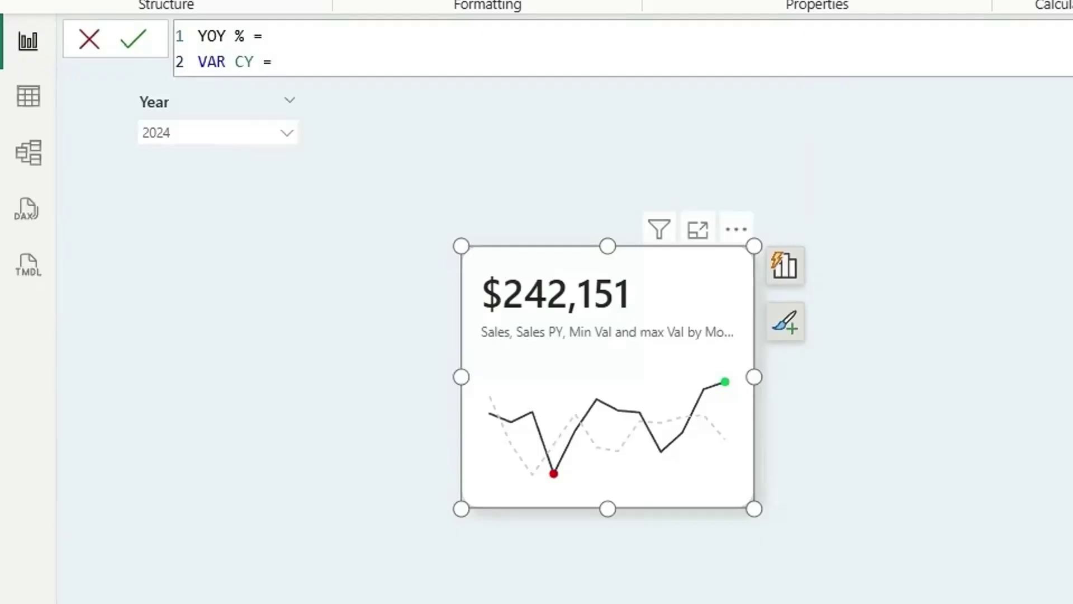
pyautogui.write('[Sales]')
pyautogui.hotkey('shift', 'Return')
pyautogui.write('var')
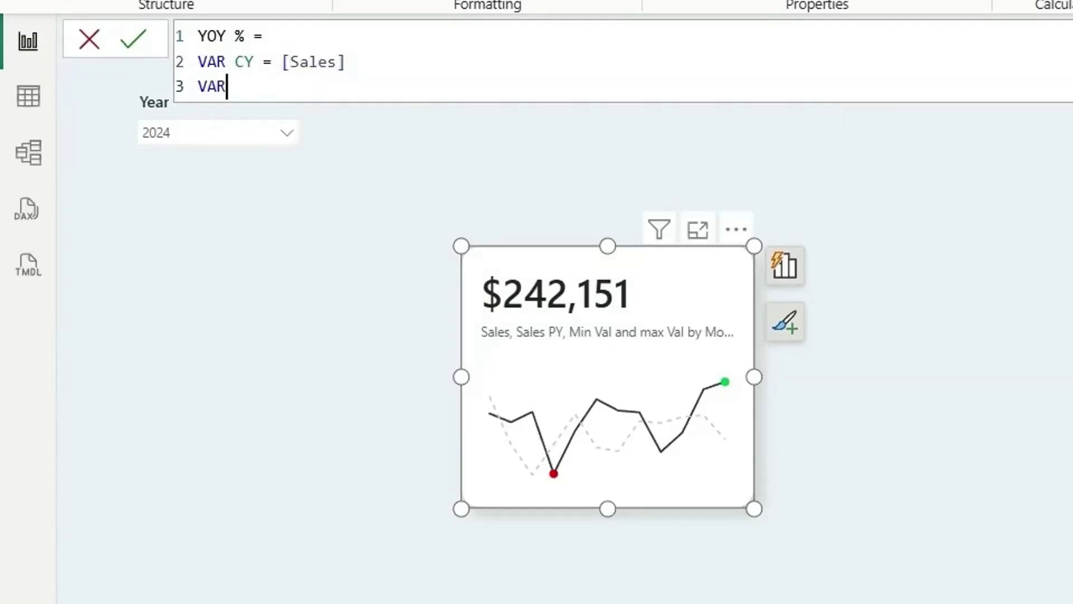
pyautogui.write(' PY = [Sales PY]')
# Add a variable _change = FORMAT( CY - PY, "+$#,###;-$#,###" ) to the YOY % measure
pyautogui.hotkey('shift', 'Return')
pyautogui.write('var ')
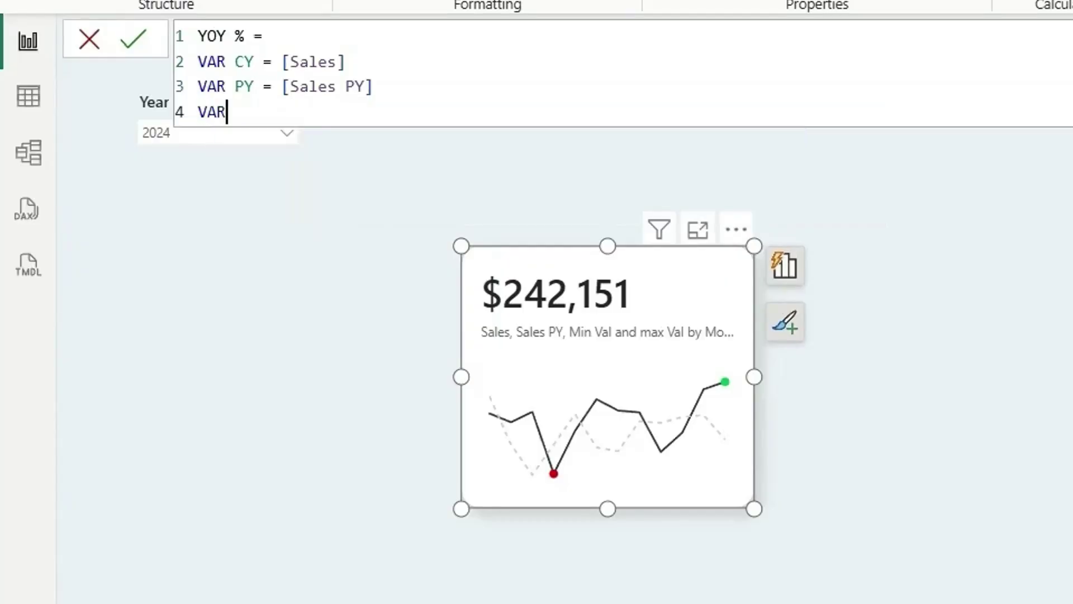
pyautogui.write('_change')
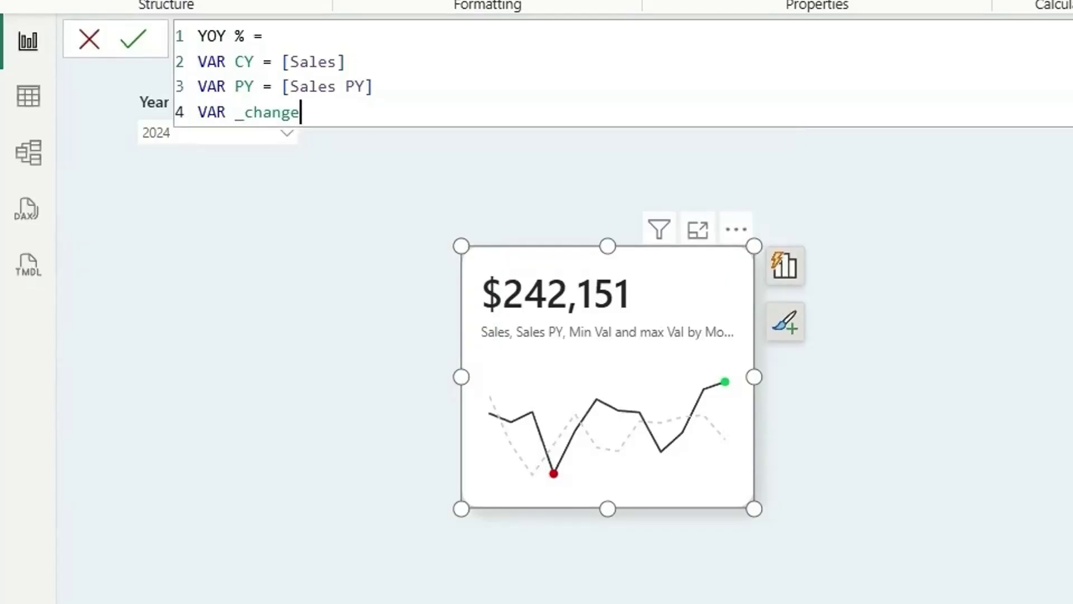
pyautogui.write(' = cy - py')
pyautogui.click(327, 112)
pyautogui.write('FORMAT( CY - PY')
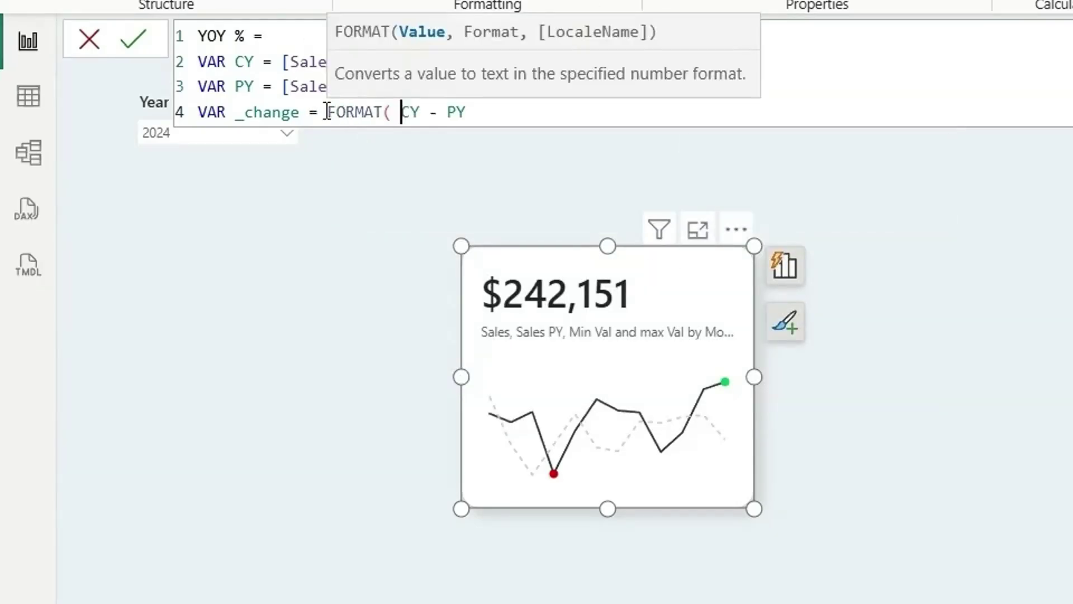
pyautogui.click(477, 108)
pyautogui.write(', "+')
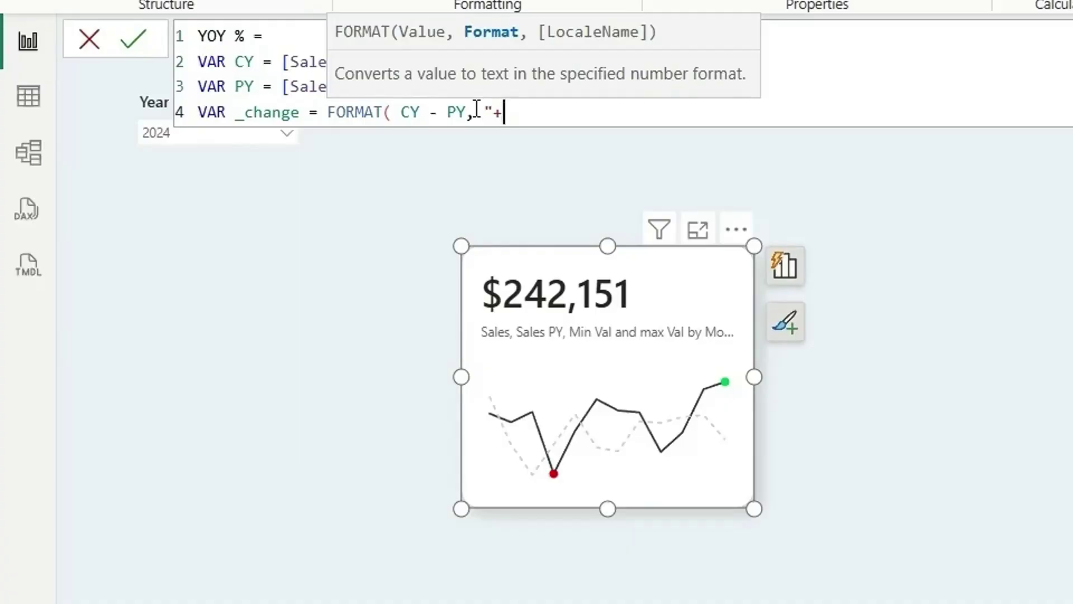
pyautogui.write('$#,###')
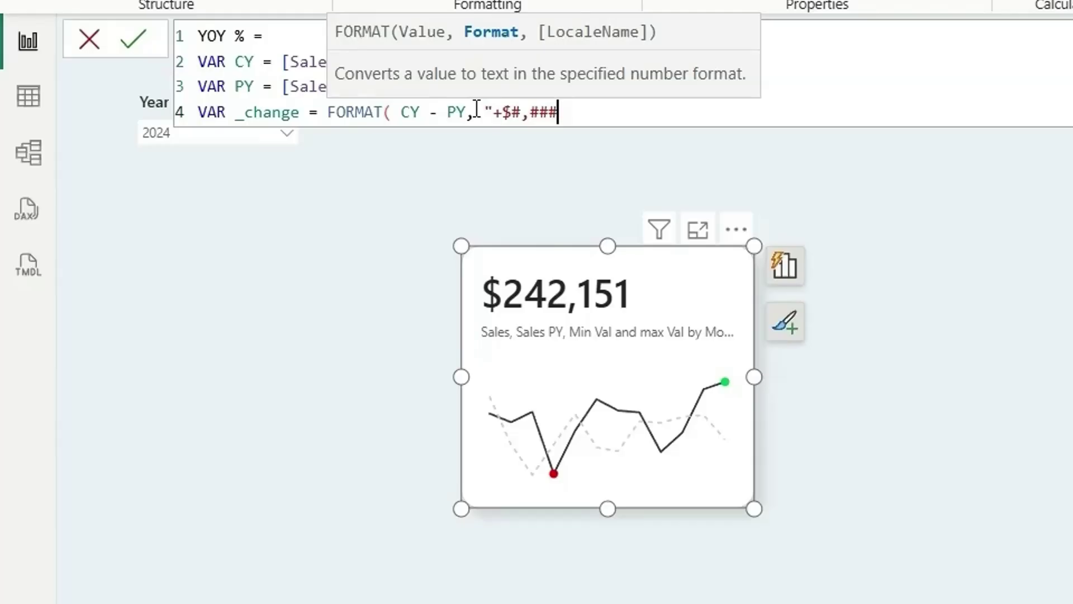
pyautogui.write(';-$#,')
pyautogui.press('BackSpace')
pyautogui.write('###')
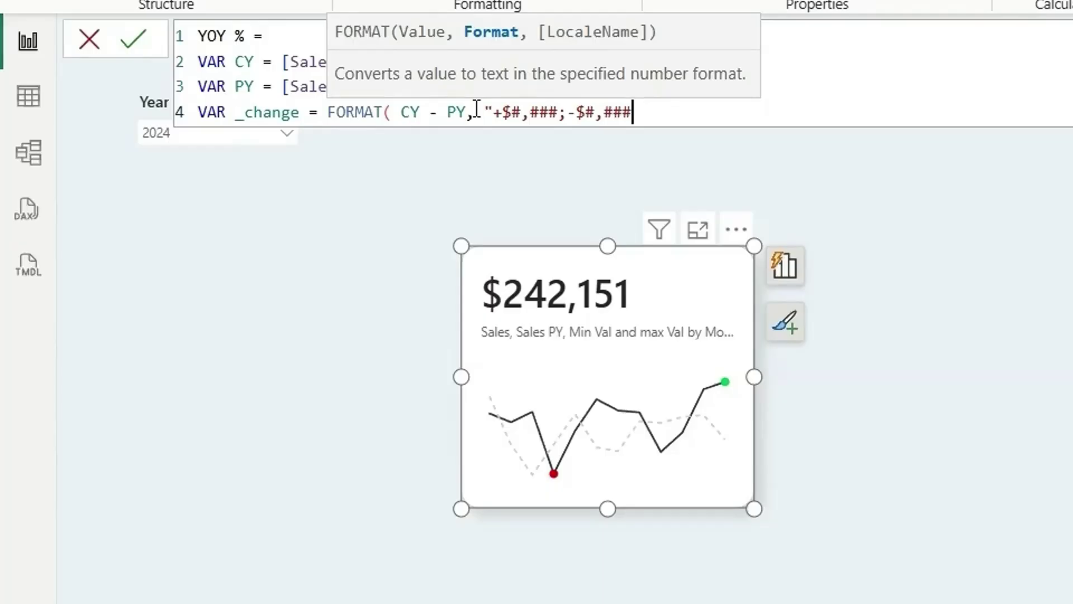
pyautogui.write('" )')
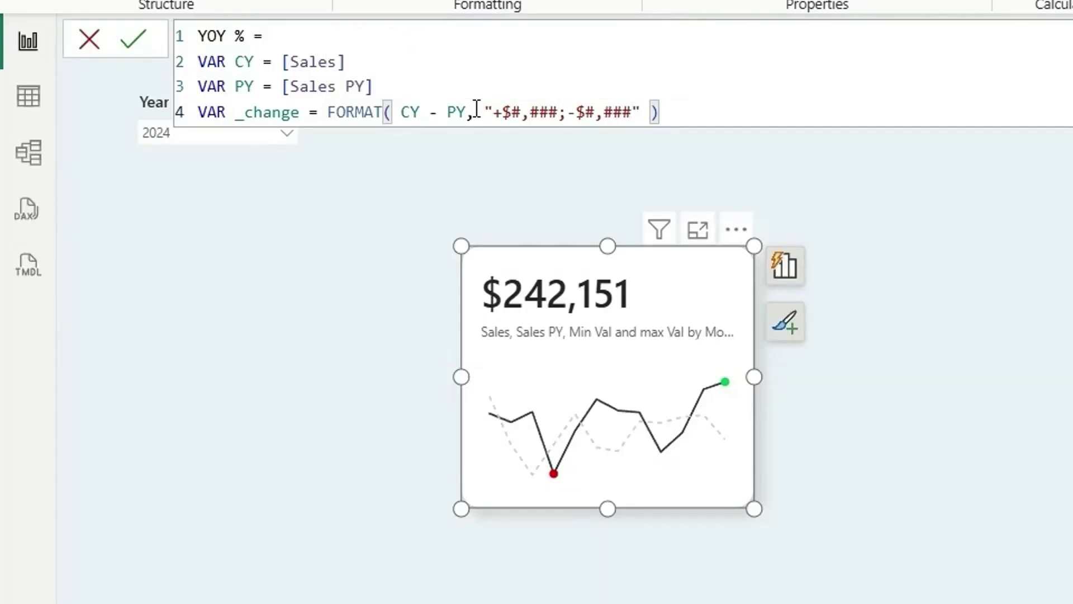
# Add a variable _perc_change = DIVIDE( CY - PY, PY, 0 ) to the YOY % measure
pyautogui.press('Return')
pyautogui.write('var')
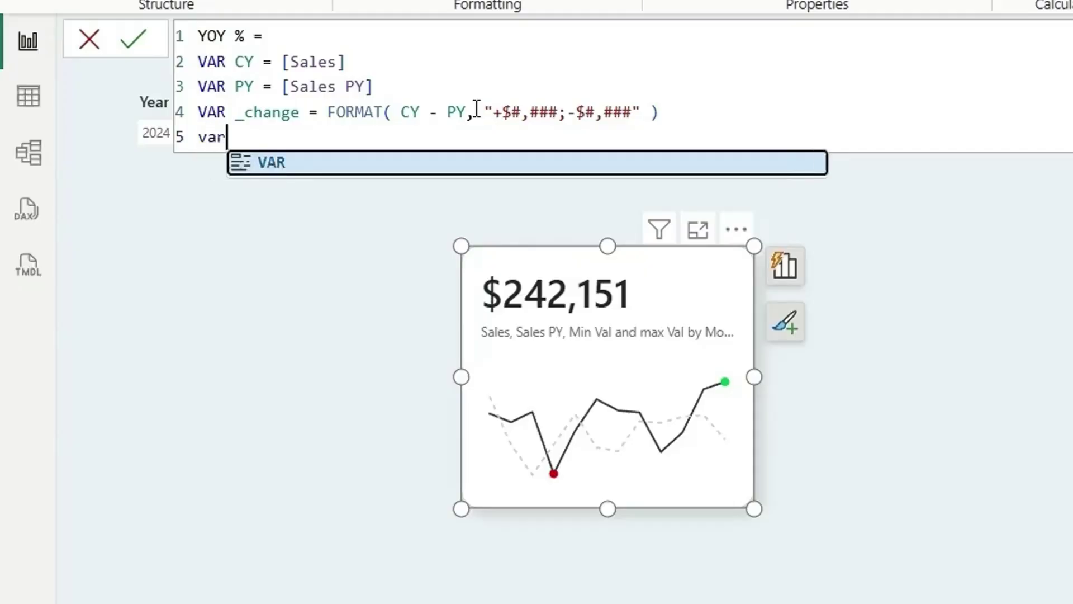
pyautogui.press('Tab')
pyautogui.write('_perc')
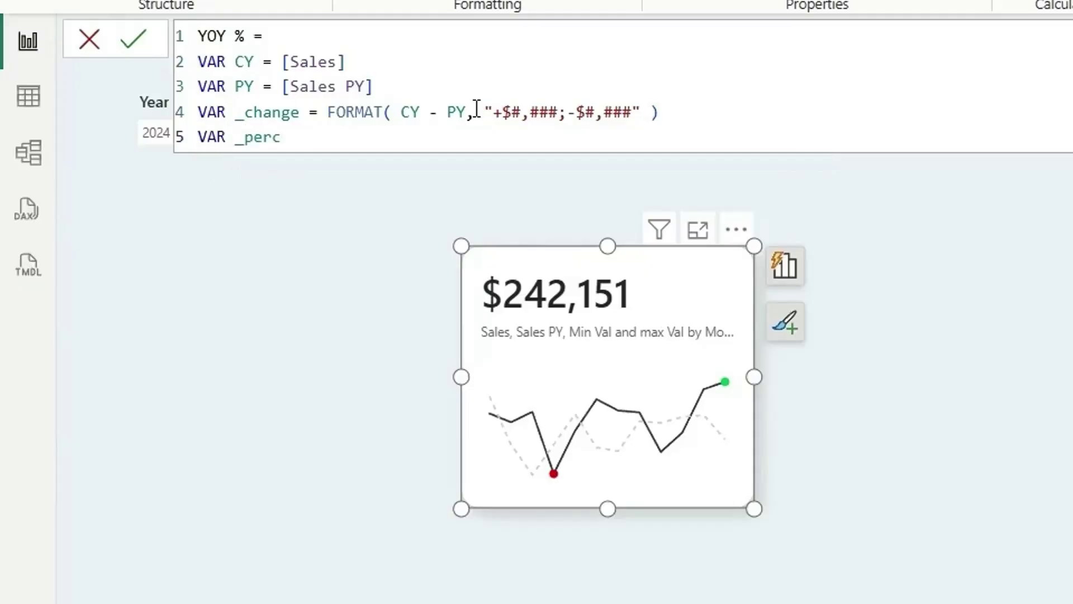
pyautogui.write('_change = divid')
pyautogui.press('Tab')
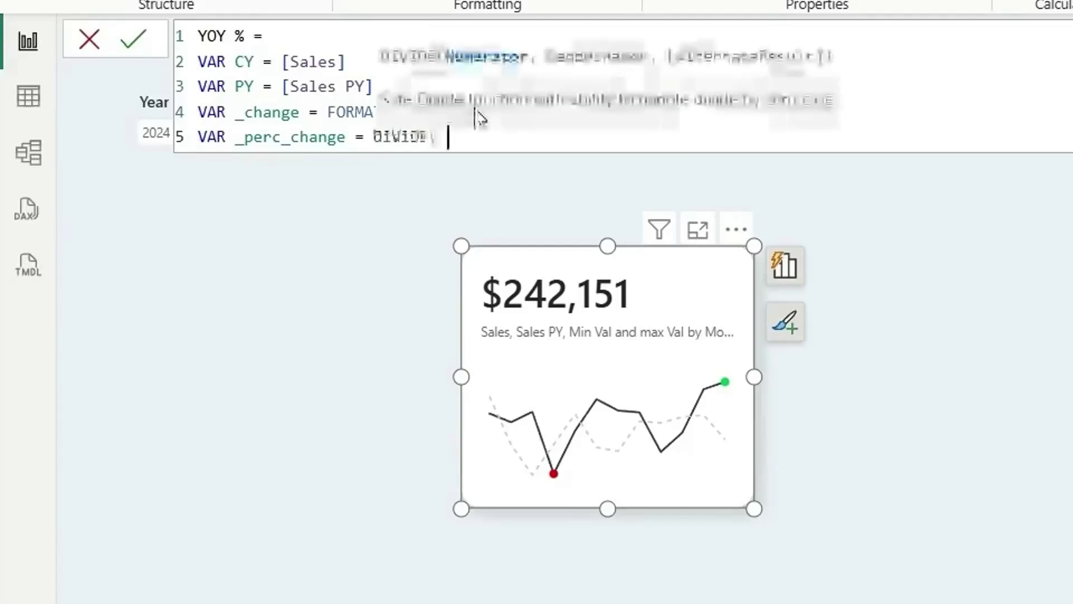
pyautogui.write('cy')
pyautogui.press('Tab')
pyautogui.write('- py')
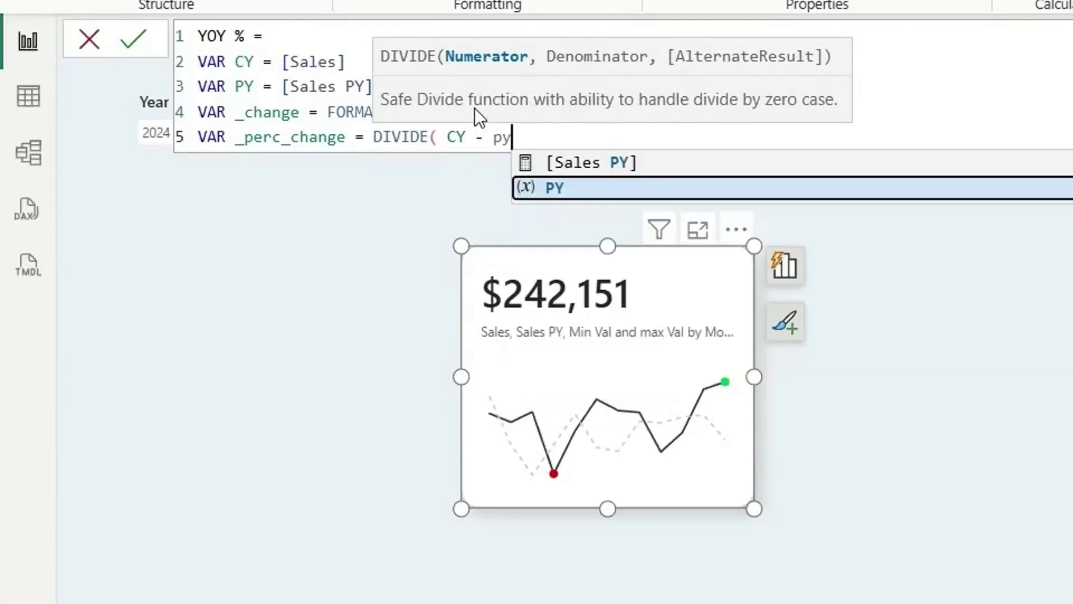
pyautogui.press('Tab')
pyautogui.write(', ')
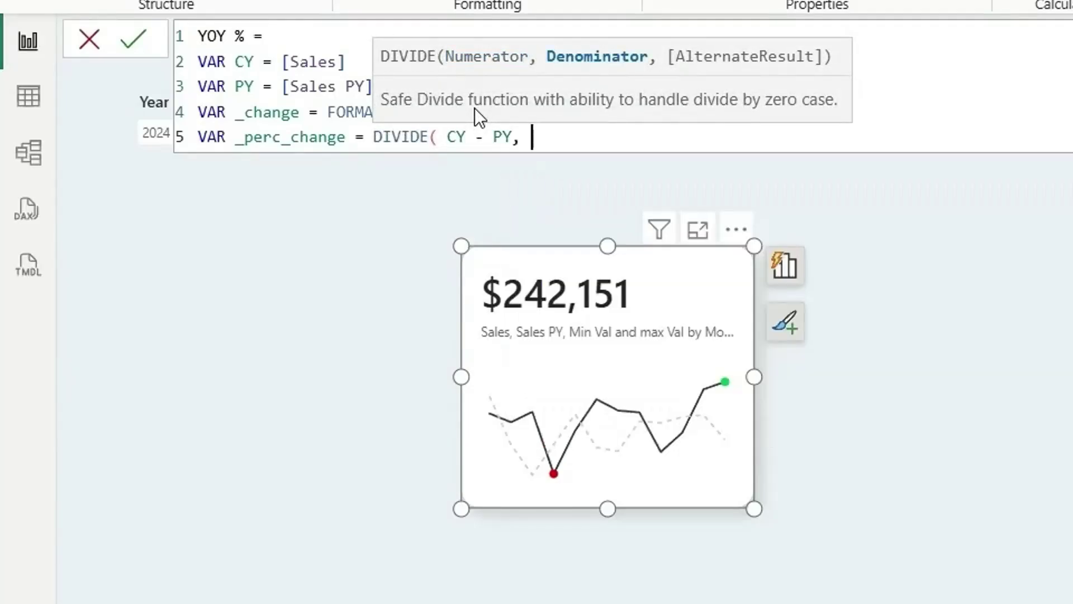
pyautogui.write('PY, 0 )')
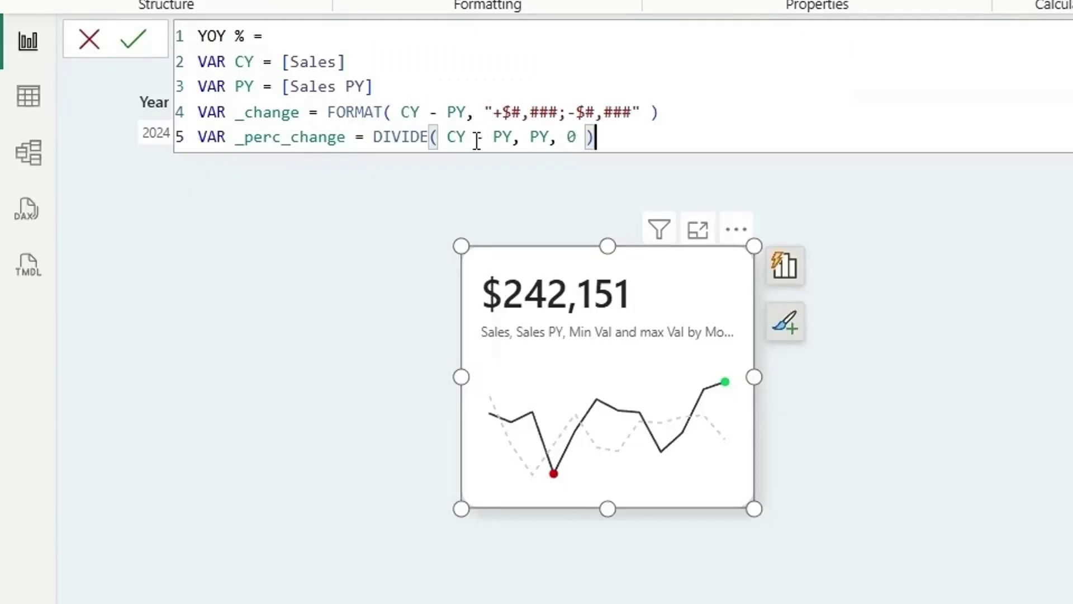
# Add a variable _format = FORMAT( _perc_change, "0.0%;0.0%" ) to the YOY % measure
pyautogui.hotkey('shift', 'Return')
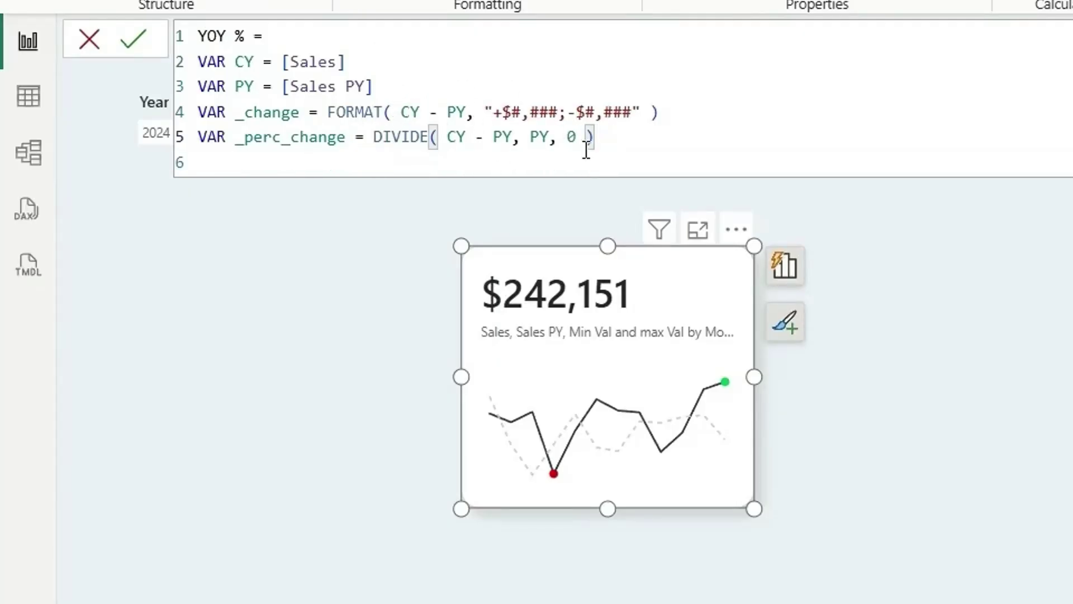
pyautogui.hotkey('shift', 'Return')
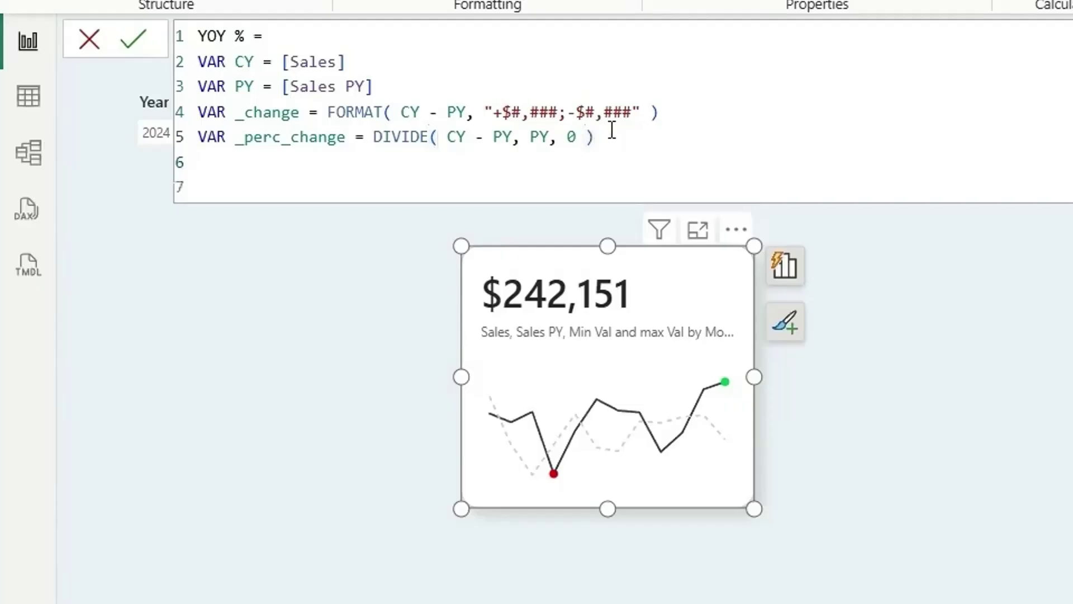
pyautogui.write('var')
pyautogui.press('Tab')
pyautogui.write('_format = ')
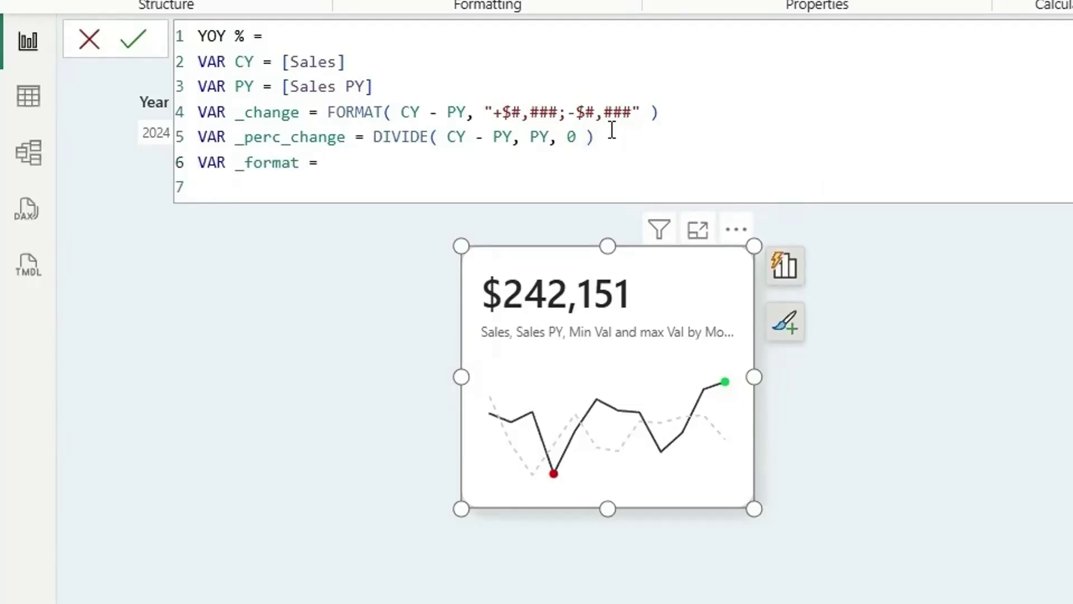
pyautogui.write('FORMAT( _perc_change(')
pyautogui.press('BackSpace')
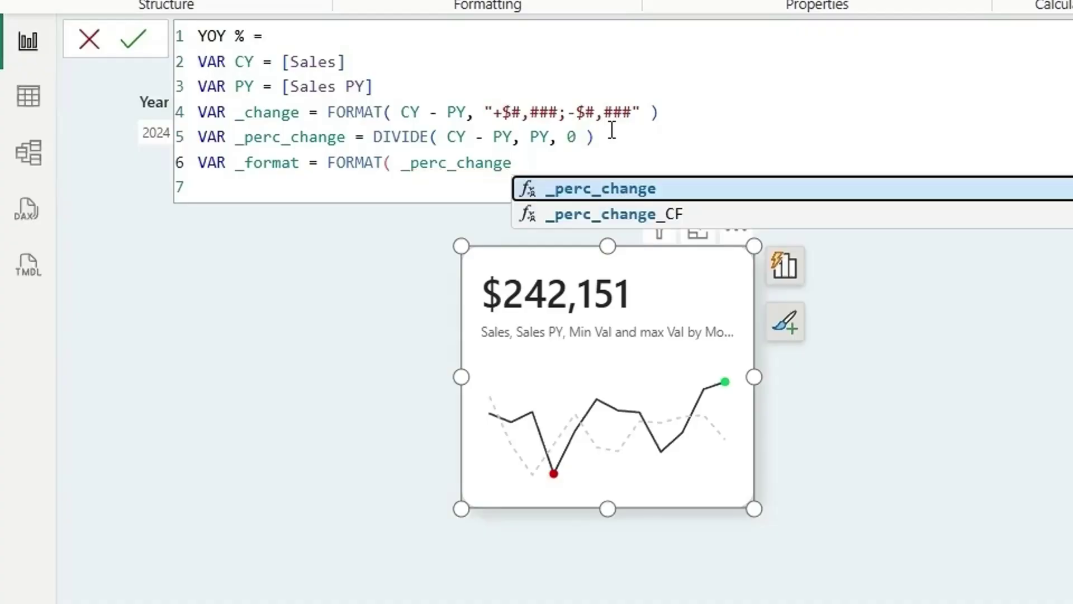
pyautogui.write(', "')
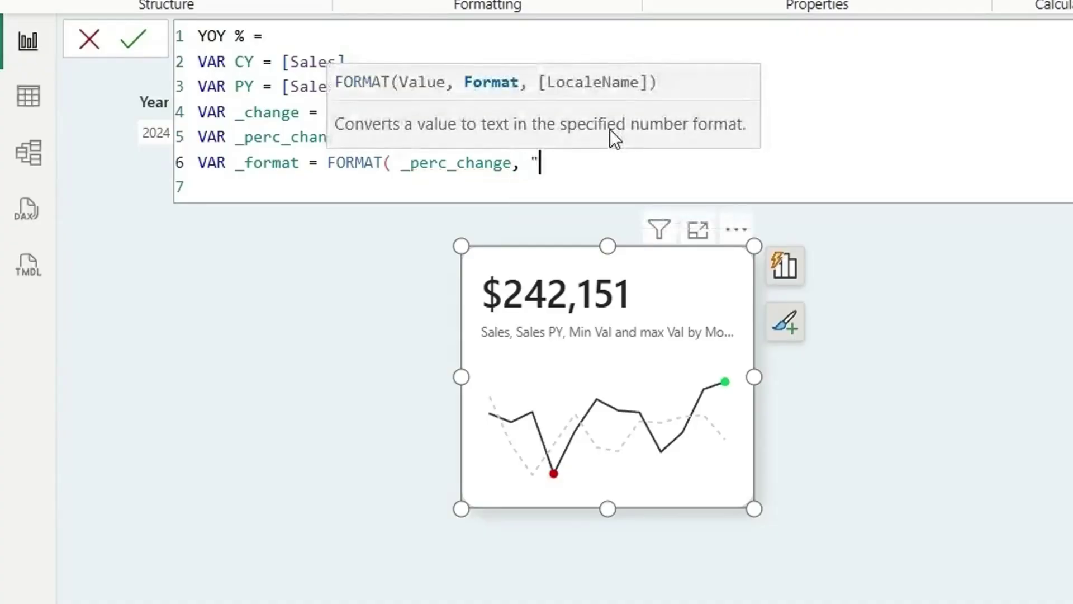
pyautogui.write('0')
pyautogui.press('BackSpace')
pyautogui.write('0.0%;0.0%"')
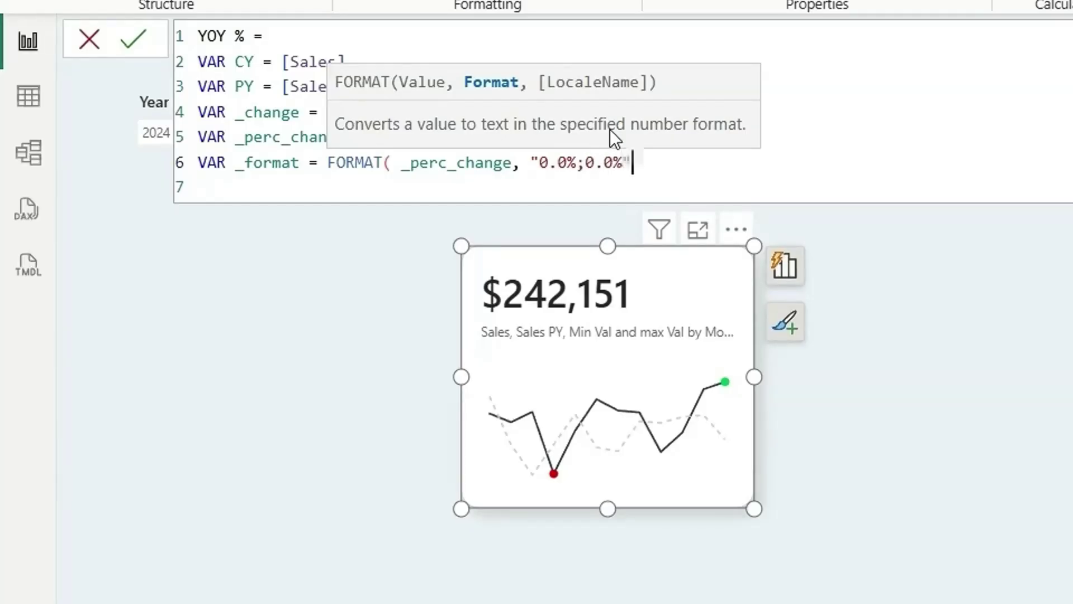
pyautogui.write(' )')
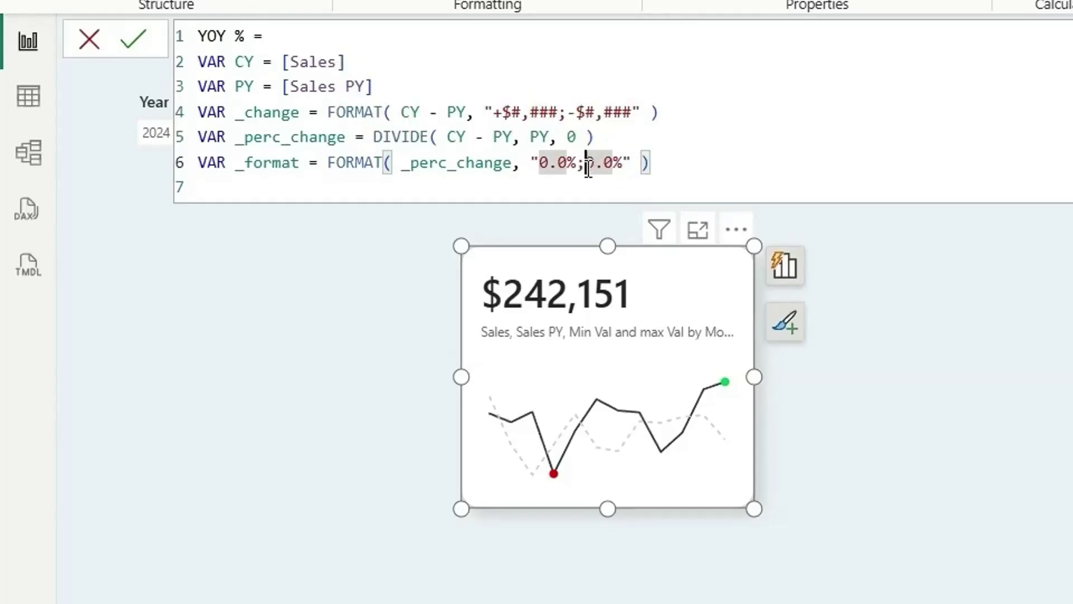
pyautogui.click(661, 167)
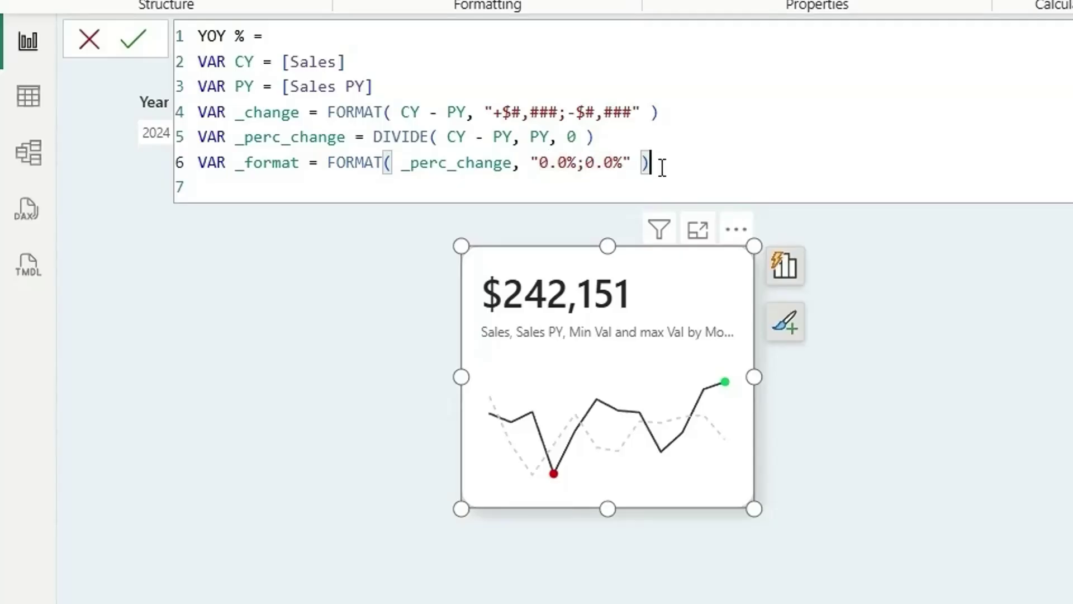
# Begin the measure's RETURN with an IF testing _perc > 0, shortening the variable _perc_change to _perc throughout
pyautogui.press('Return')
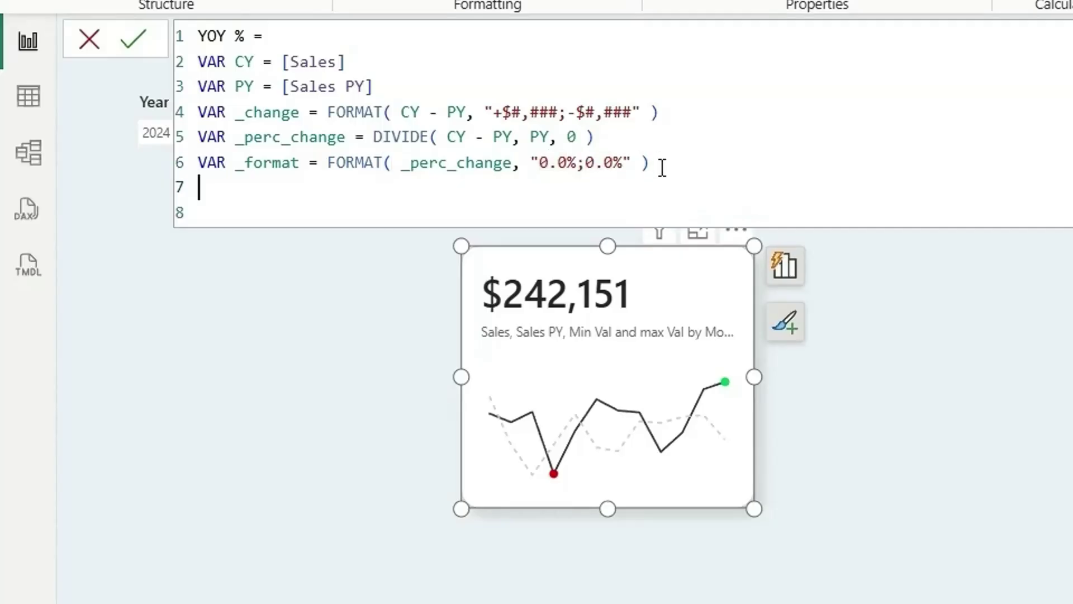
pyautogui.write('ret')
pyautogui.press('Return')
pyautogui.press('Return')
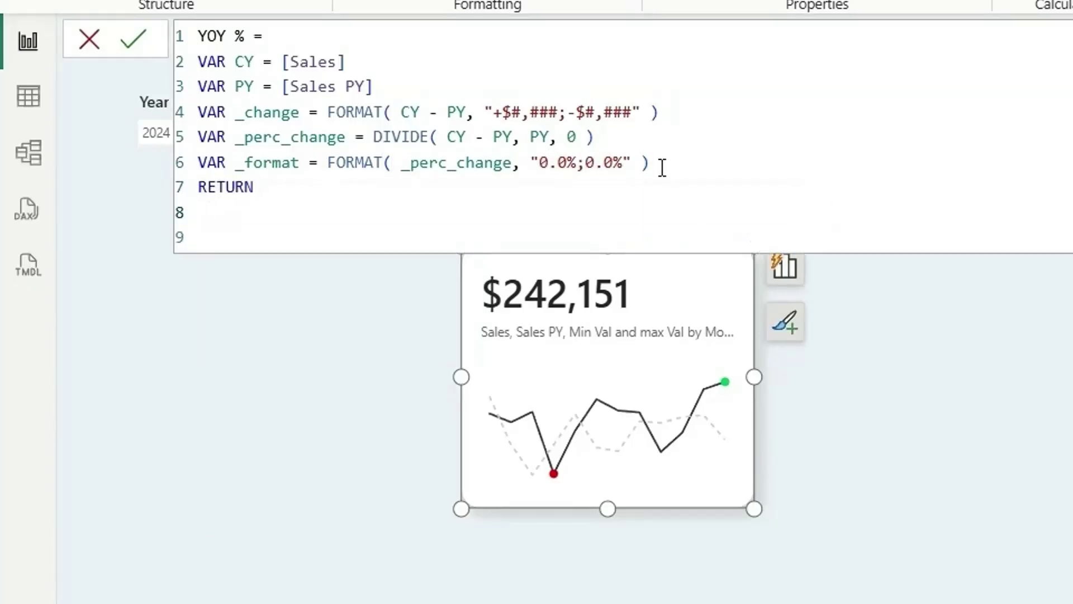
pyautogui.write('IF(')
pyautogui.press('Return')
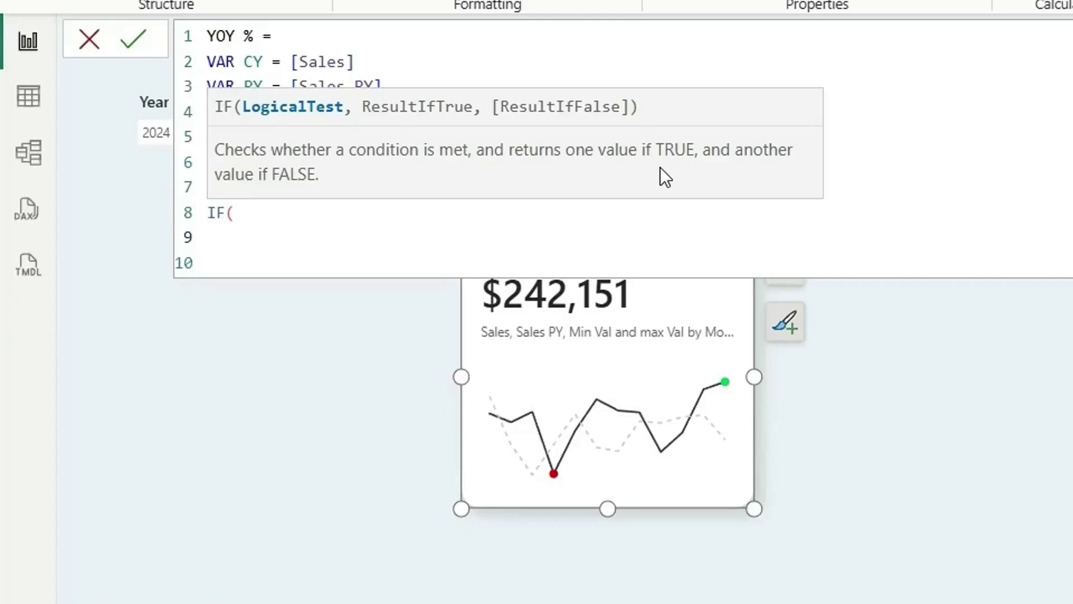
pyautogui.write('_perc > 0,')
pyautogui.press('Return')
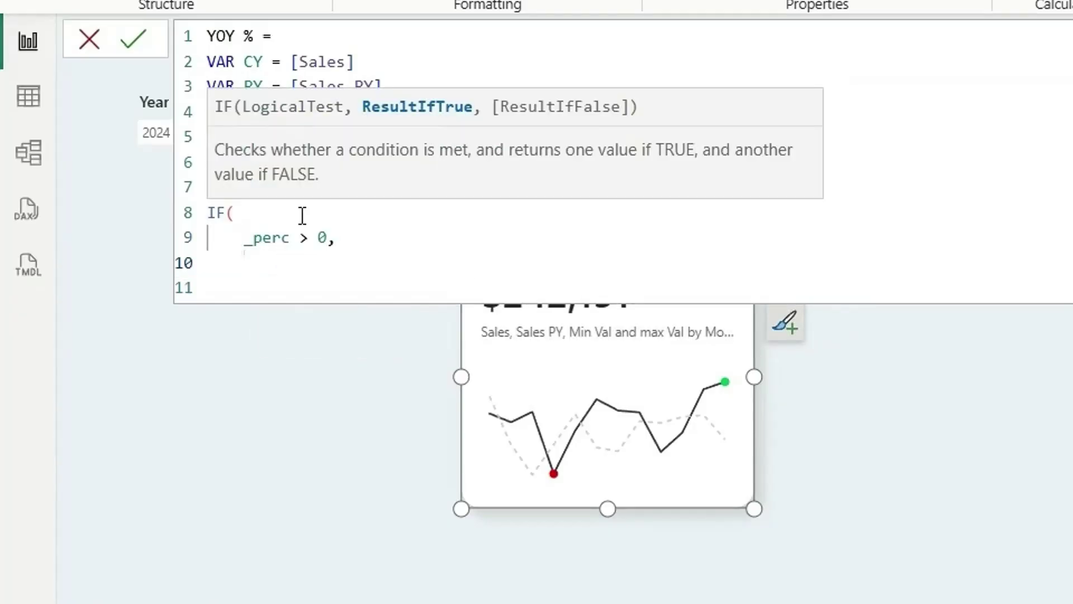
# Enter the IF's true result as UNICHAR( 129029 ) & " " & _format & " (" & _change & " from previous year )"
pyautogui.write('uni')
pyautogui.press('Return')
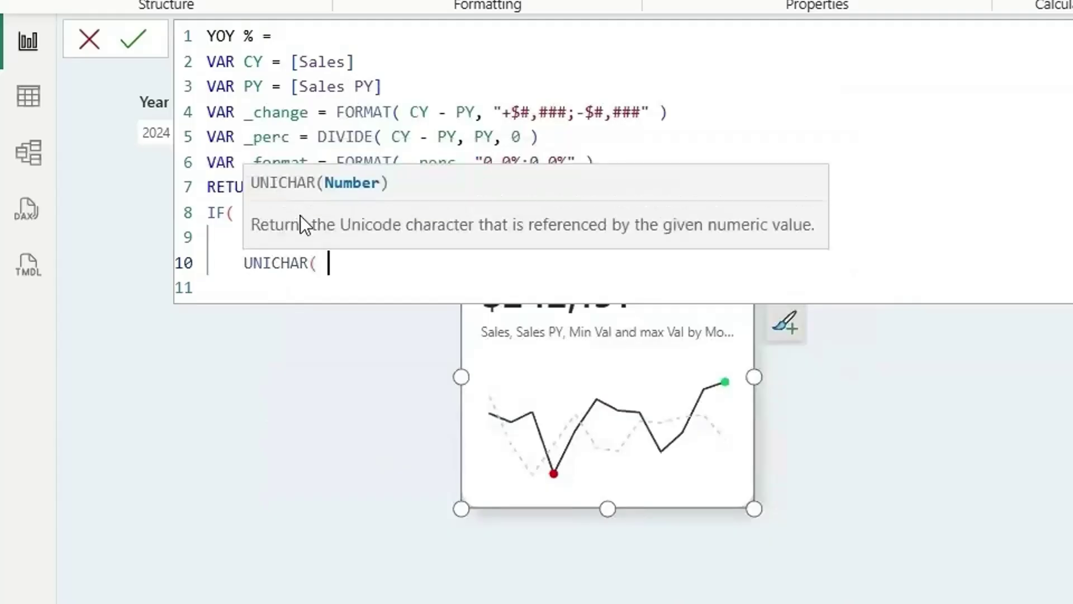
pyautogui.write('129029')
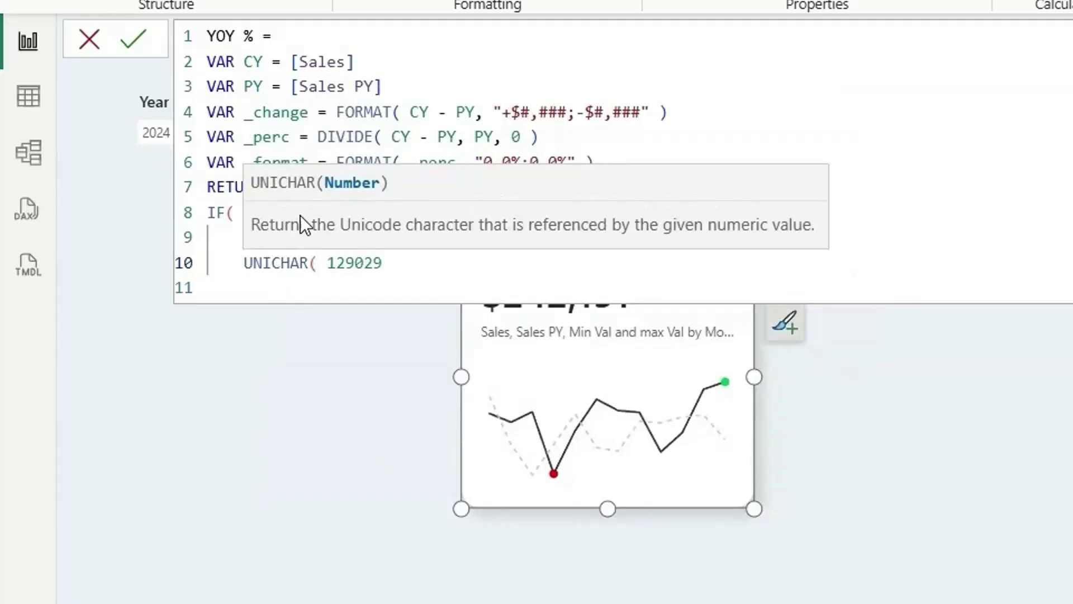
pyautogui.write(' )')
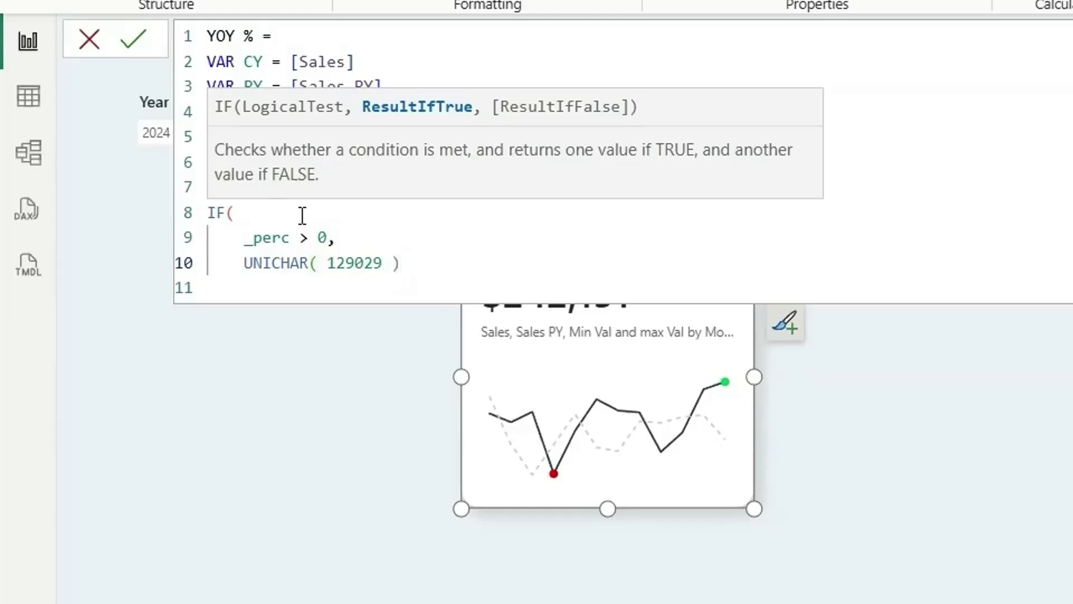
pyautogui.write(' & " " & _')
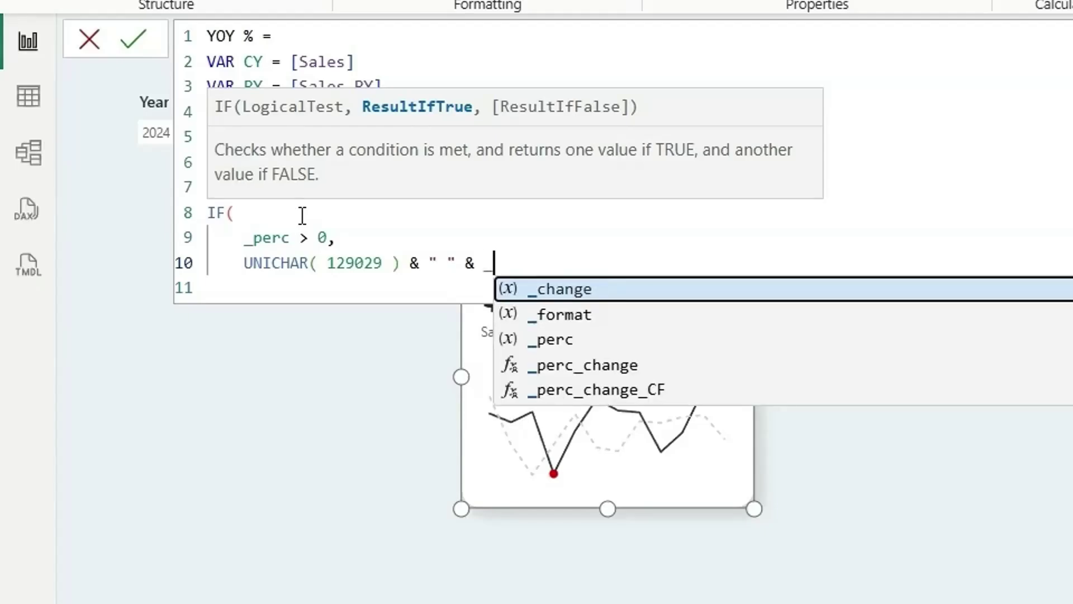
pyautogui.write('format')
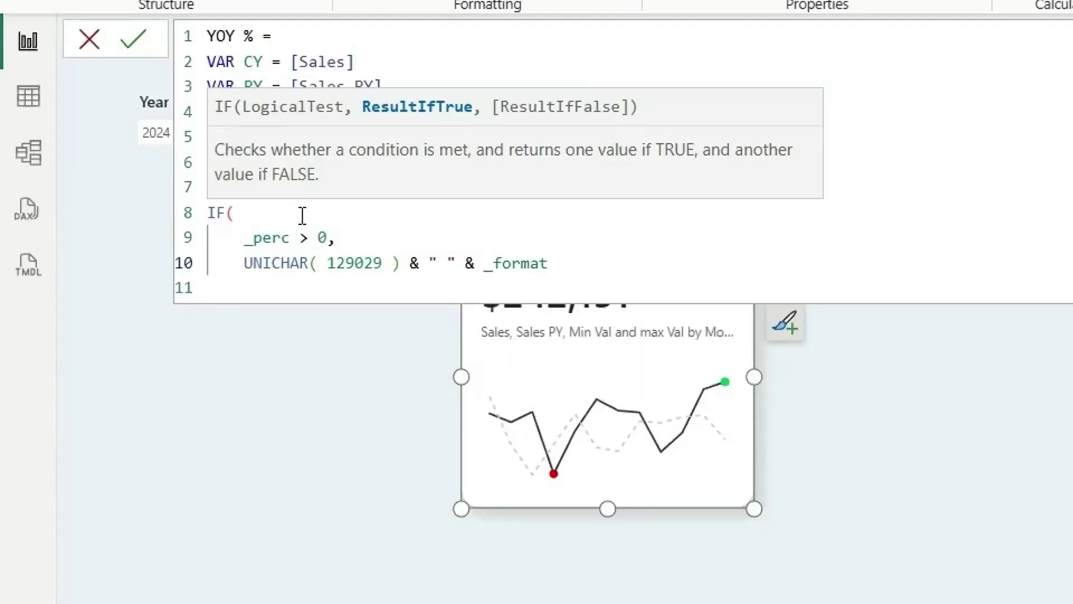
pyautogui.write(' &')
pyautogui.write('" (" & _change &')
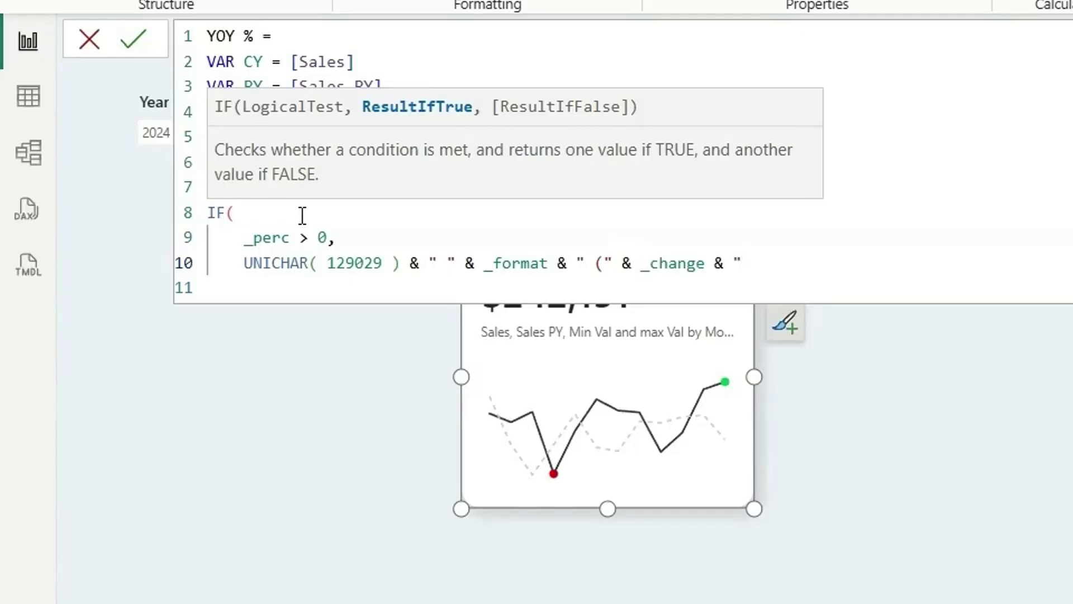
pyautogui.write('from previous year )"')
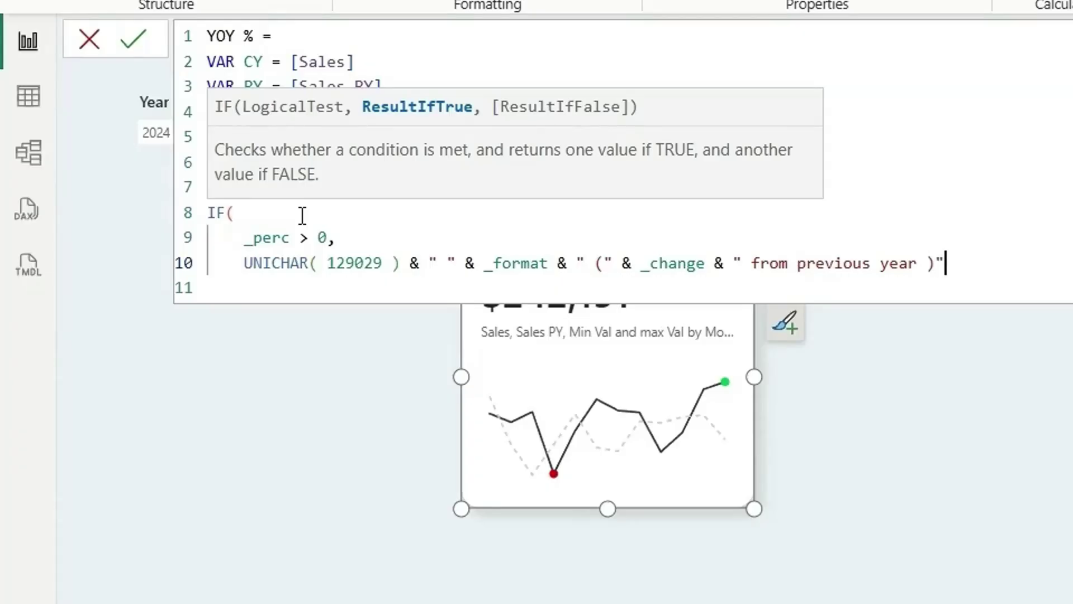
pyautogui.write(',')
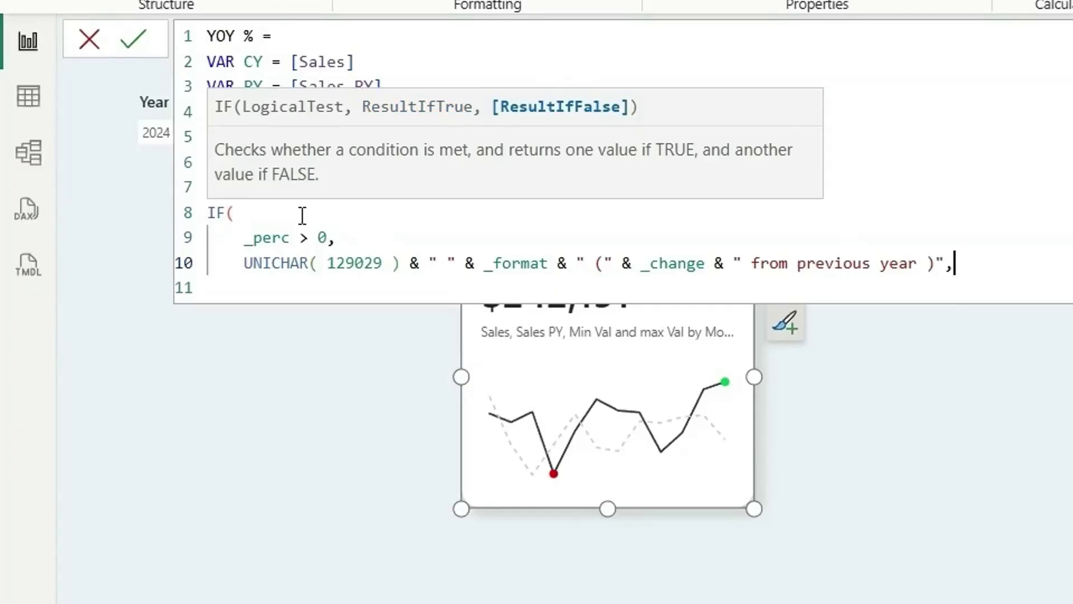
# Duplicate the true-result line as the IF's false result, without the trailing comma and with UNICHAR code 129031
pyautogui.hotkey('shift', 'alt', 'Down')
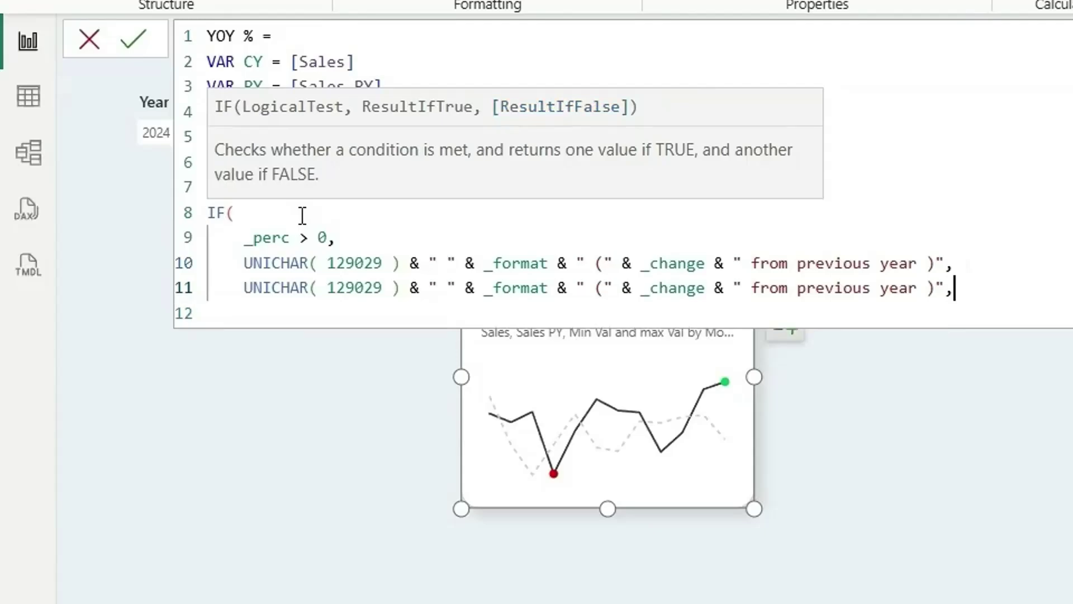
pyautogui.press('BackSpace')
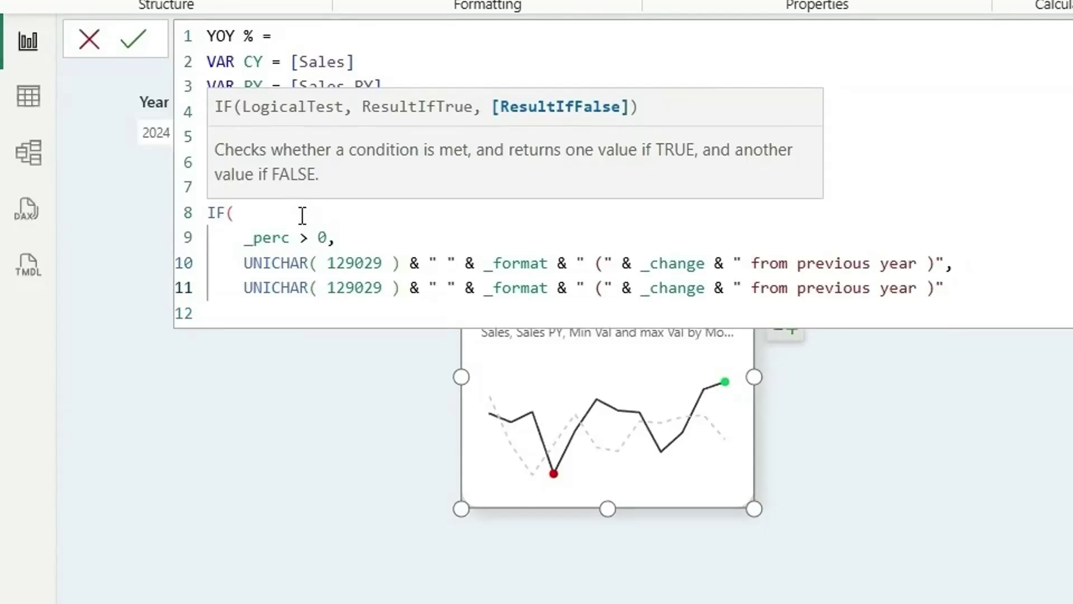
pyautogui.click(382, 289)
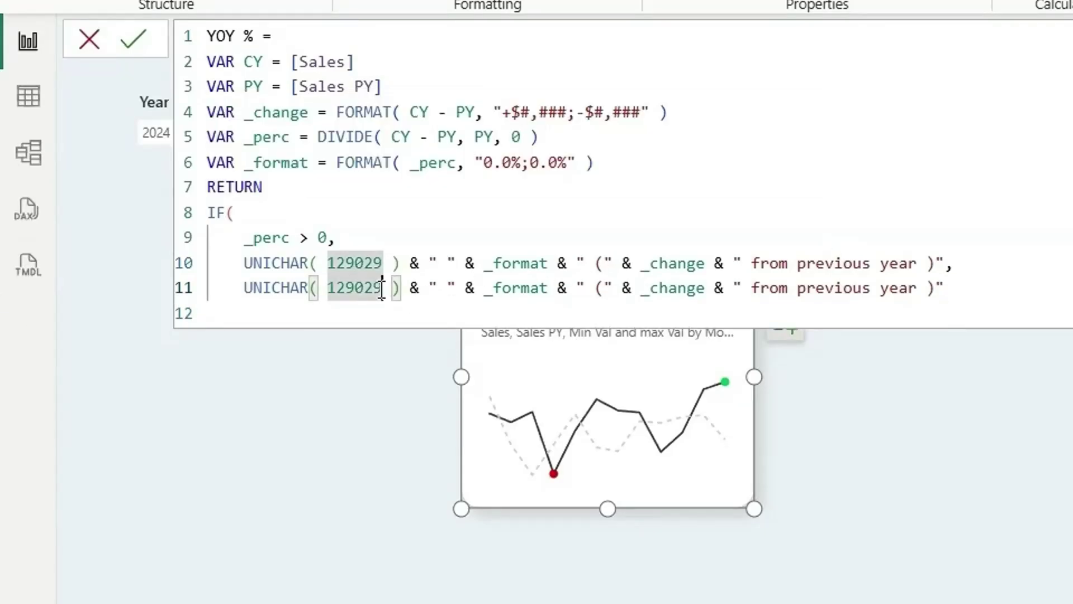
pyautogui.press('BackSpace')
pyautogui.press('BackSpace')
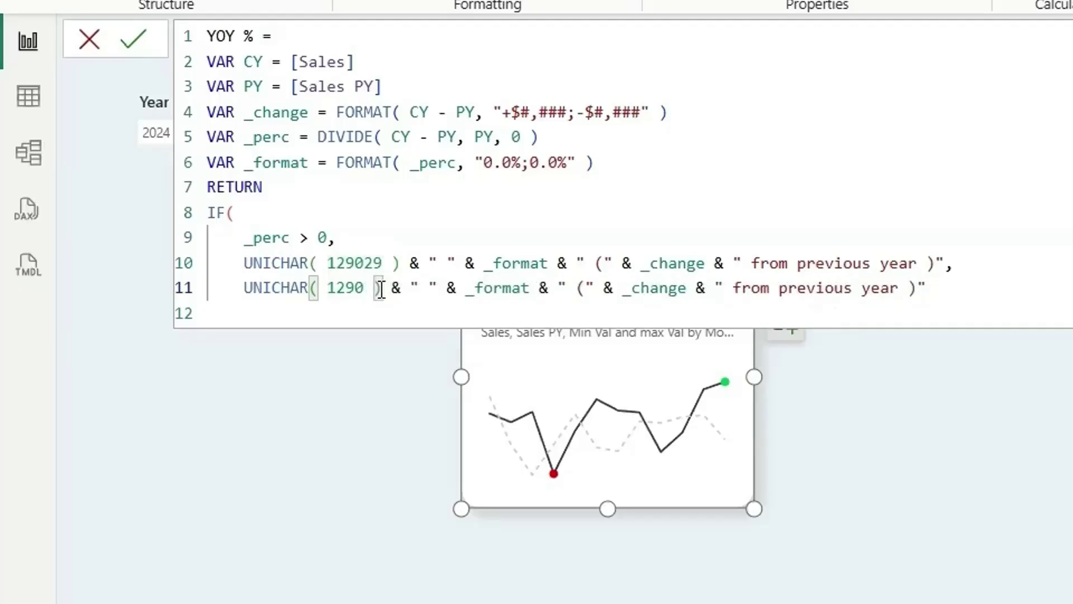
pyautogui.write('31')
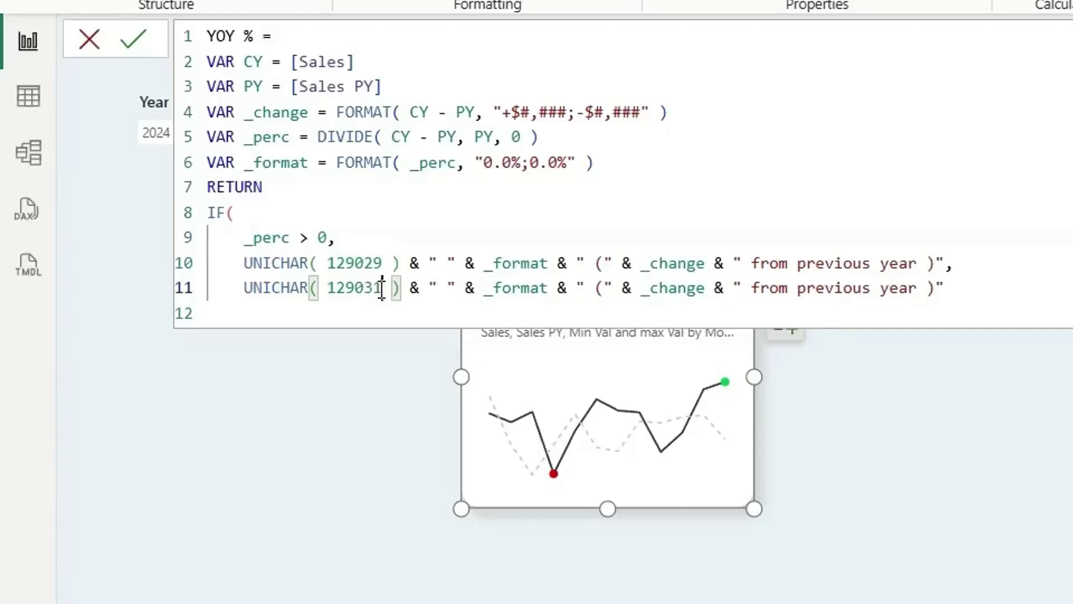
# Close the IF expression on a new line, remove the extra empty line and commit the YOY % measure
pyautogui.click(983, 285)
pyautogui.press('Return')
pyautogui.write(')')
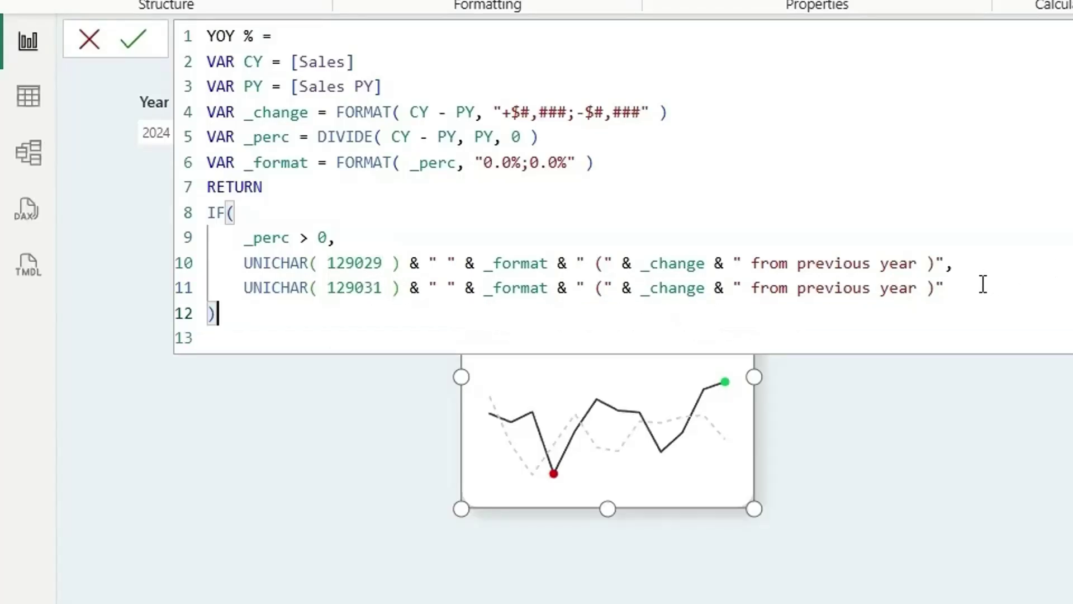
pyautogui.press('Delete')
pyautogui.press('Return')
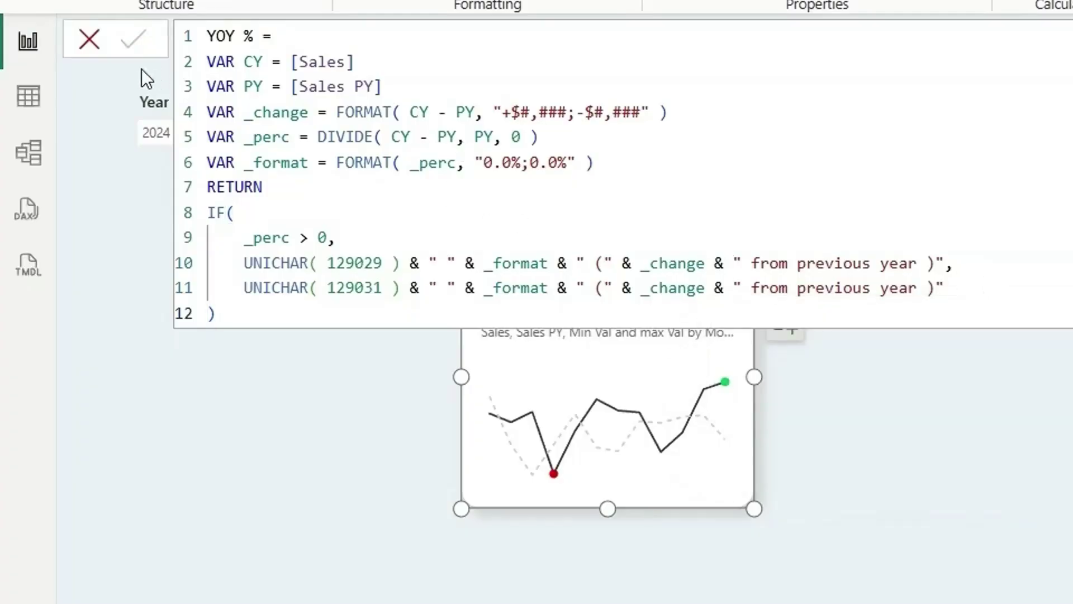
pyautogui.click(89, 39)
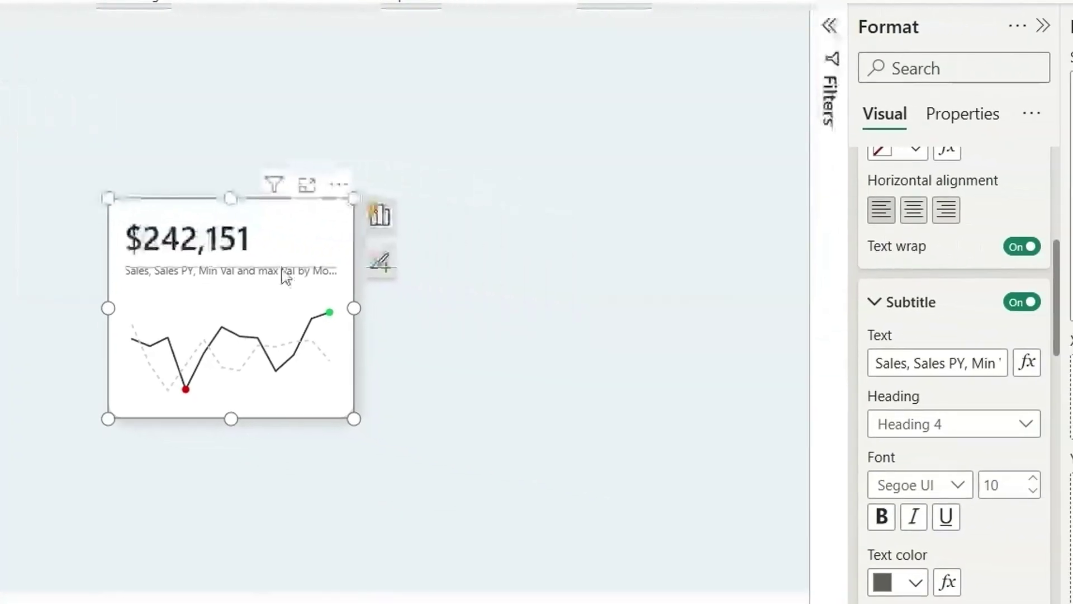
# Base the card's subtitle text on the YOY % measure as a field value
pyautogui.click(1012, 360)
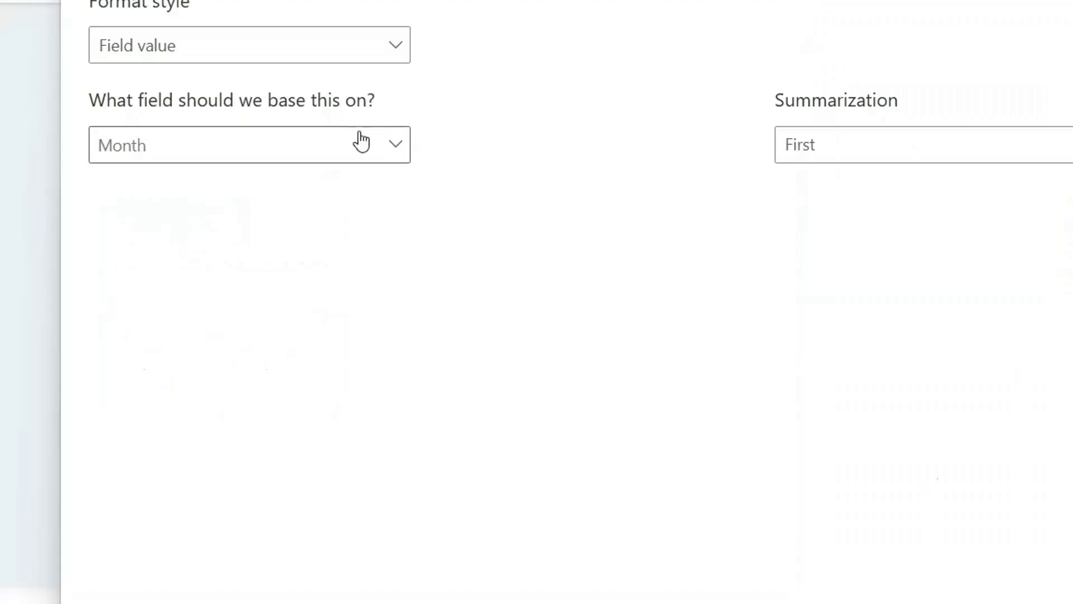
pyautogui.click(171, 142)
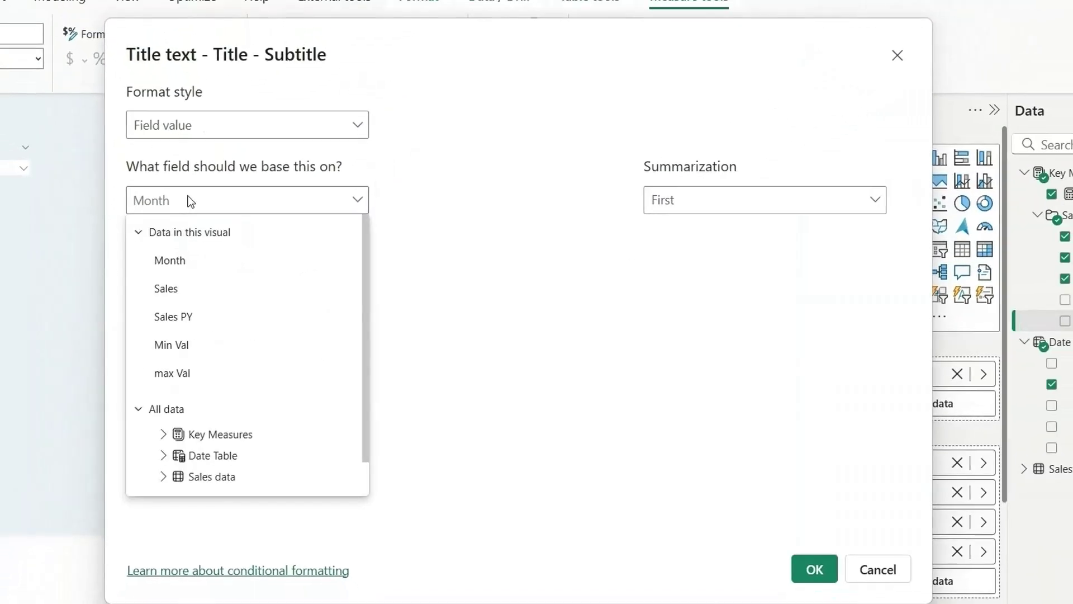
pyautogui.write('yoy')
pyautogui.click(264, 340)
pyautogui.click(815, 570)
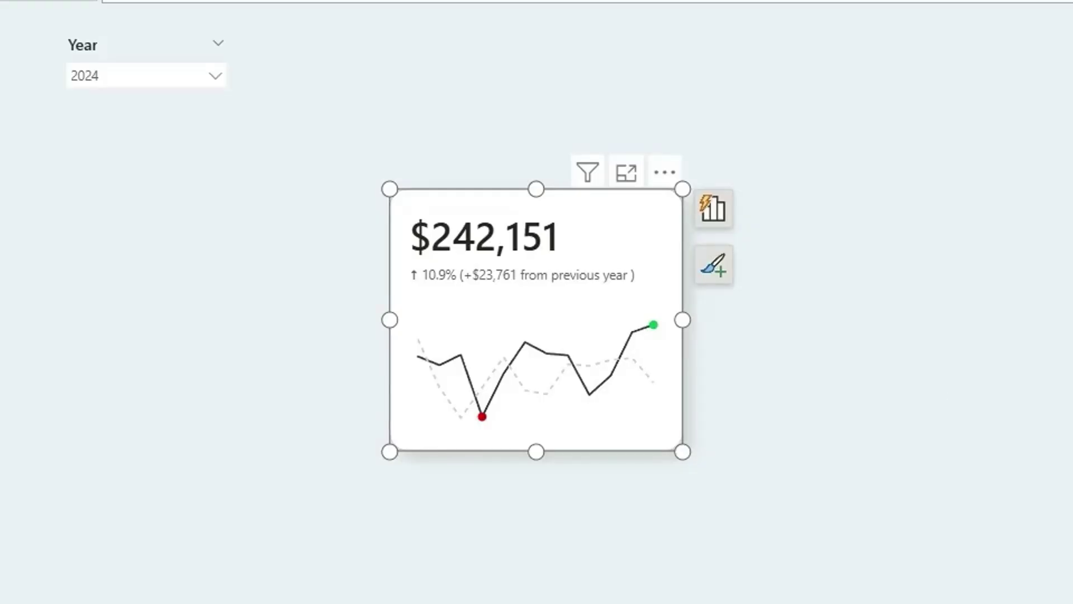
# Create a new measure by copying the first five lines of the YOY % measure over its default text
pyautogui.click(1072, 0)
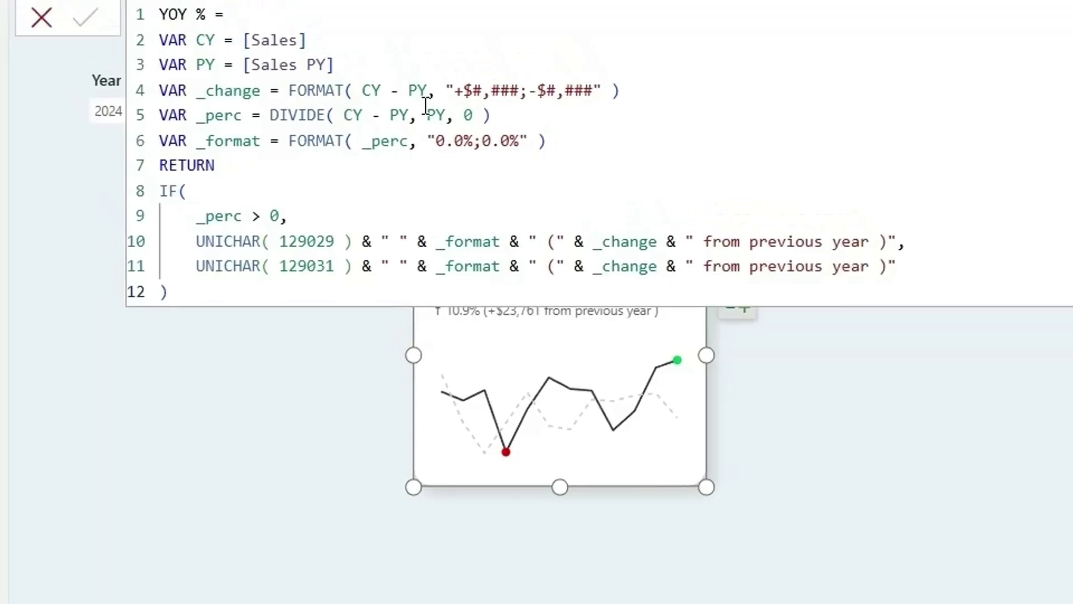
pyautogui.moveTo(542, 186); pyautogui.dragTo(207, 85)
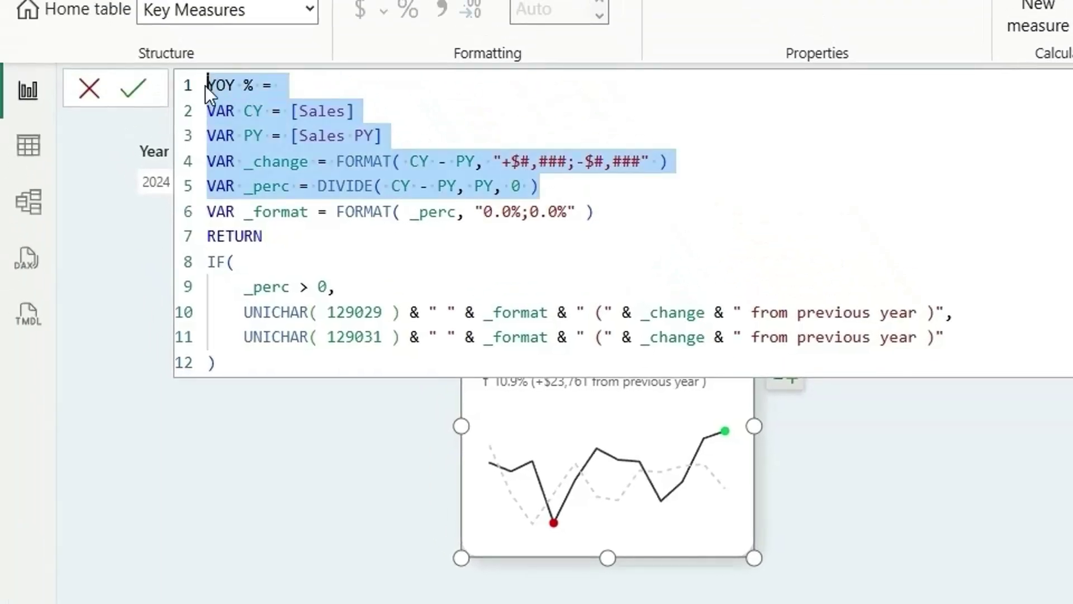
pyautogui.hotkey('ctrl', 'c')
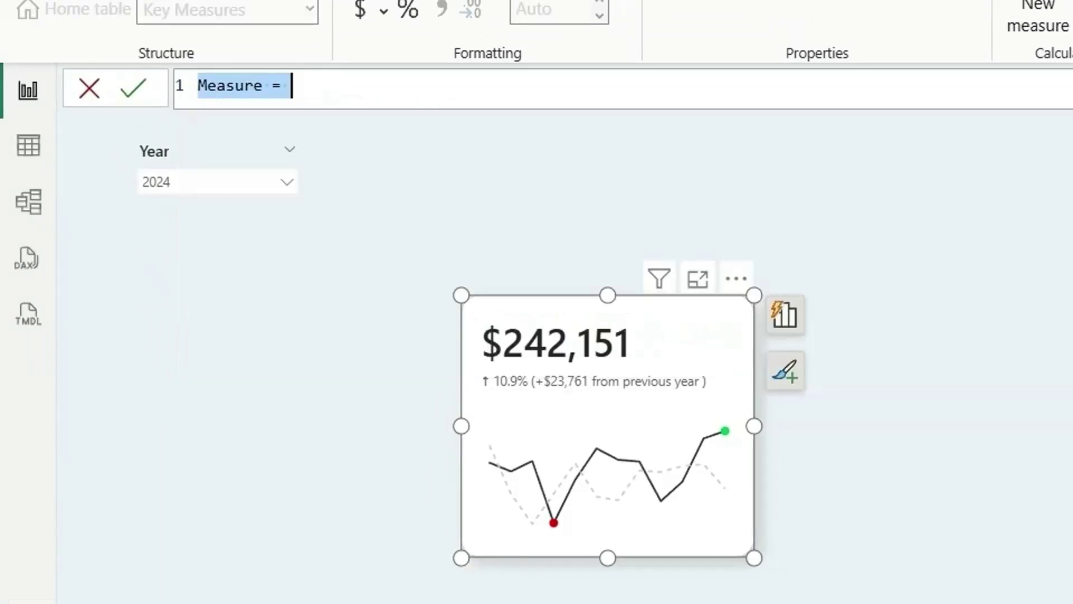
pyautogui.hotkey('ctrl', 'v')
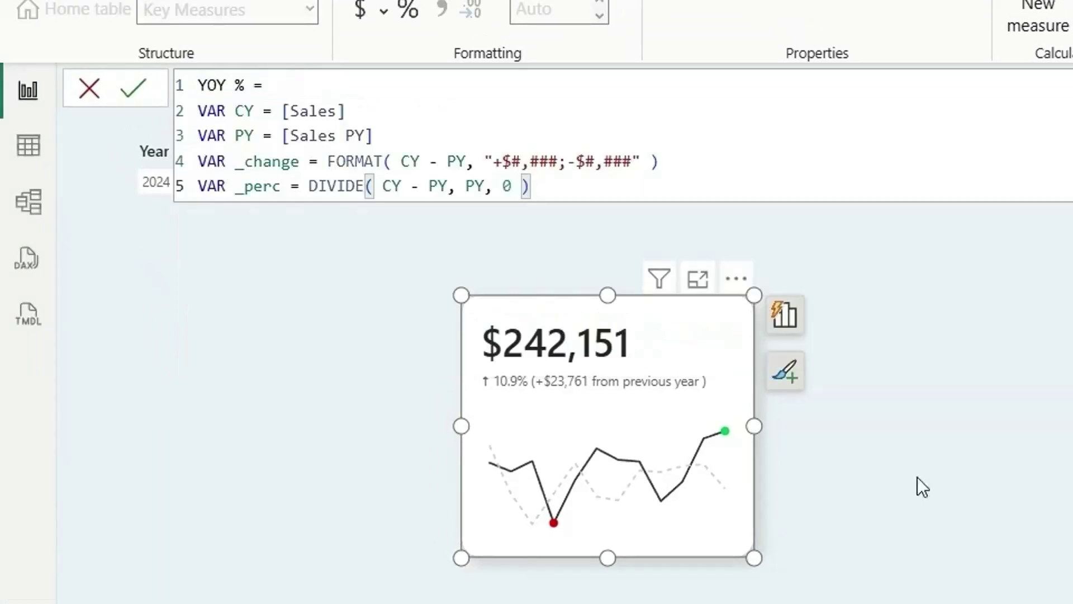
# Rename the copied measure CF and delete its _change variable line
pyautogui.click(243, 85)
pyautogui.moveTo(243, 85); pyautogui.dragTo(176, 79)
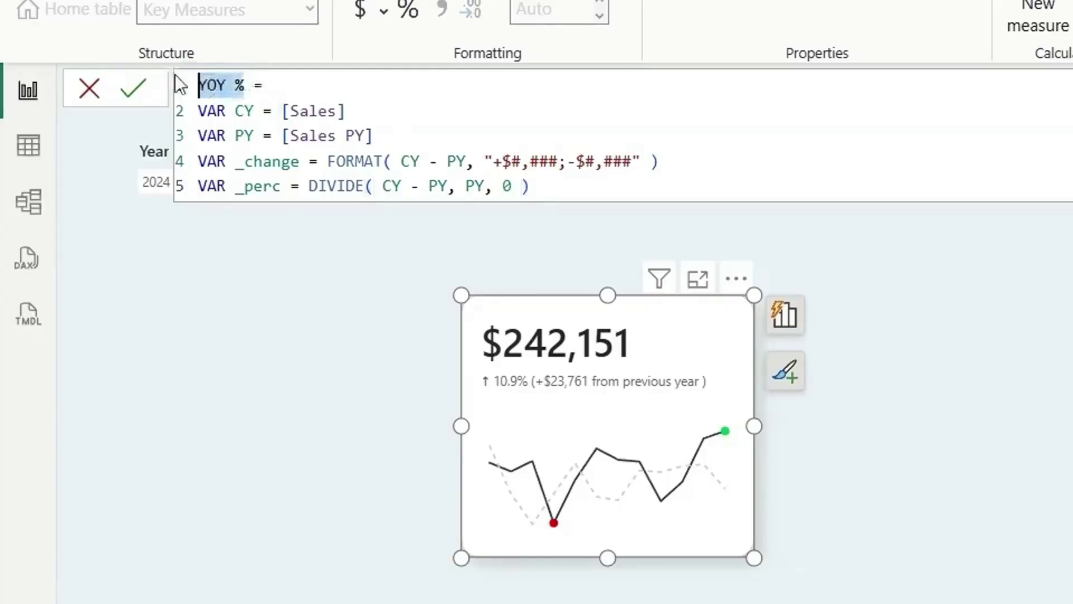
pyautogui.write('CF')
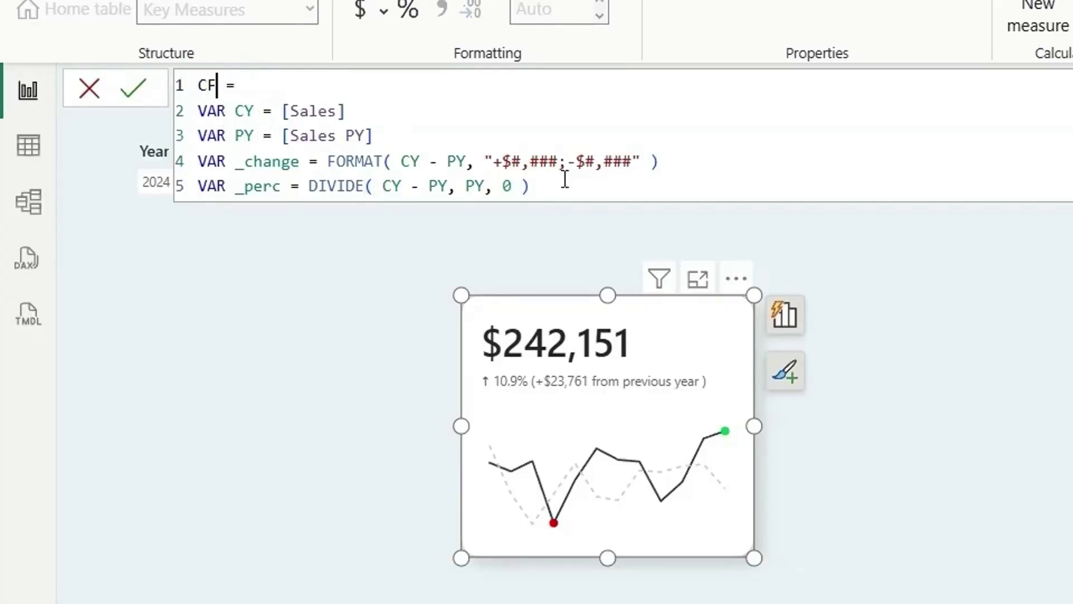
pyautogui.moveTo(690, 163); pyautogui.dragTo(481, 139)
pyautogui.press('BackSpace')
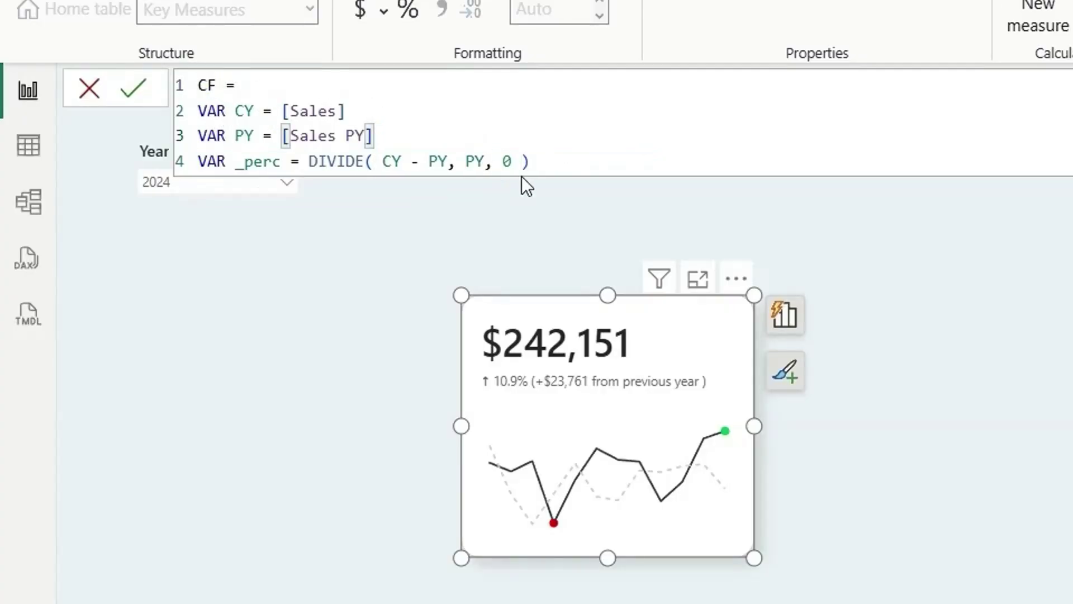
# Add a RETURN line below _perc and begin an IF with the test _perc > 0
pyautogui.click(553, 166)
pyautogui.press('Return')
pyautogui.write('RETURN')
pyautogui.press('Return')
pyautogui.write('IF(')
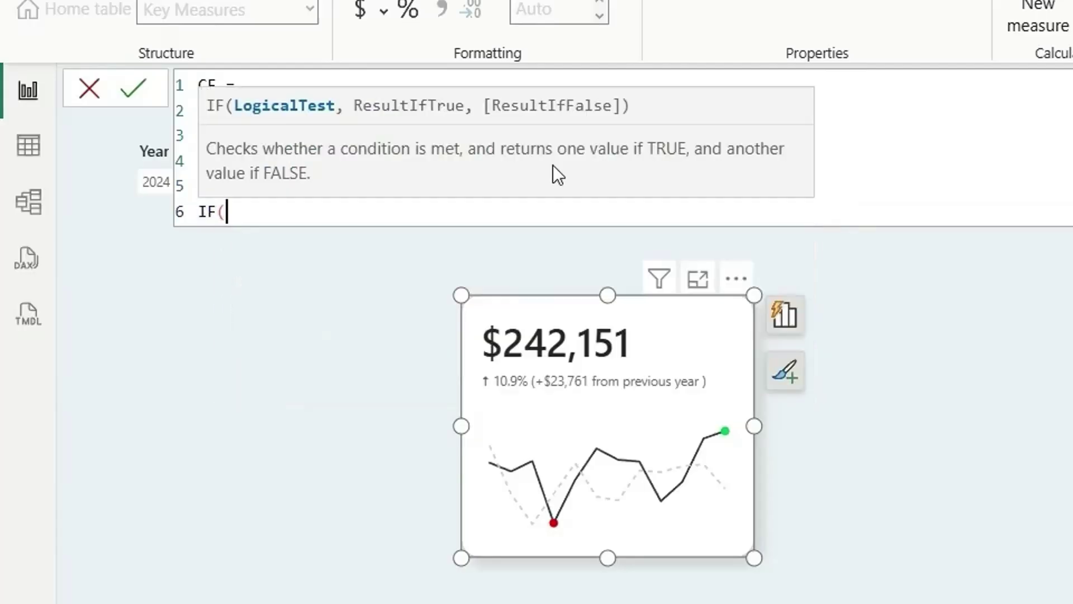
pyautogui.press('Return')
pyautogui.write('_')
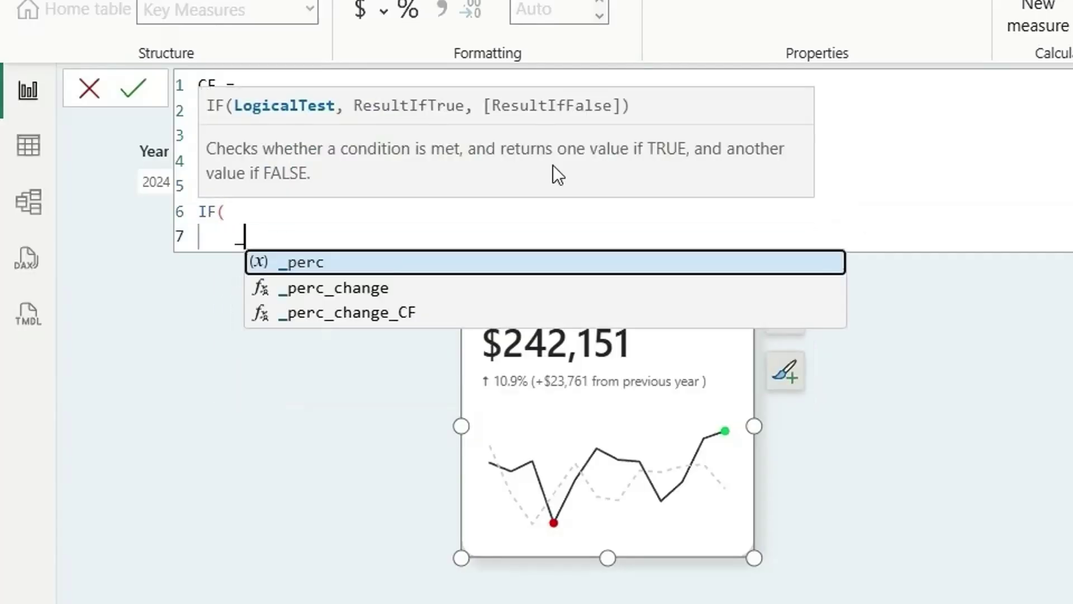
pyautogui.write('perc > 0,')
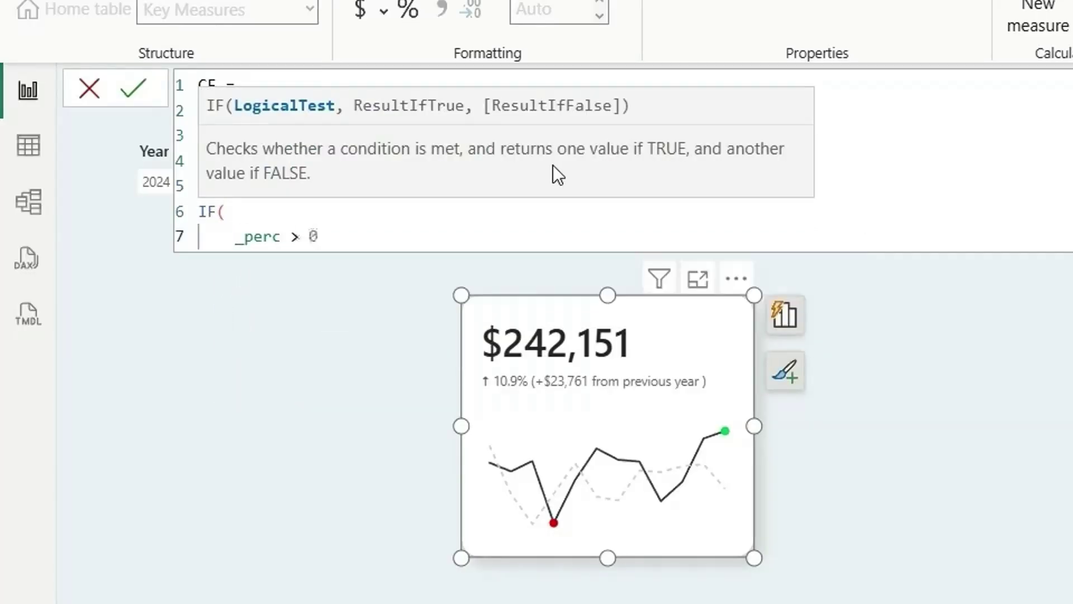
# Give the IF the results "Green" and "Red", close its parenthesis and commit the CF measure
pyautogui.press('Return')
pyautogui.write('"Green",')
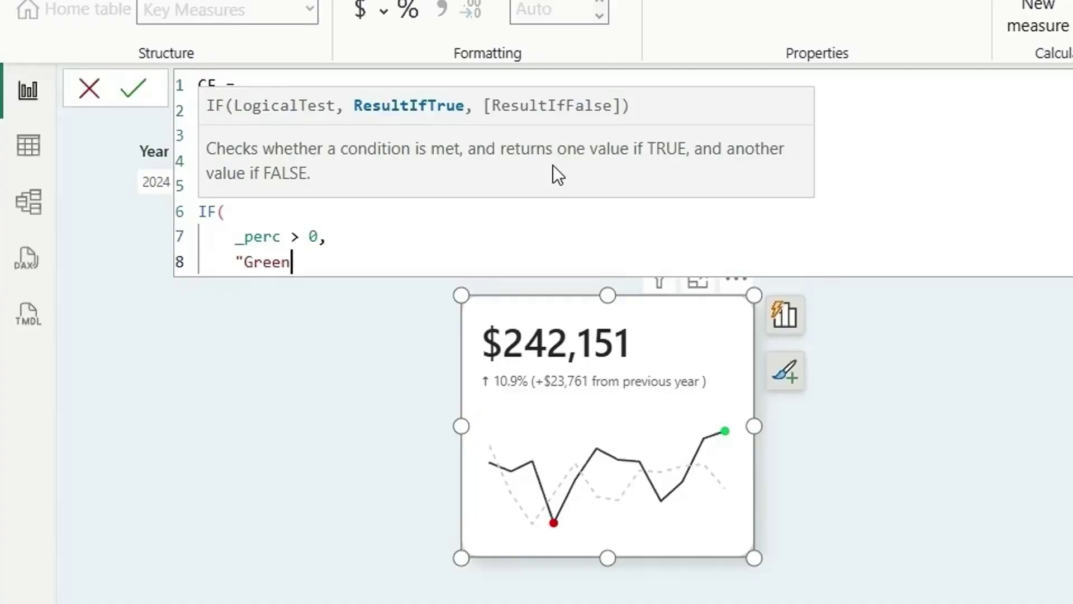
pyautogui.press('Return')
pyautogui.write('"Red"')
pyautogui.press('Return')
pyautogui.write(')')
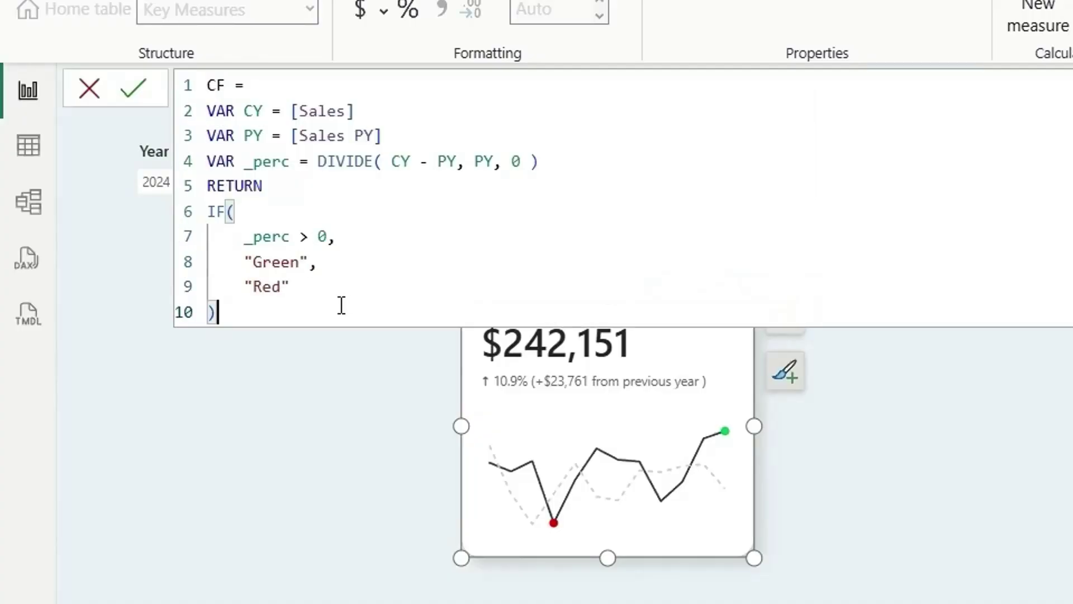
pyautogui.press('Return')
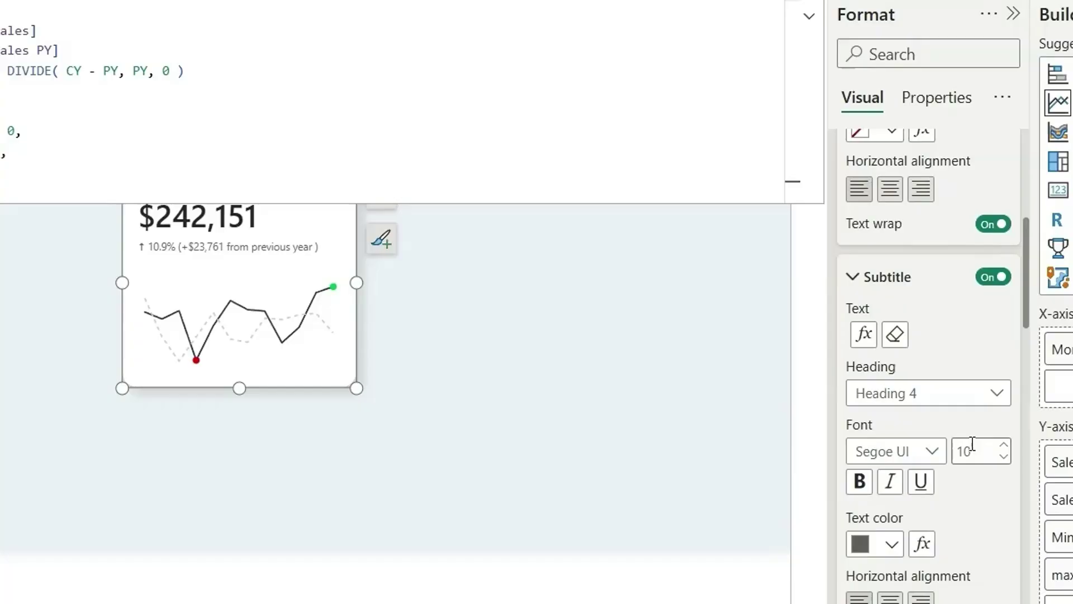
# Set the subtitle's text color by field value based on the CF measure and close the formula editor
pyautogui.click(922, 544)
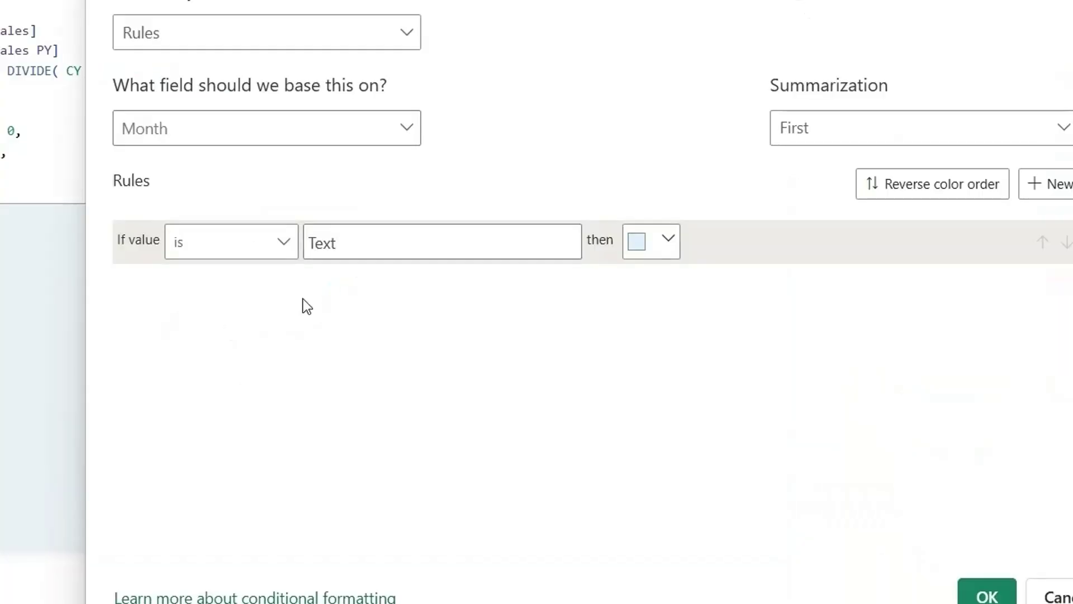
pyautogui.click(201, 32)
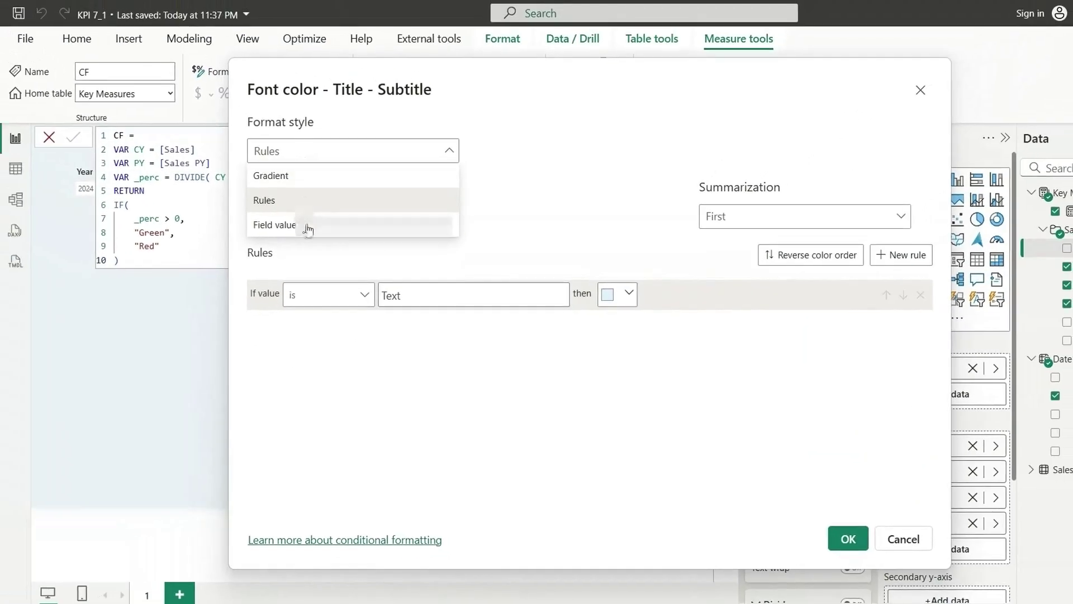
pyautogui.click(308, 229)
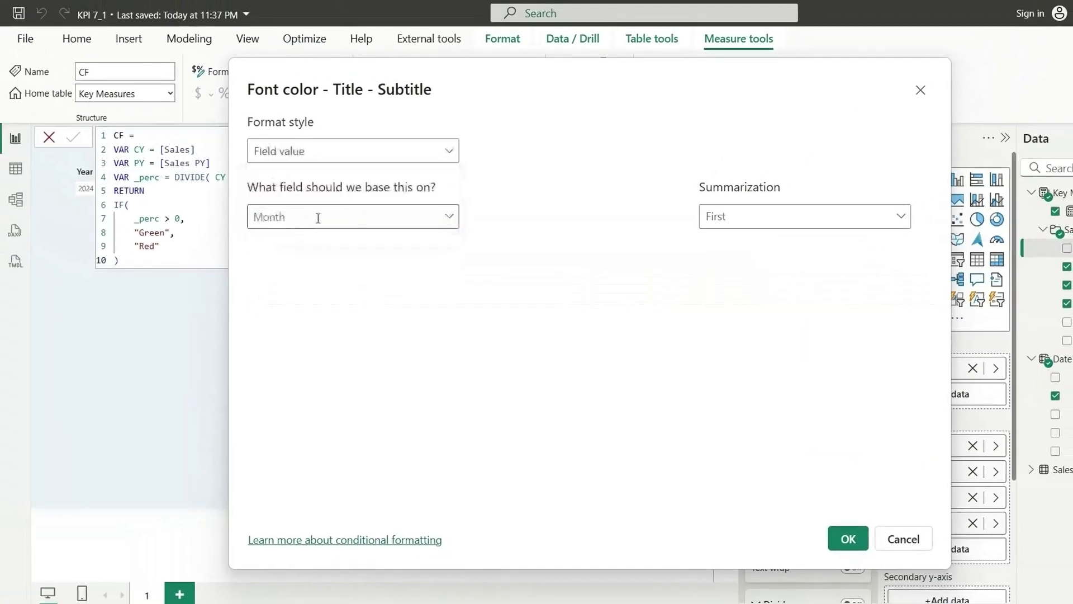
pyautogui.click(317, 218)
pyautogui.write('cf')
pyautogui.click(372, 335)
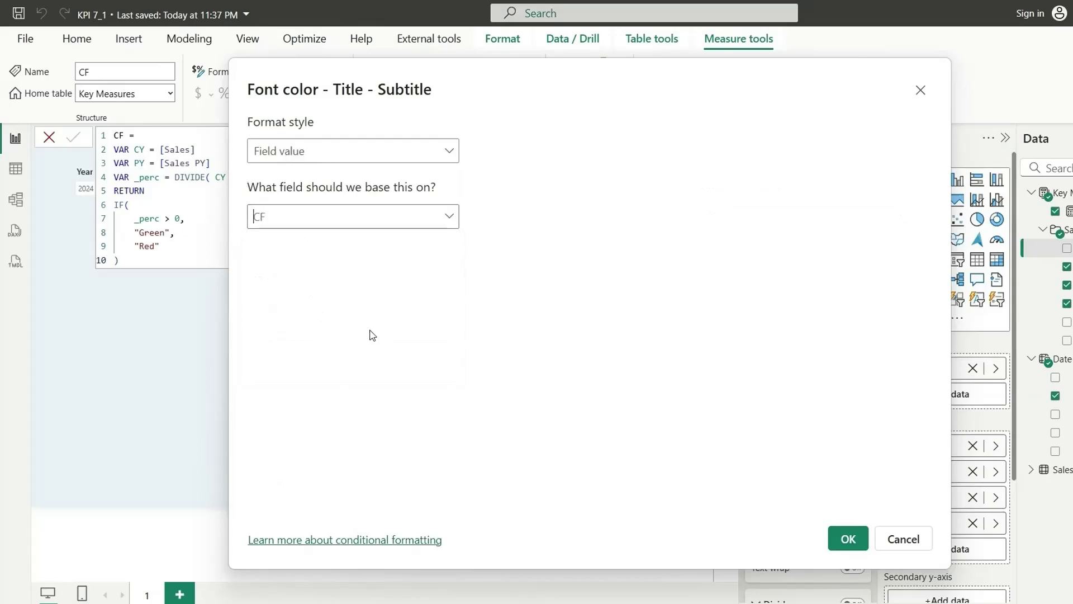
pyautogui.press('Return')
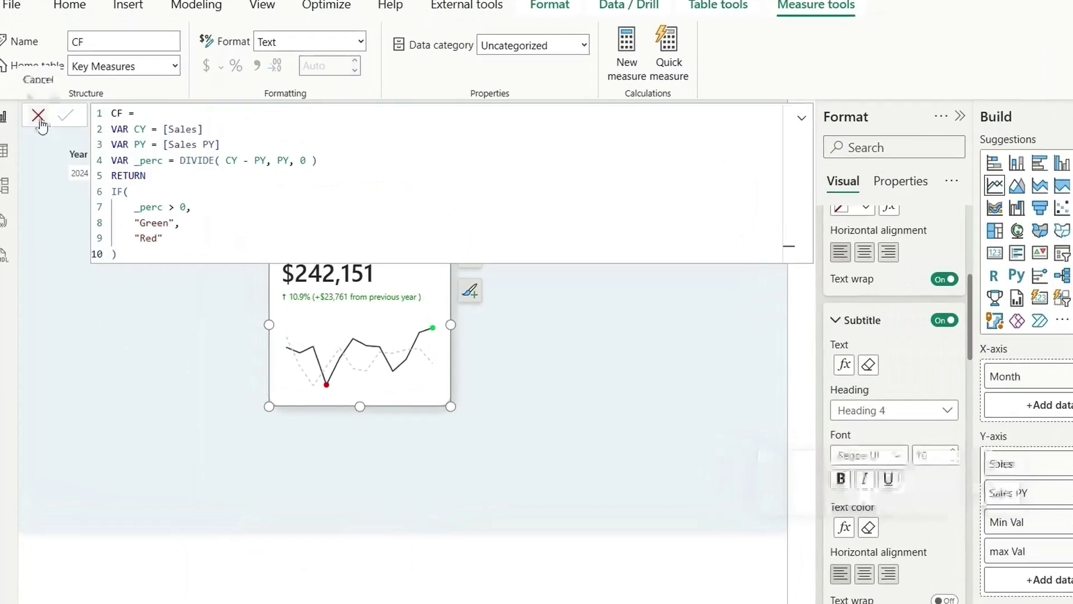
pyautogui.click(39, 117)
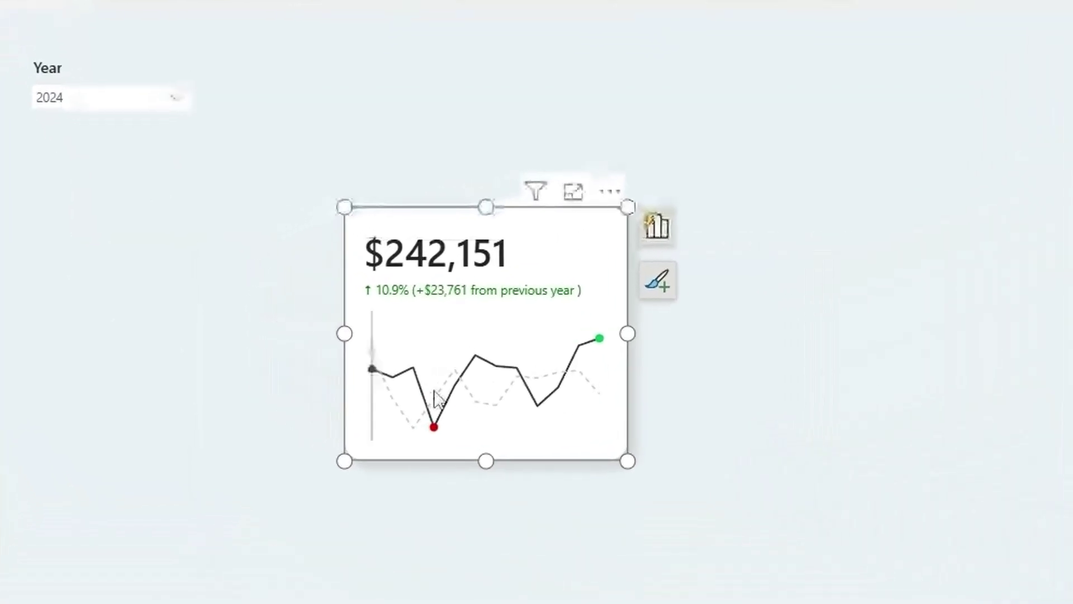
# Check the KPI card on the canvas together with the Year slicer's options
pyautogui.click(799, 413)
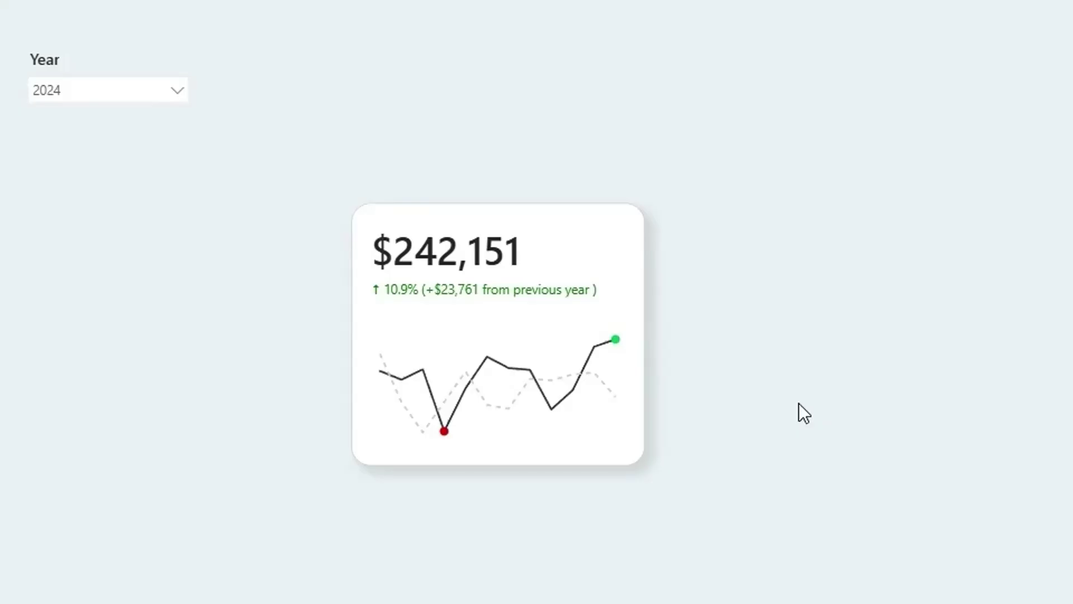
pyautogui.click(177, 90)
pyautogui.click(256, 263)
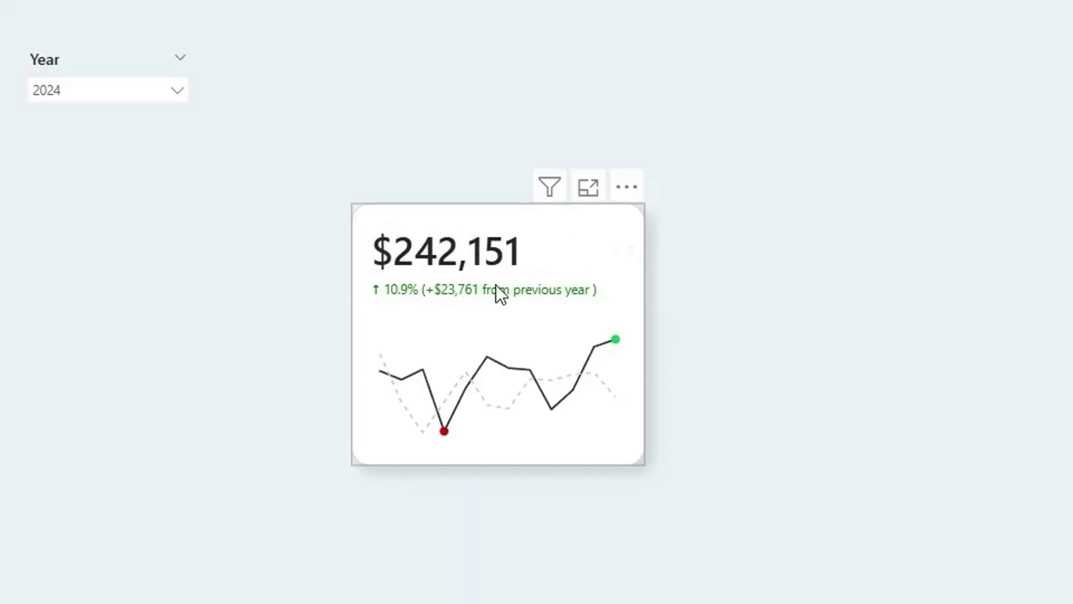
pyautogui.click(467, 238)
pyautogui.click(808, 383)
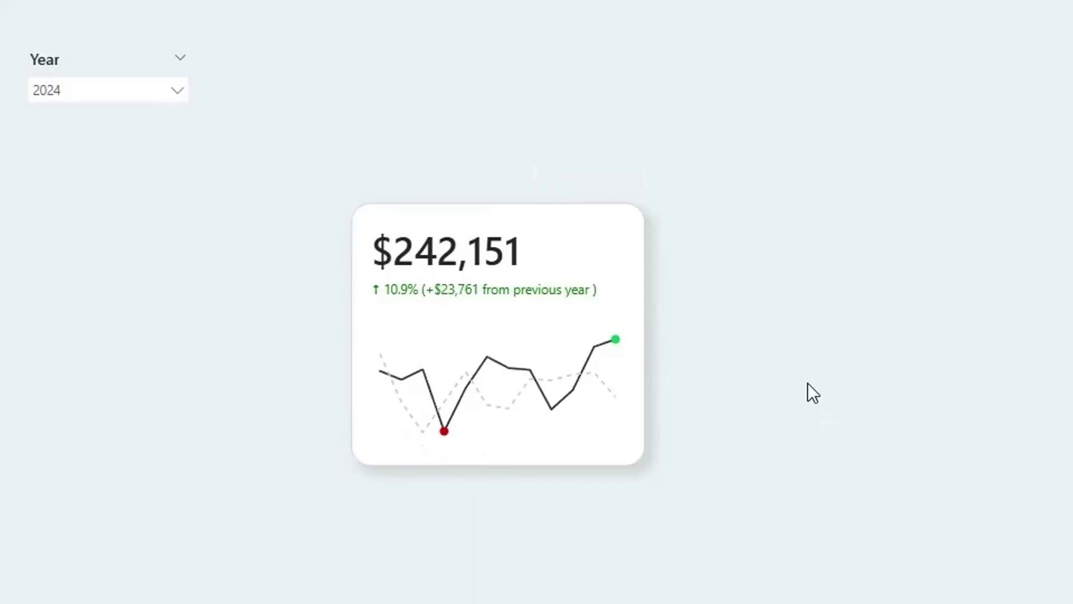
# Turn on the card's X-axis title and set its text to SALES
pyautogui.click(613, 256)
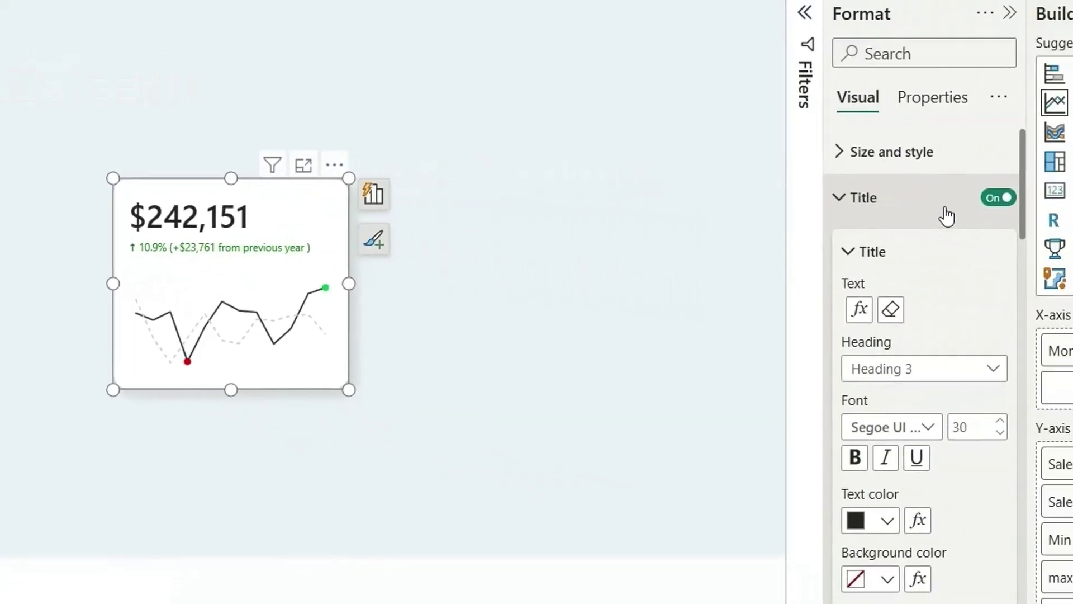
pyautogui.click(946, 216)
pyautogui.click(875, 255)
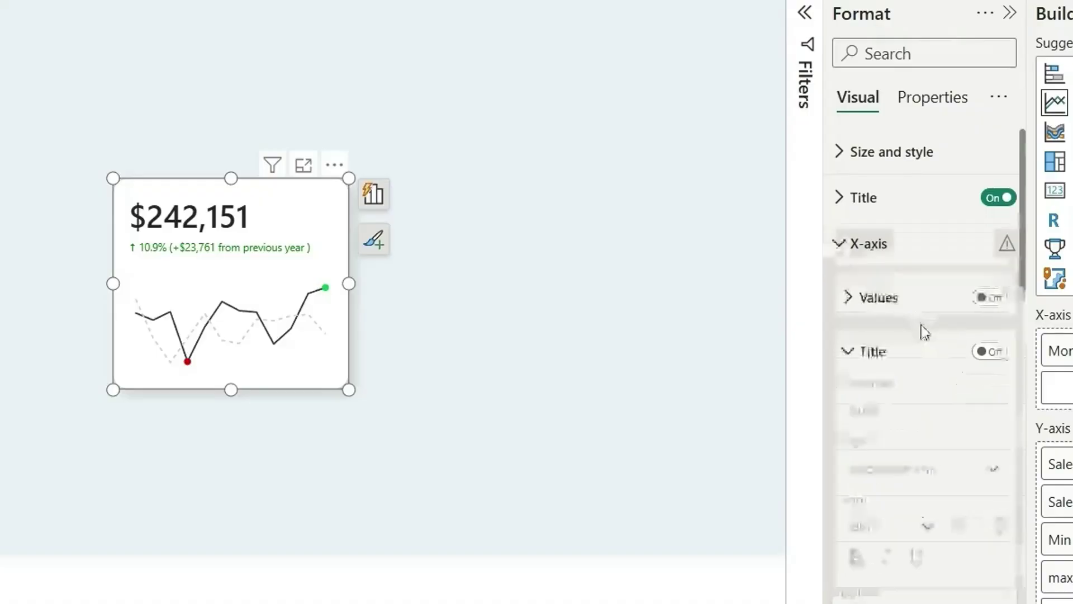
pyautogui.click(989, 352)
pyautogui.click(880, 408)
pyautogui.write('SALE')
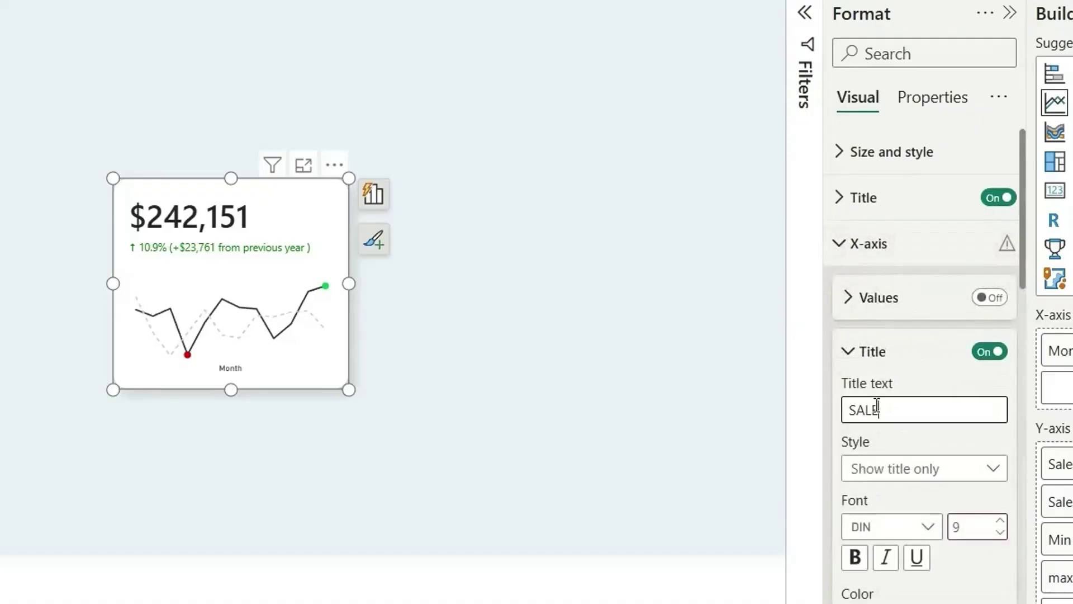
pyautogui.write('S')
# Change the X-axis title to a bolder Segoe UI font, raise its size by two increments and deselect the card
pyautogui.click(903, 526)
pyautogui.scroll(-3, 891, 422)
pyautogui.click(889, 338)
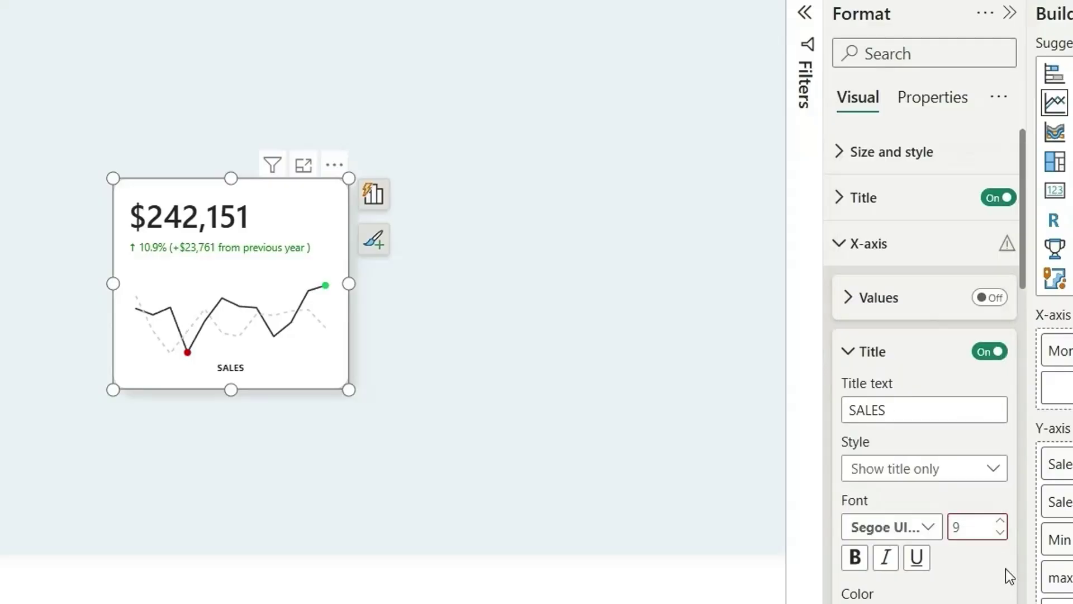
pyautogui.click(1000, 521)
pyautogui.click(1001, 521)
pyautogui.click(244, 424)
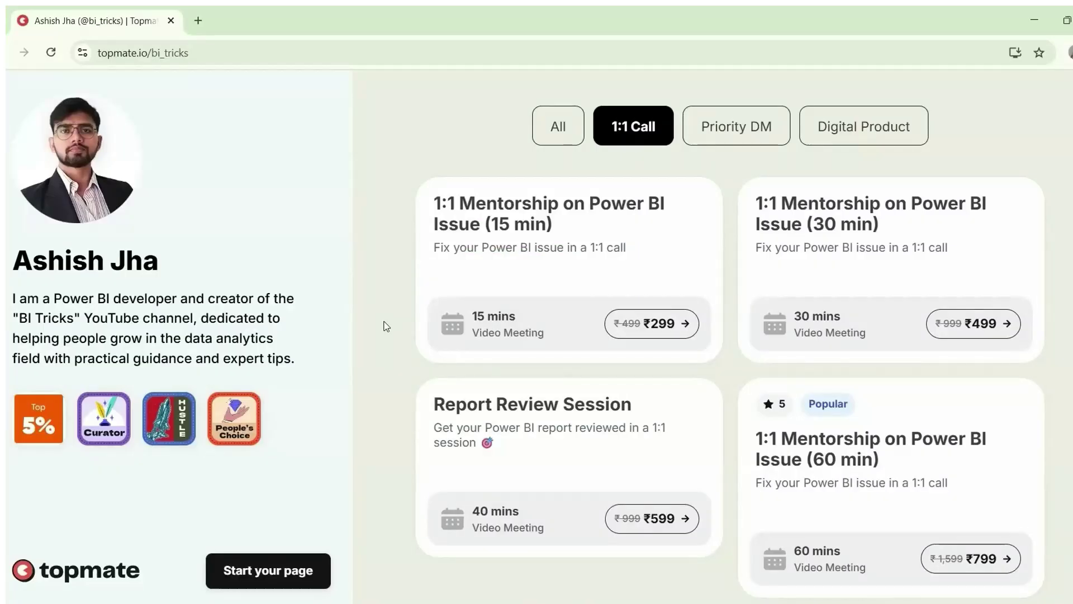
# Switch to the browser and look through the 1:1 call offers and digital products on the bi_tricks Topmate page
pyautogui.scroll(-1, 386, 313)
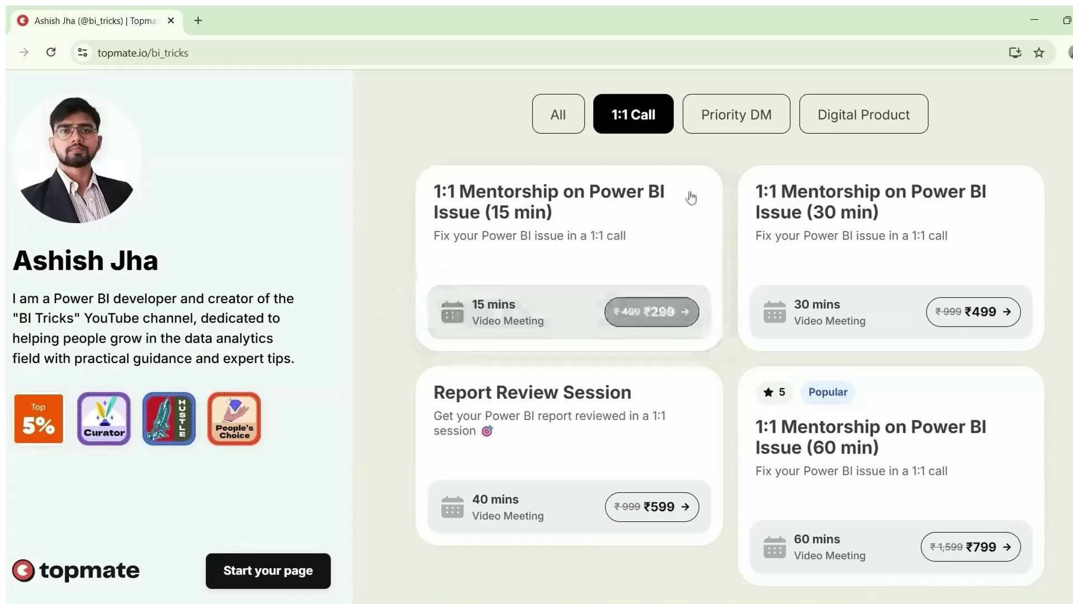
pyautogui.click(848, 128)
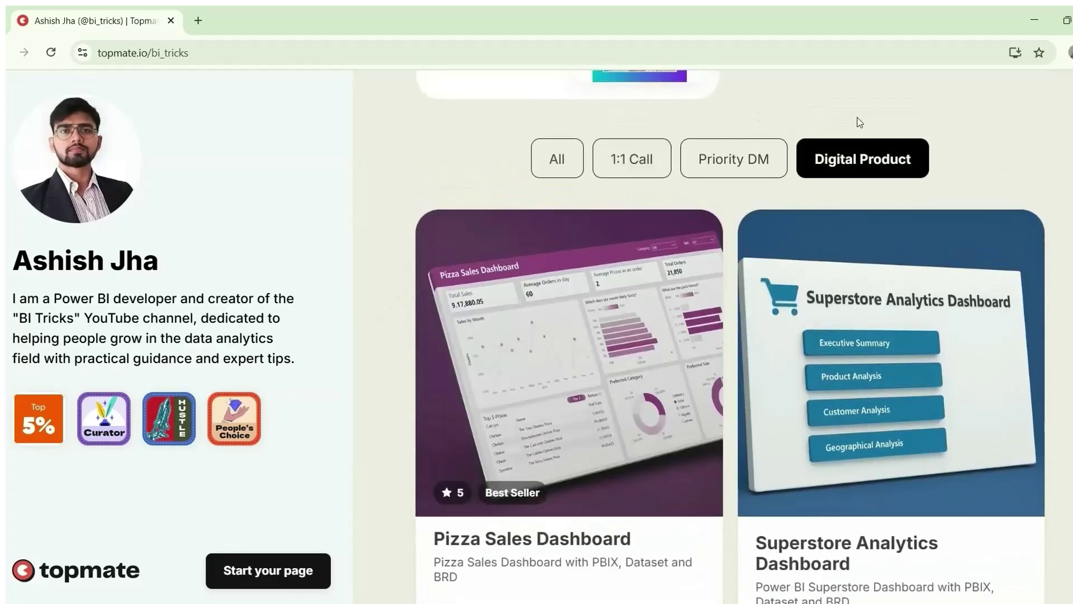
pyautogui.scroll(-1, 378, 313)
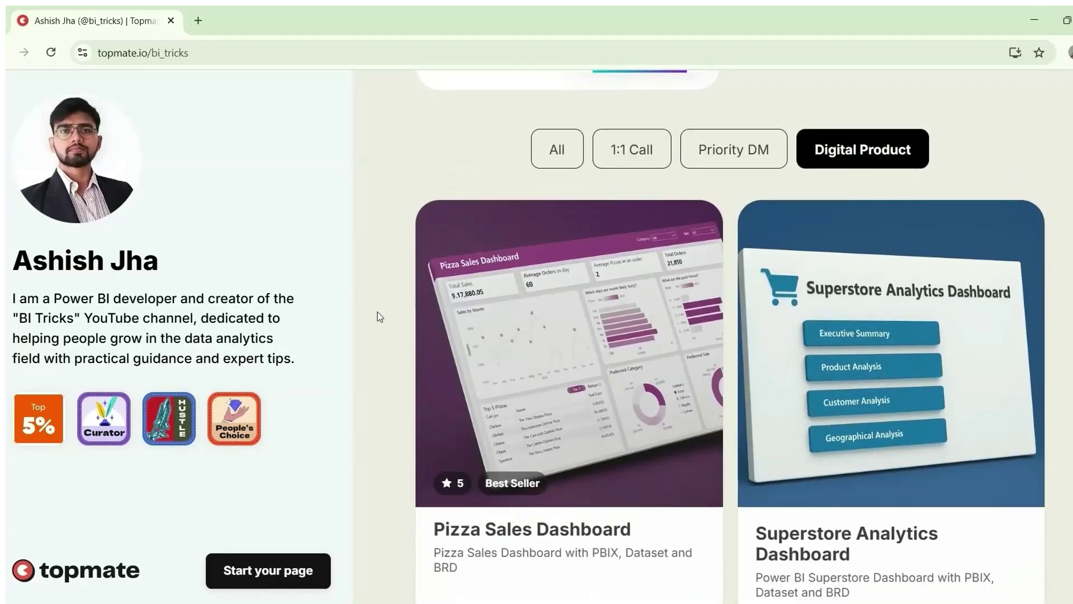
pyautogui.scroll(-1, 380, 316)
pyautogui.scroll(1, 380, 316)
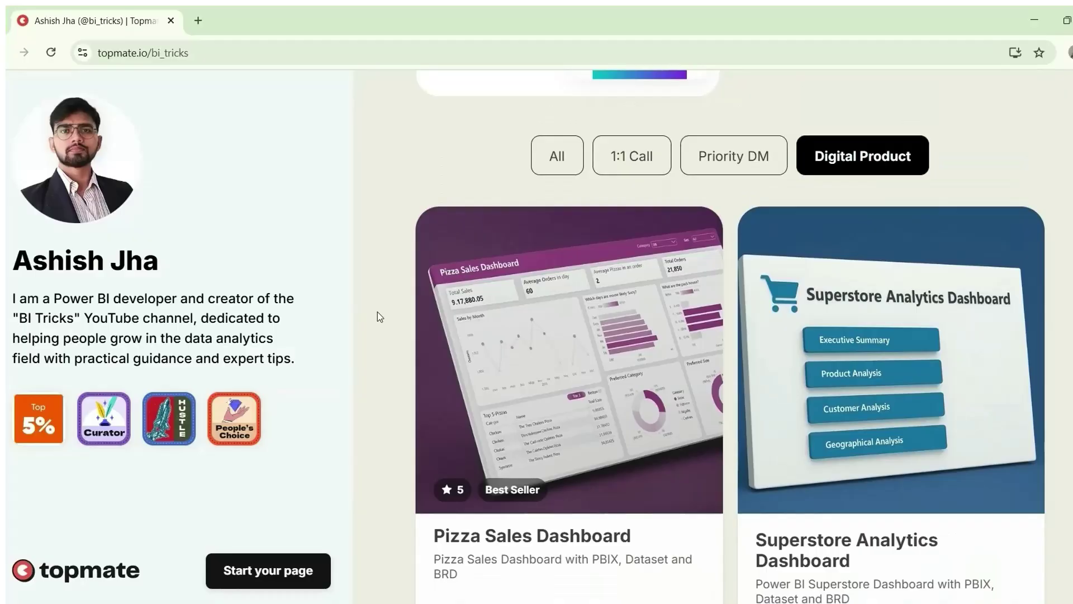